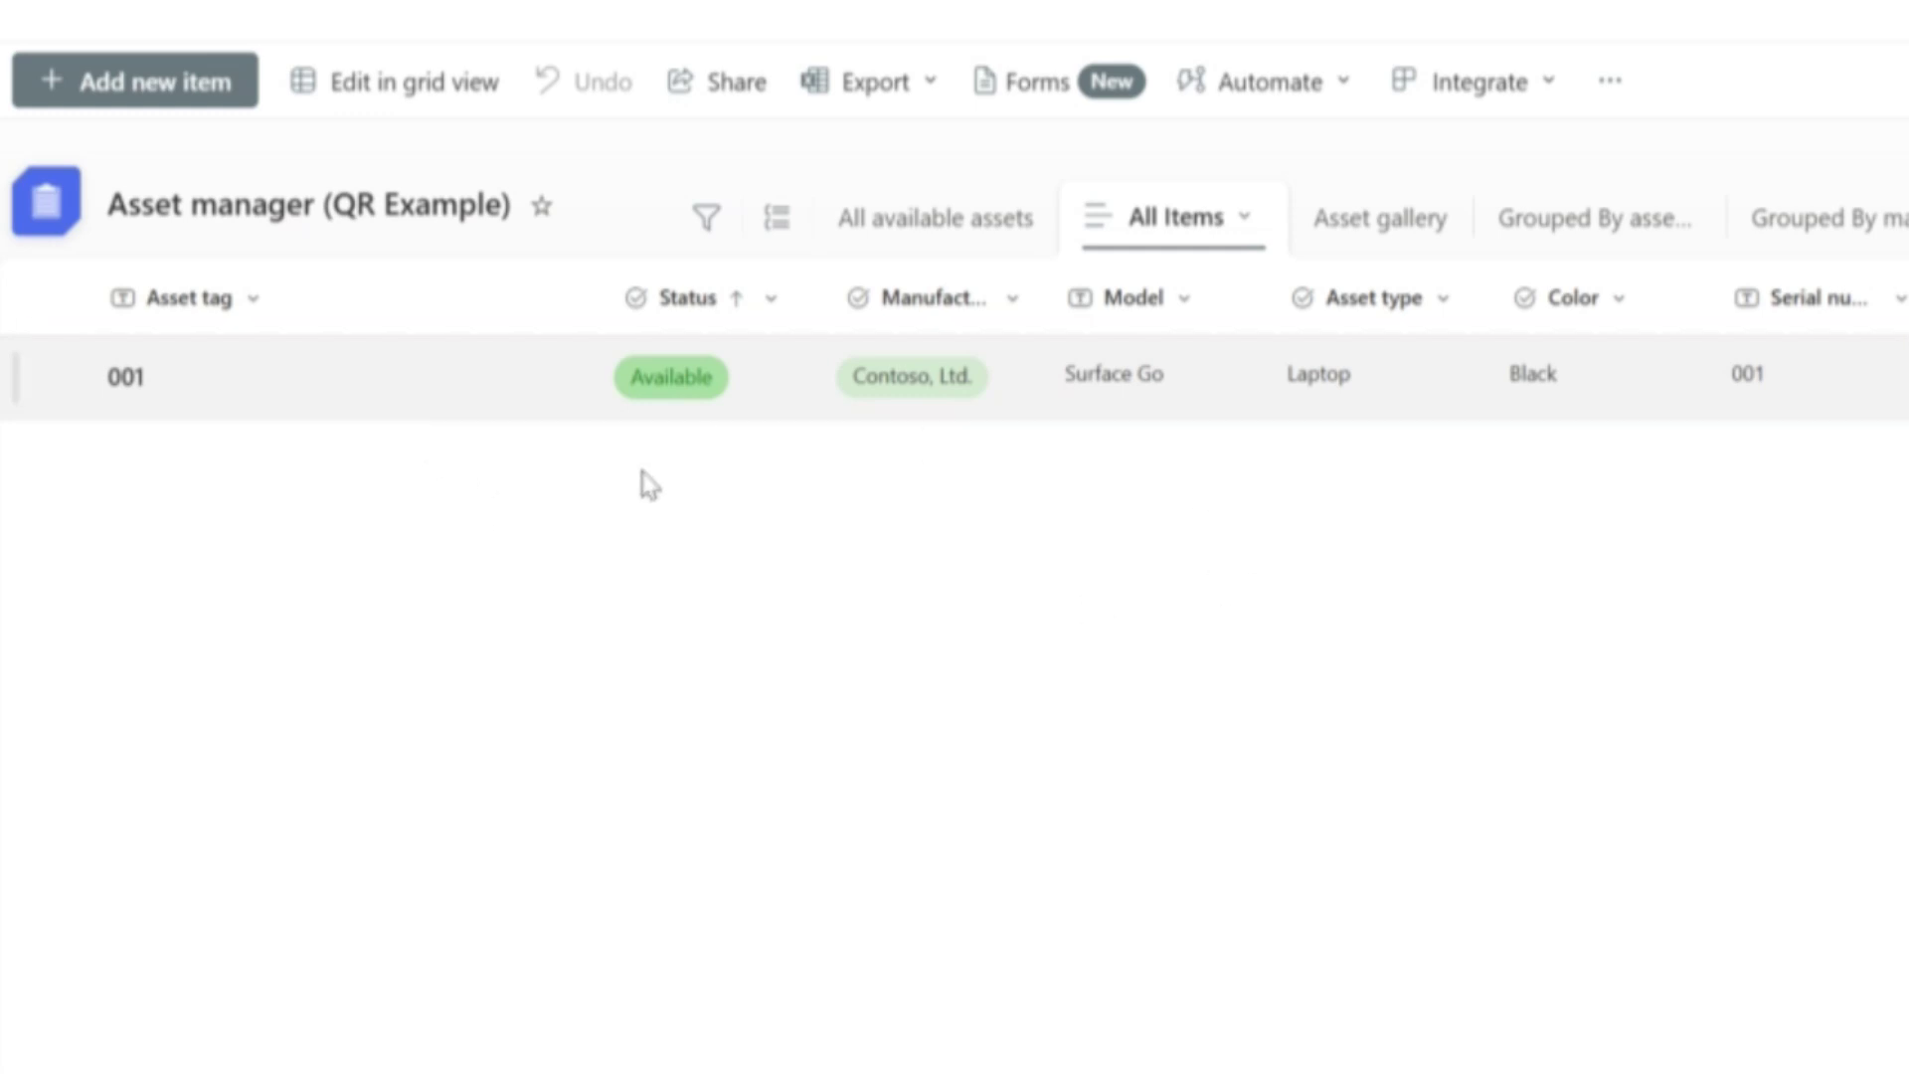
# - Review the details of item 001 in the SharePoint asset list, then close them
pyautogui.click(451, 400)
pyautogui.click(531, 396)
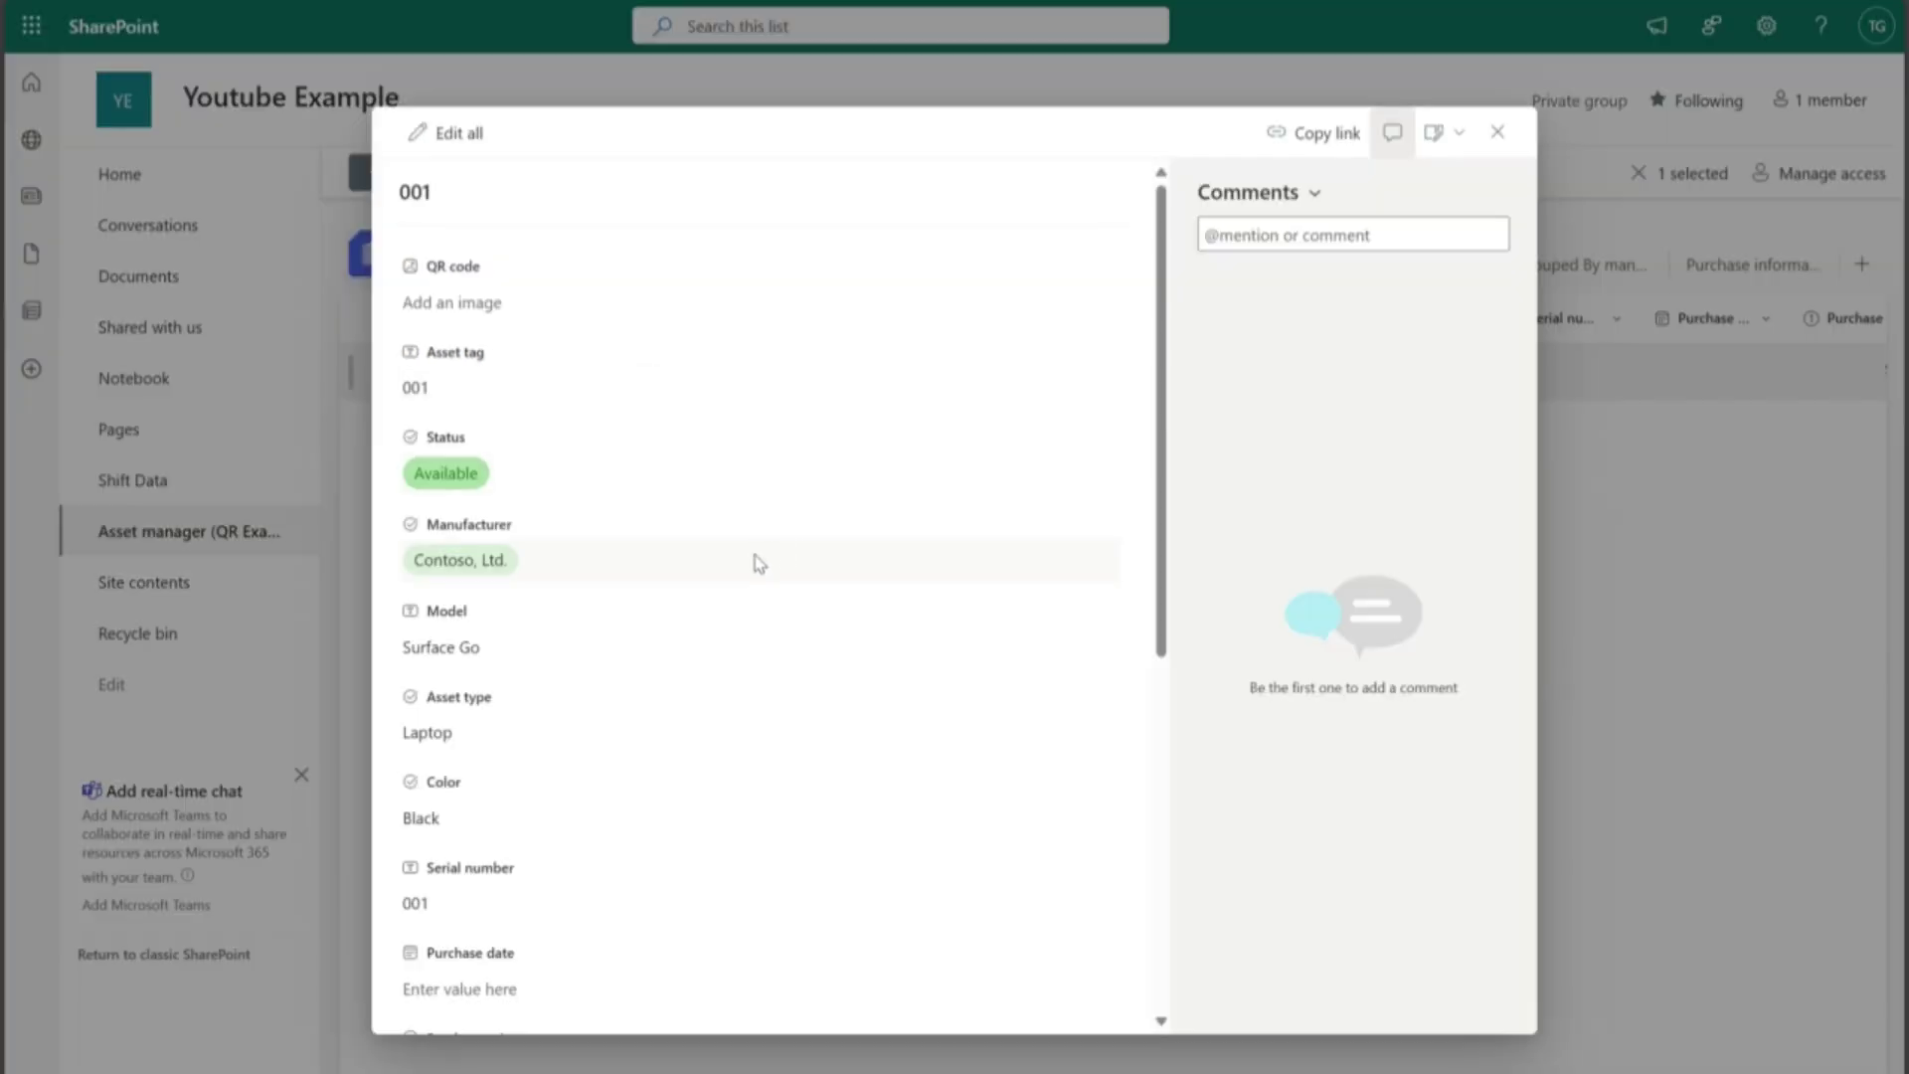
pyautogui.scroll(-3, 716, 605)
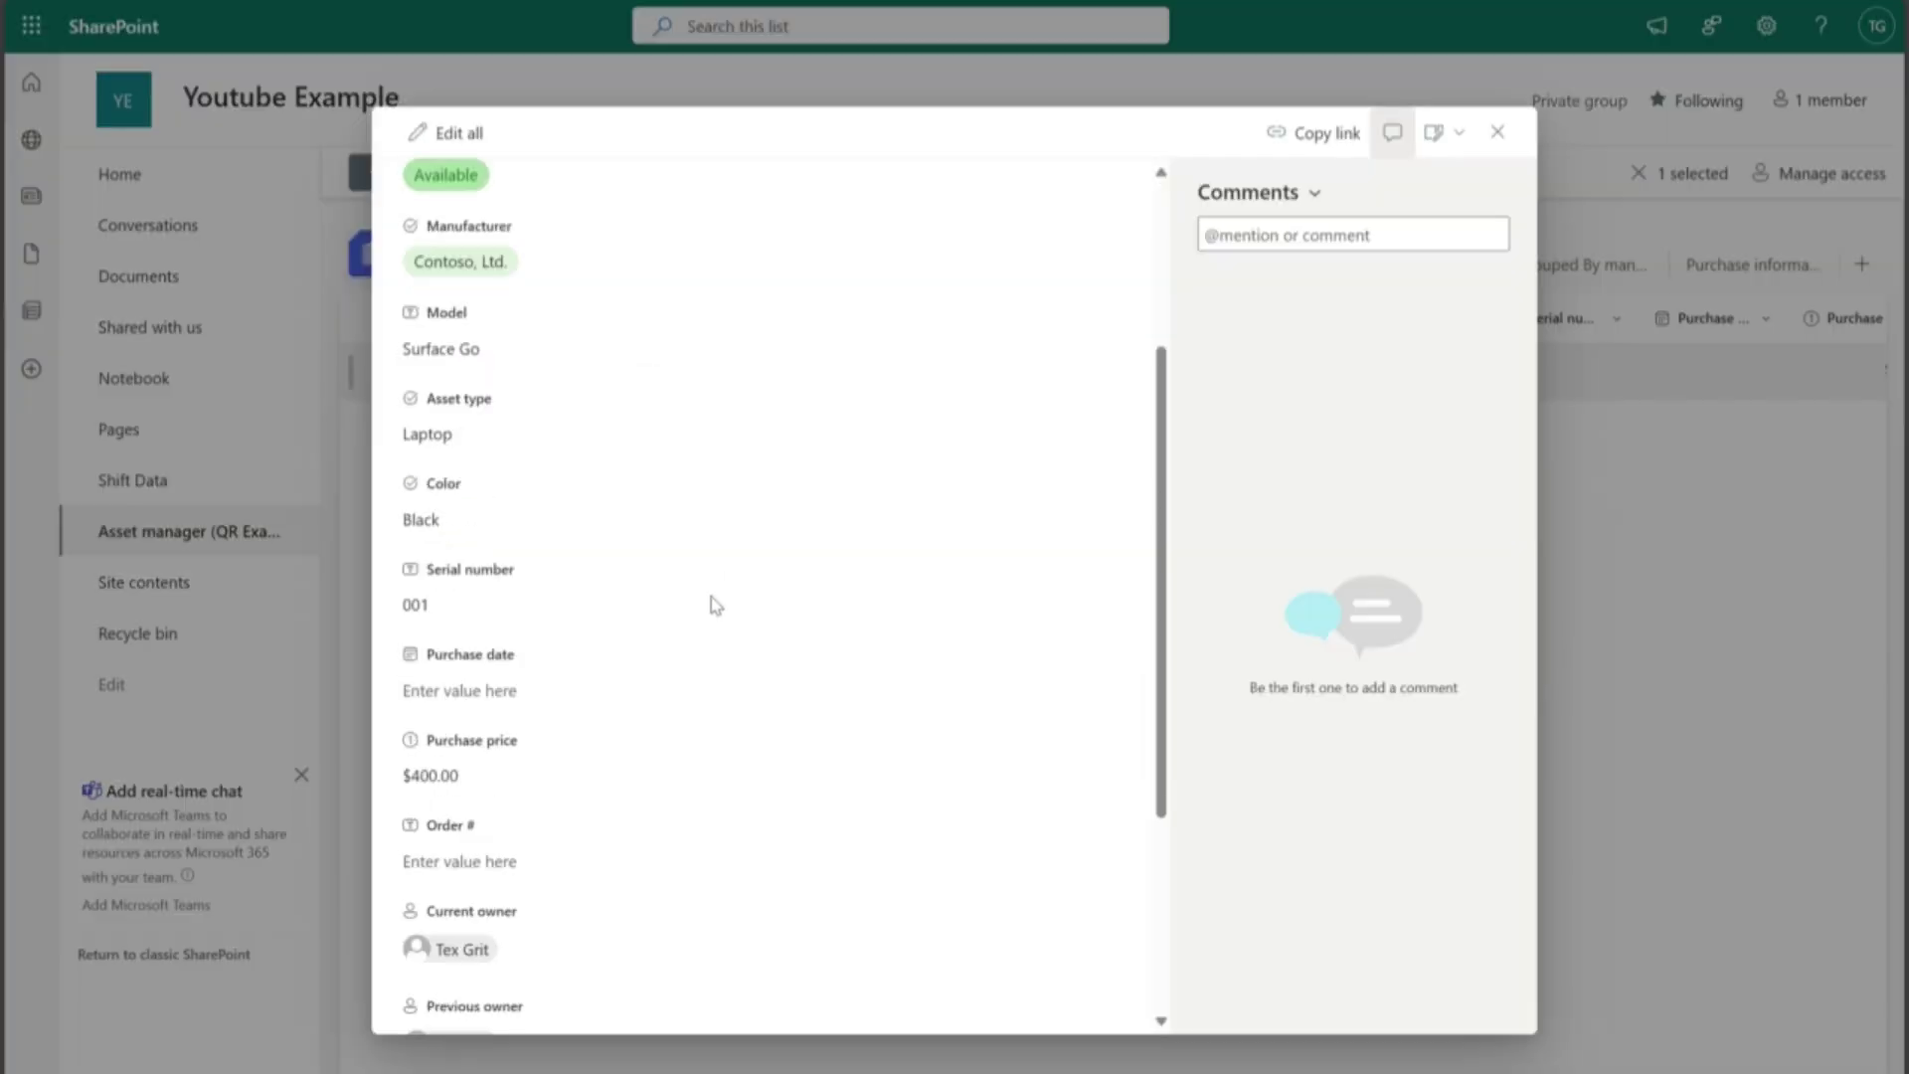
pyautogui.scroll(-1, 716, 604)
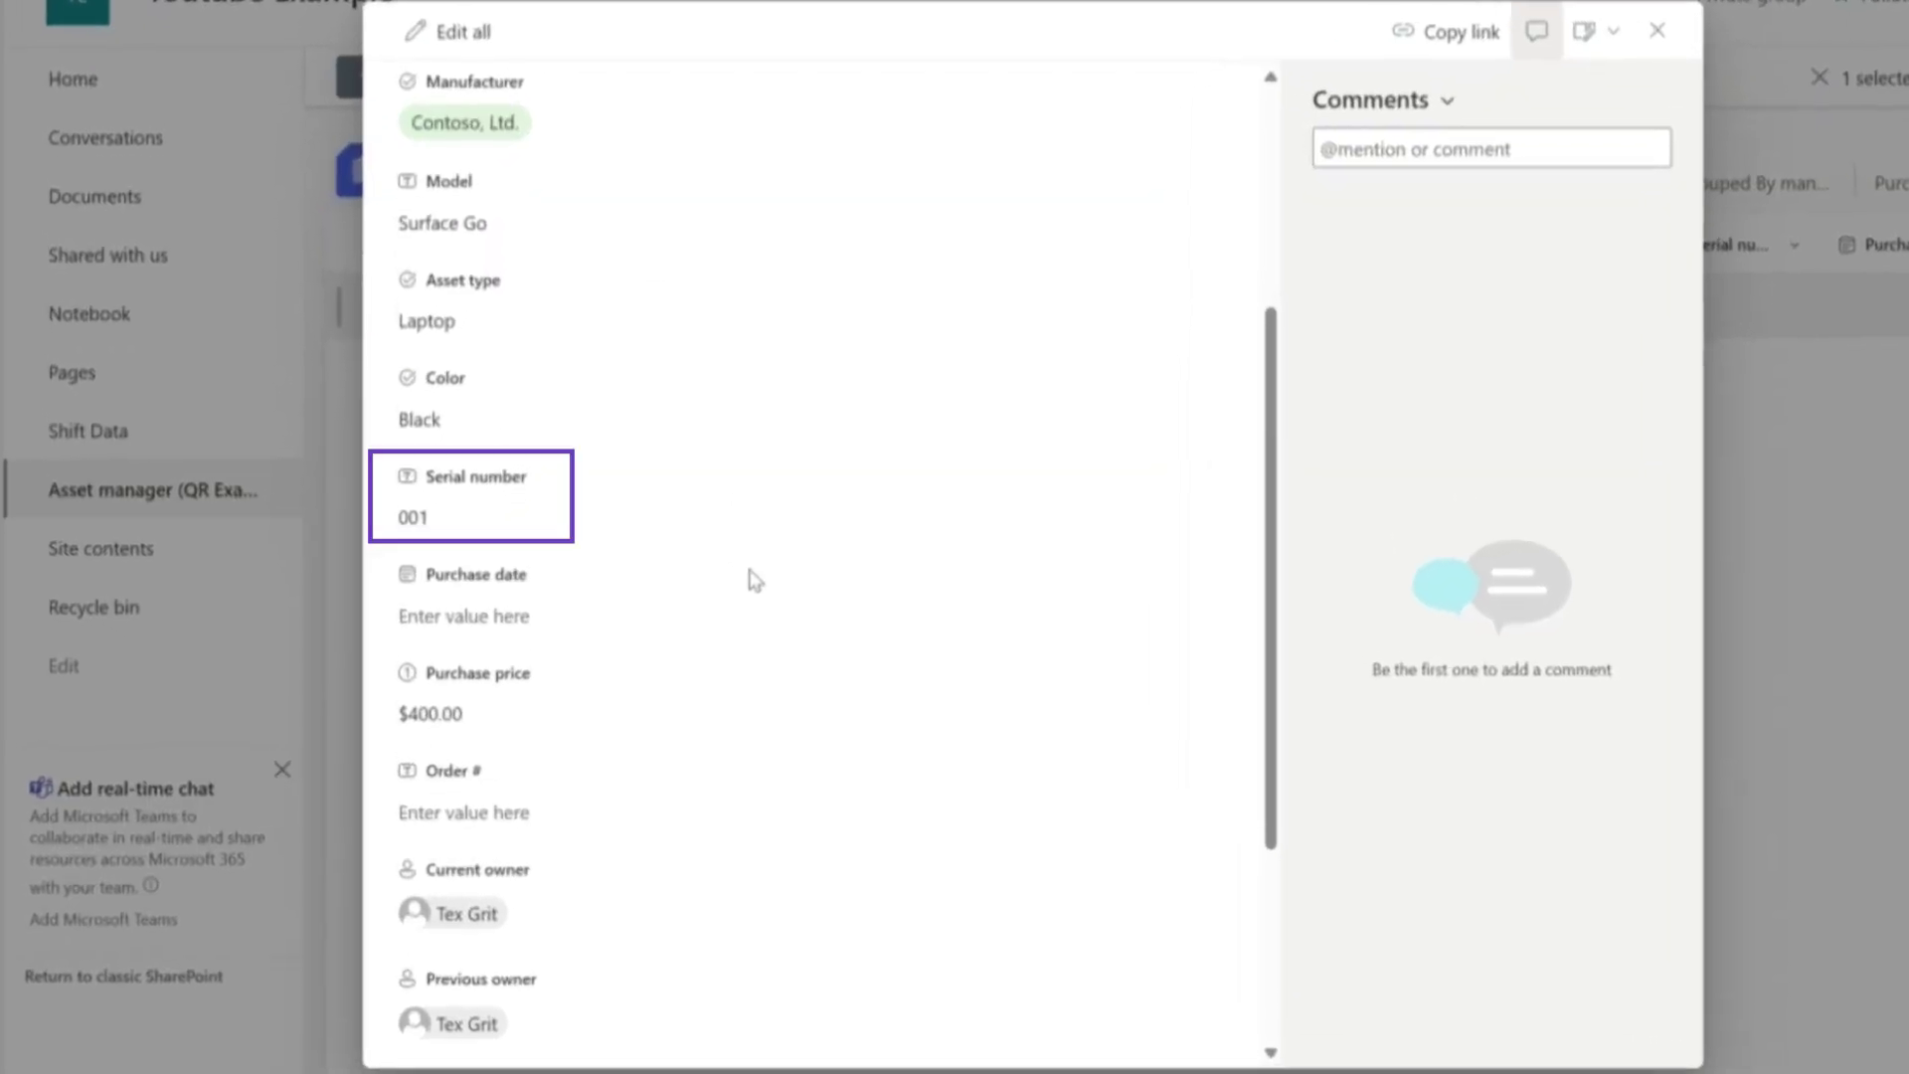
pyautogui.click(1662, 45)
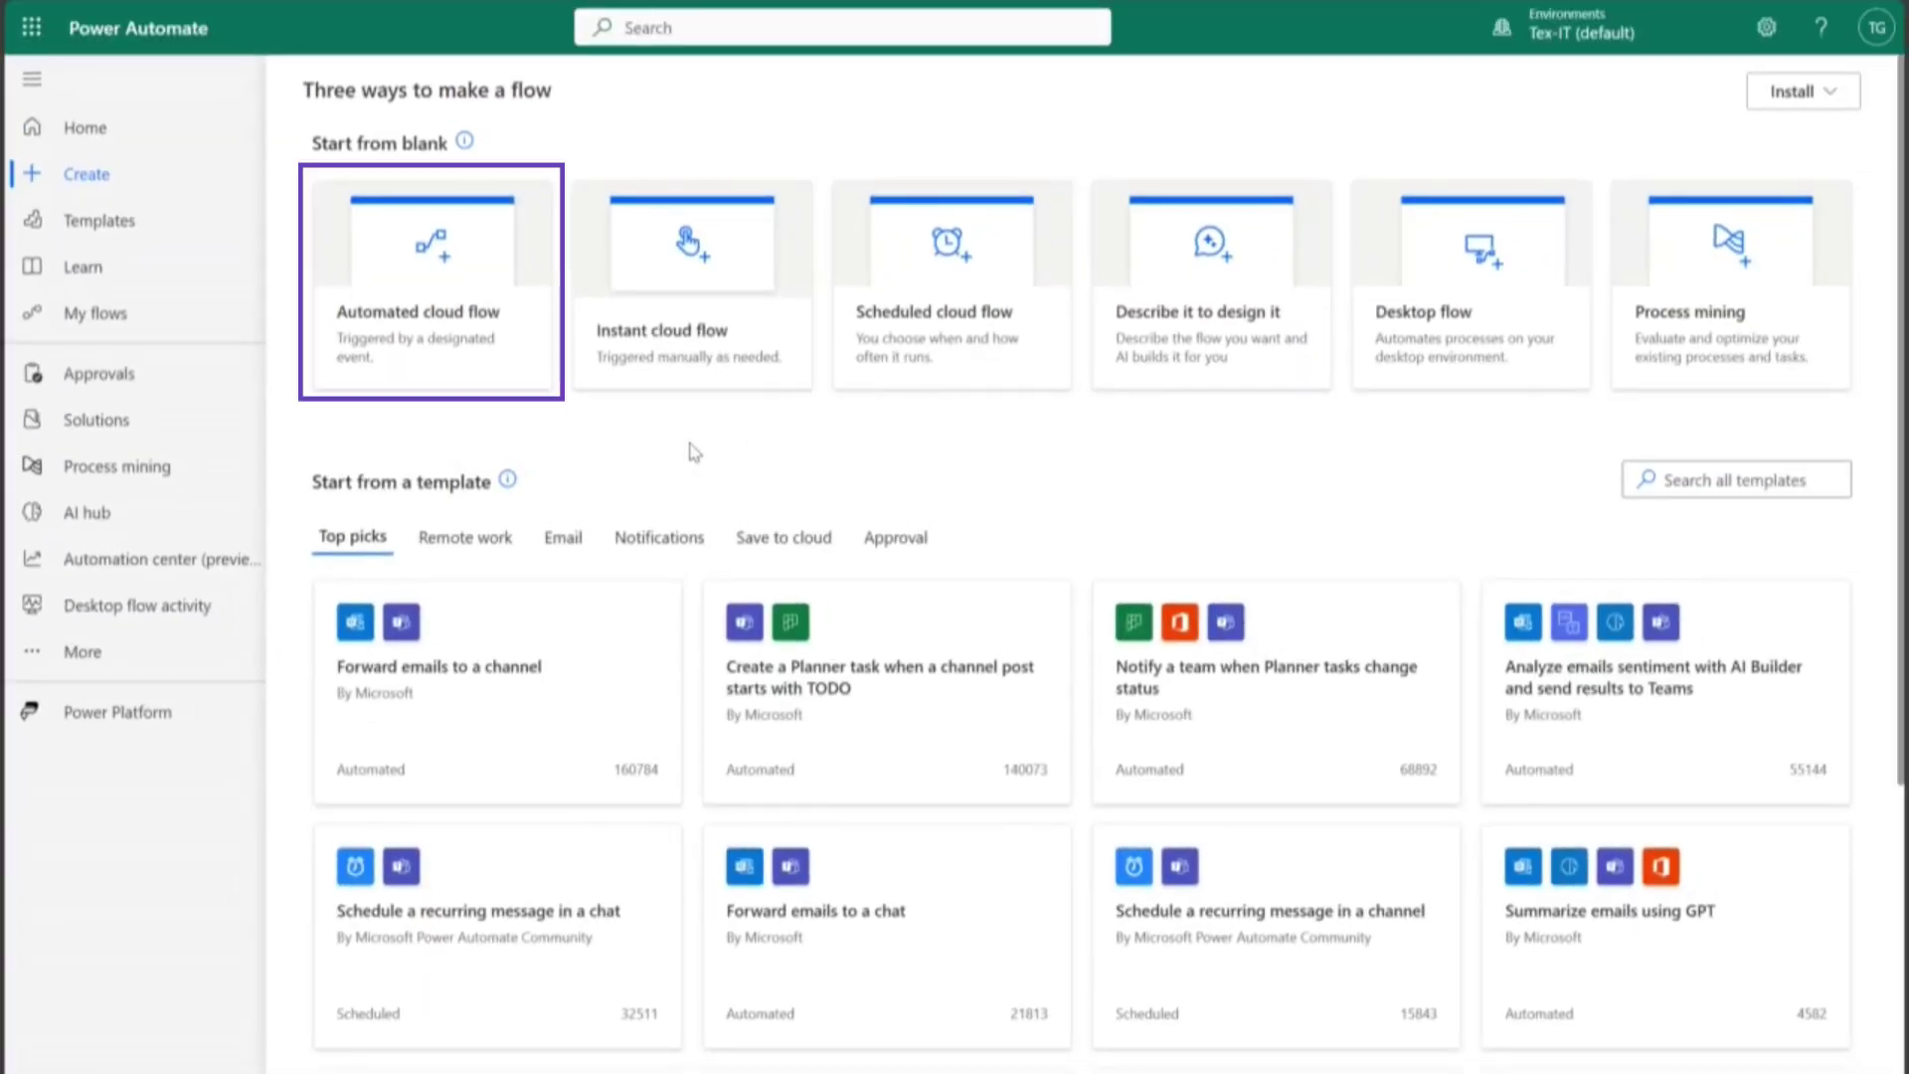
# - Create the automated cloud flow 'QR code Example' with the SharePoint 'When an item is created' trigger
pyautogui.click(428, 272)
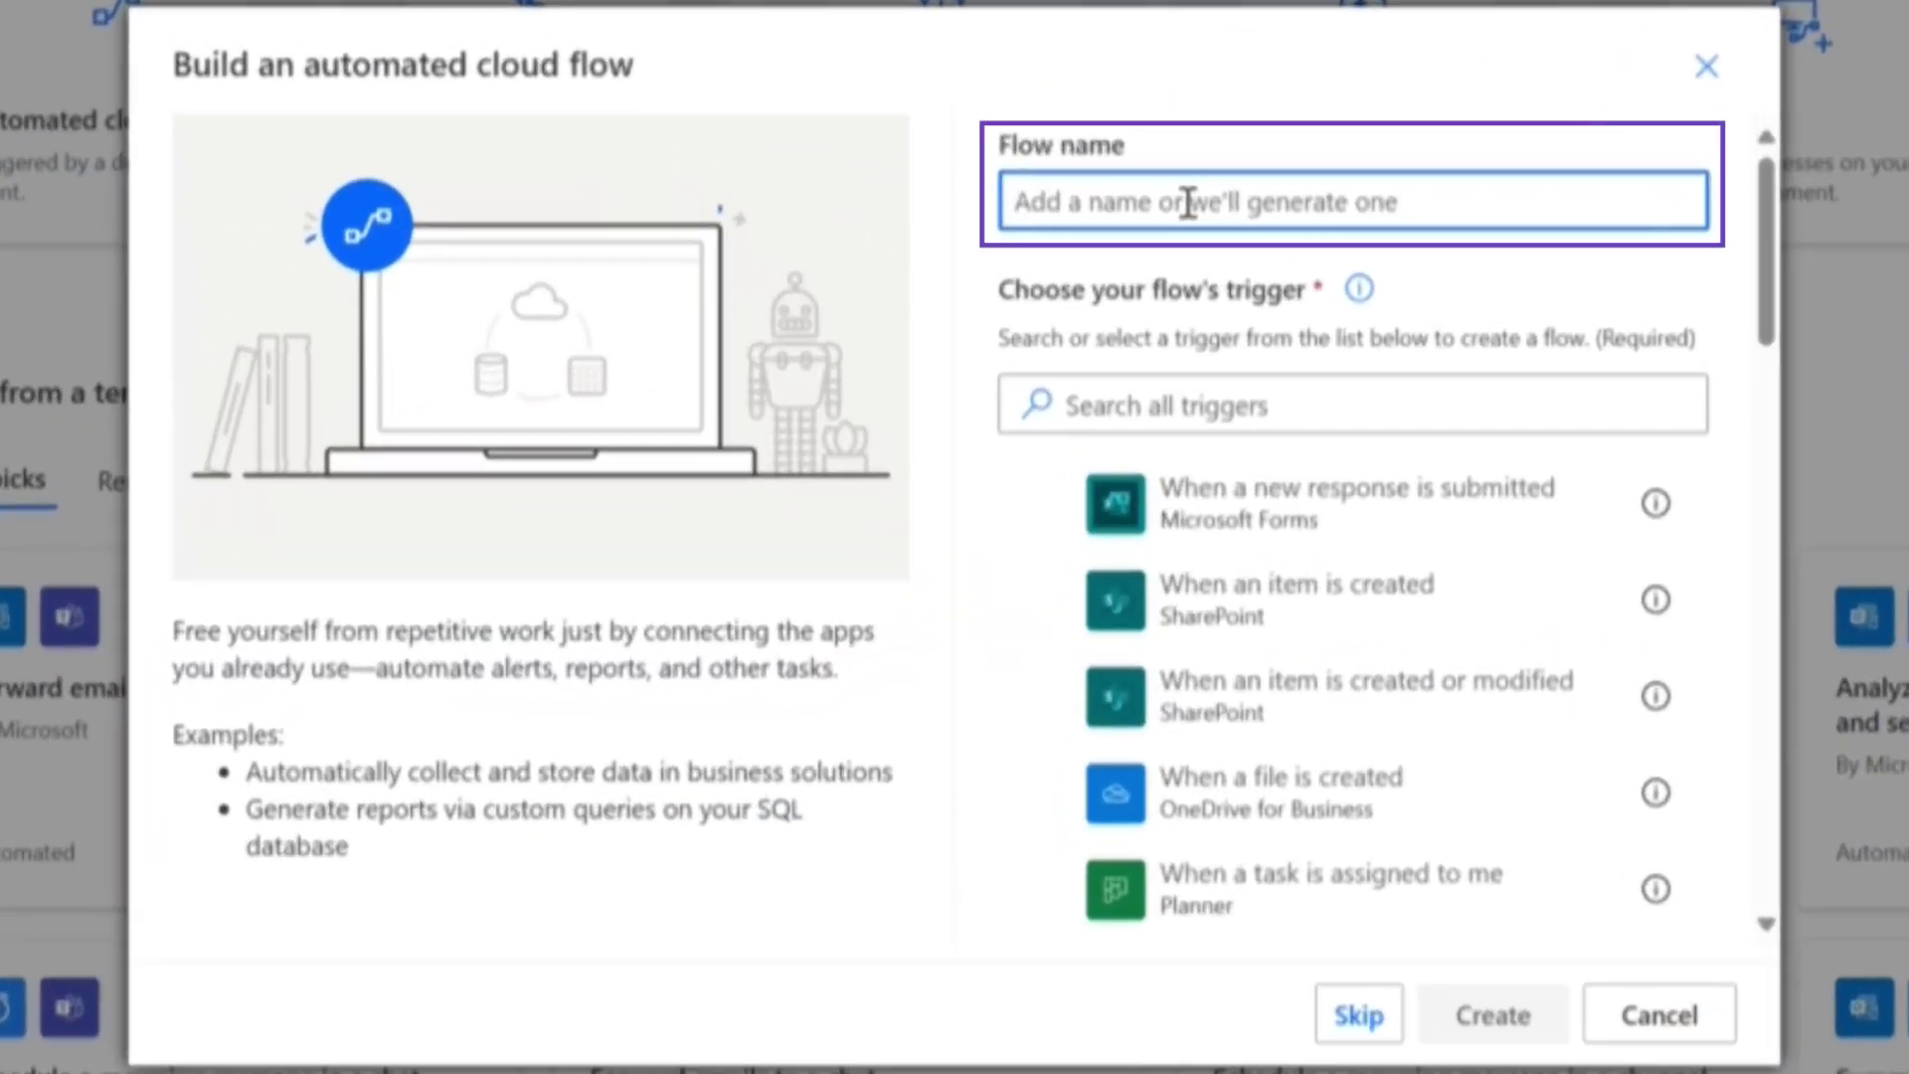
pyautogui.write('QR code E')
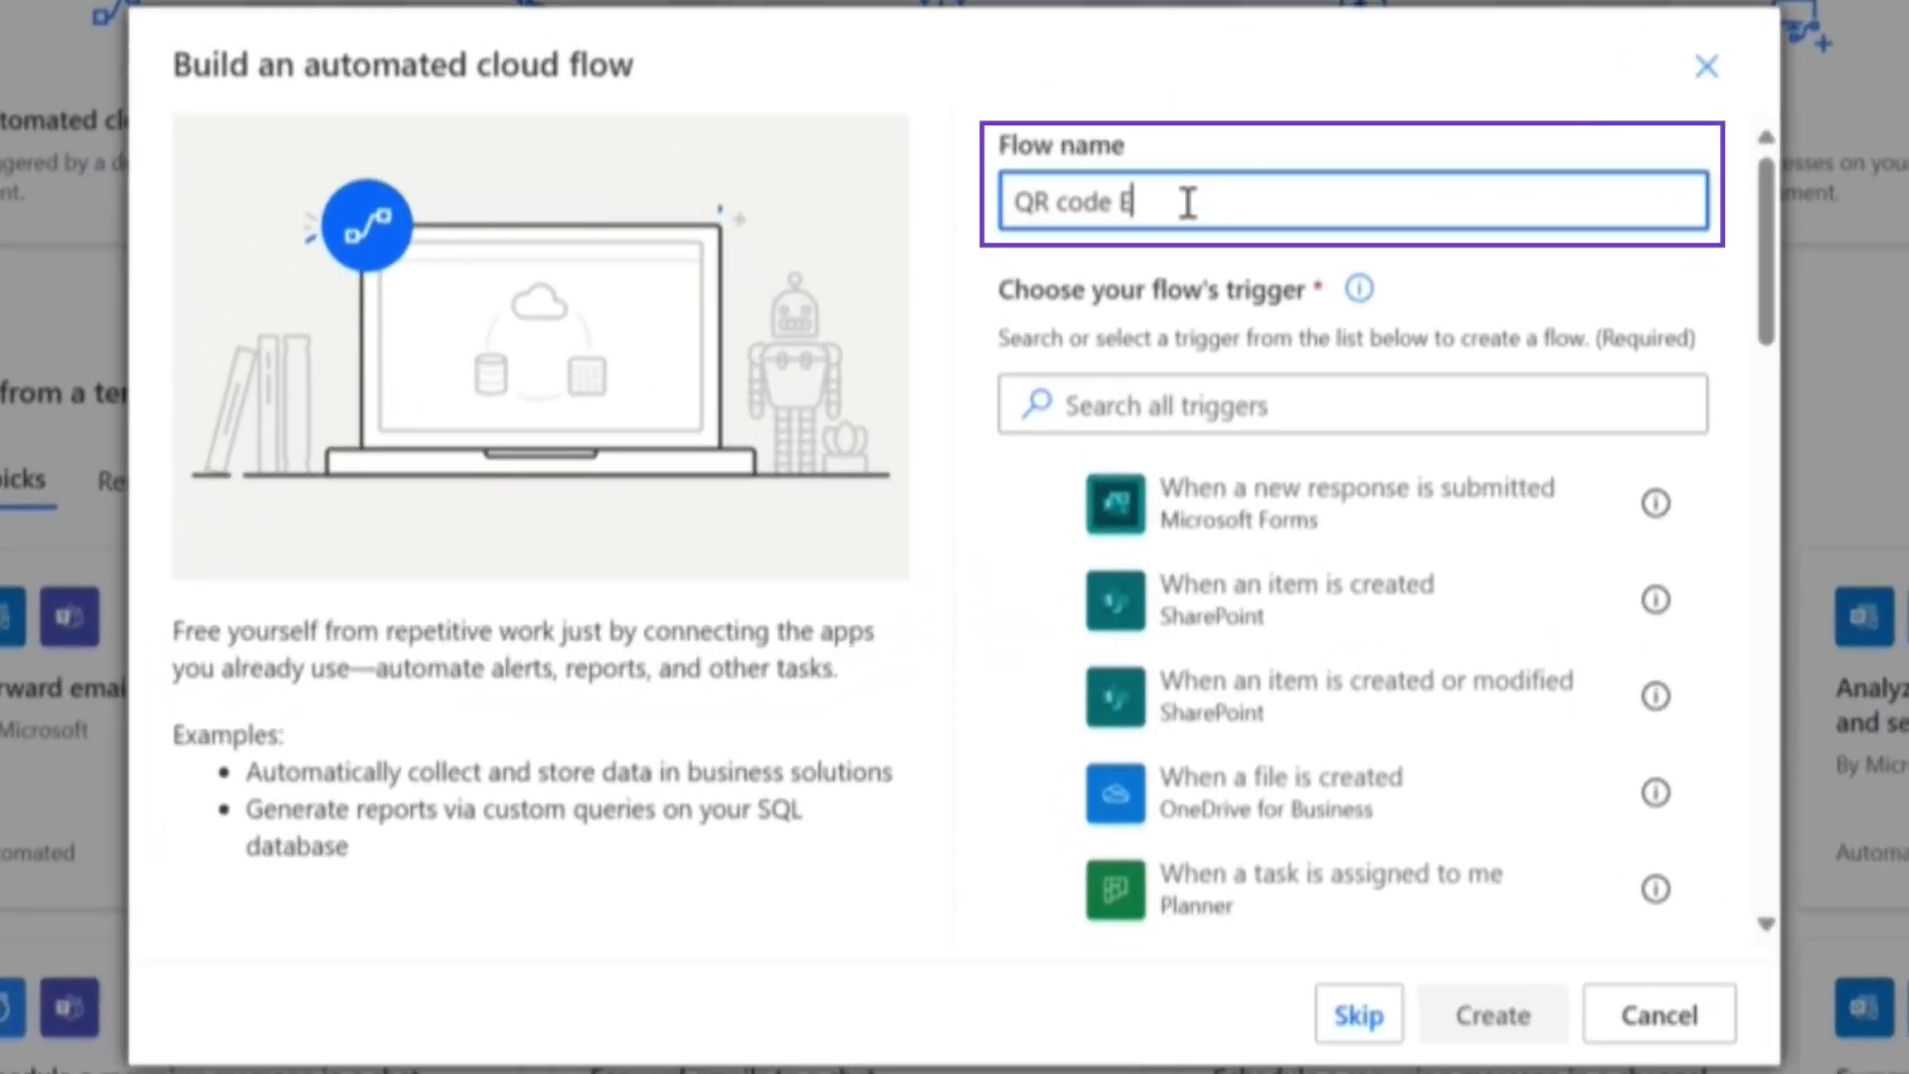
pyautogui.write('xample')
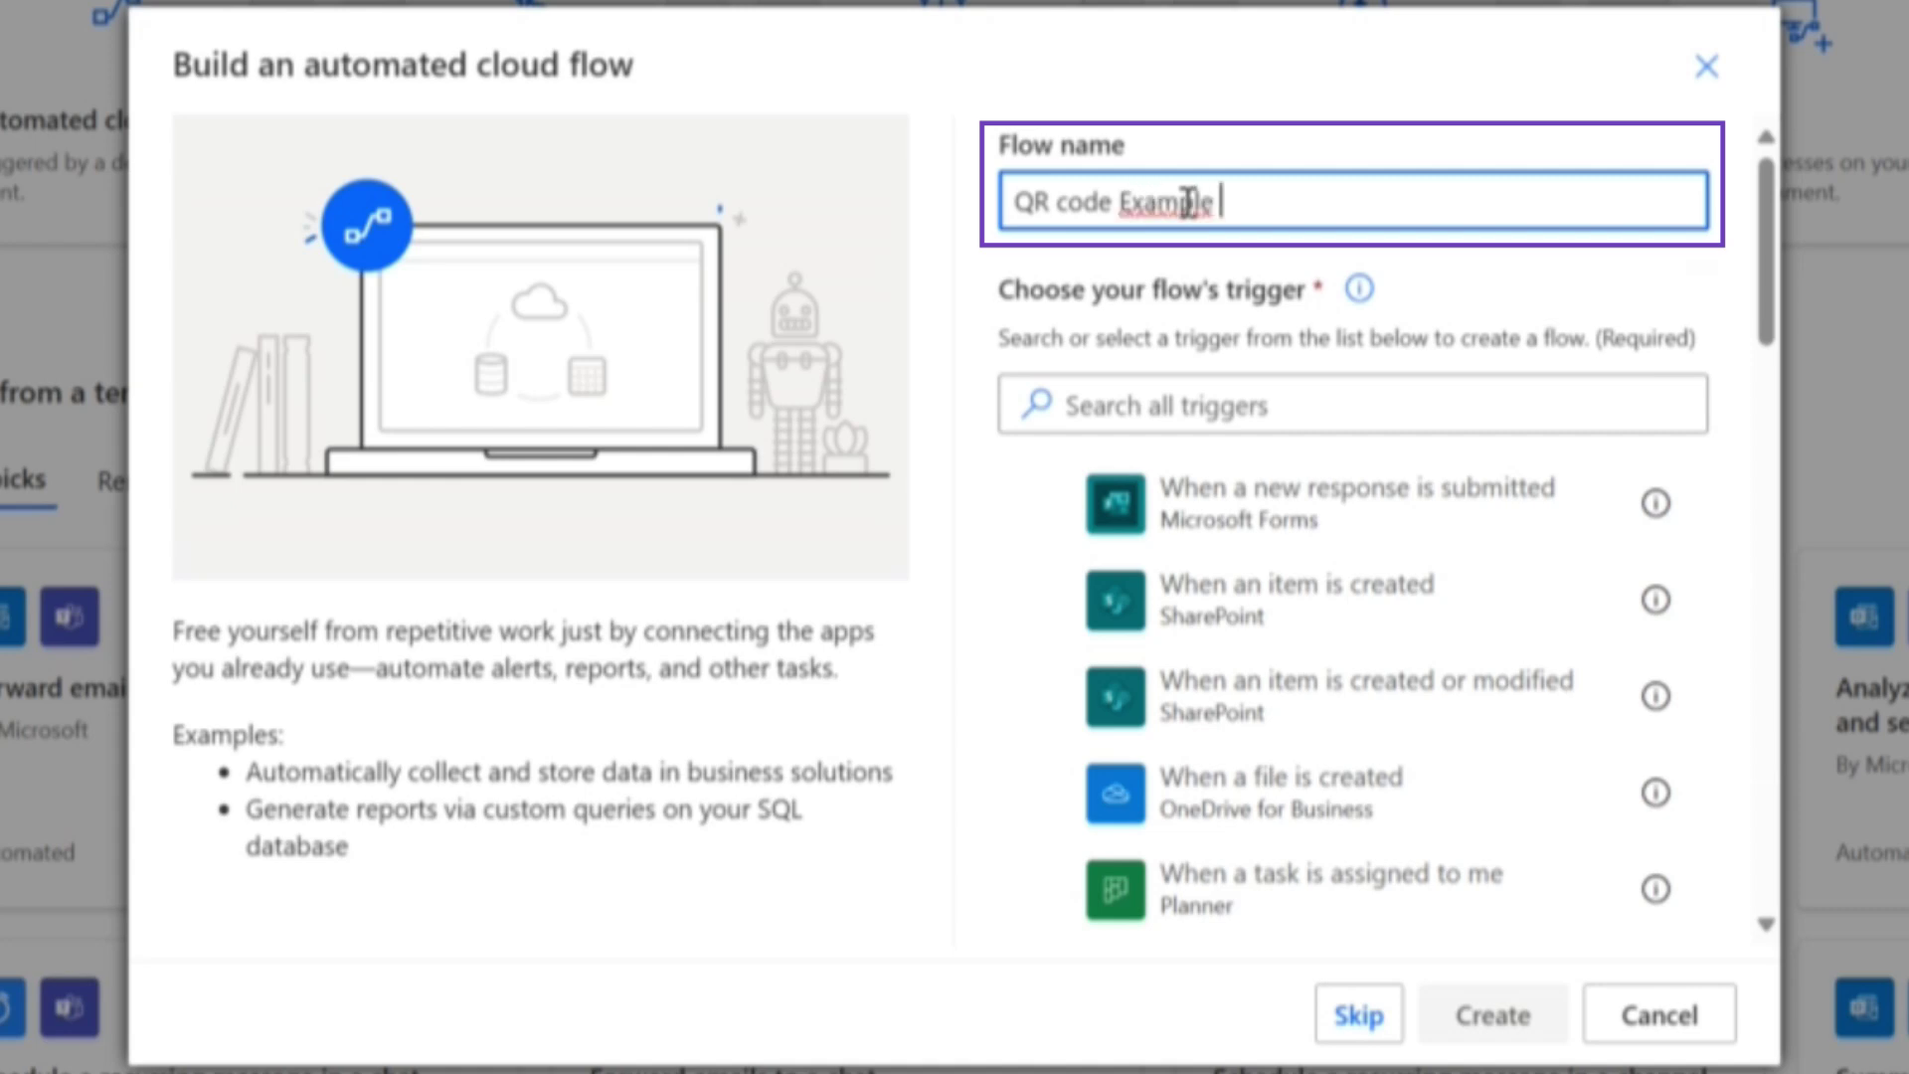
pyautogui.click(1143, 404)
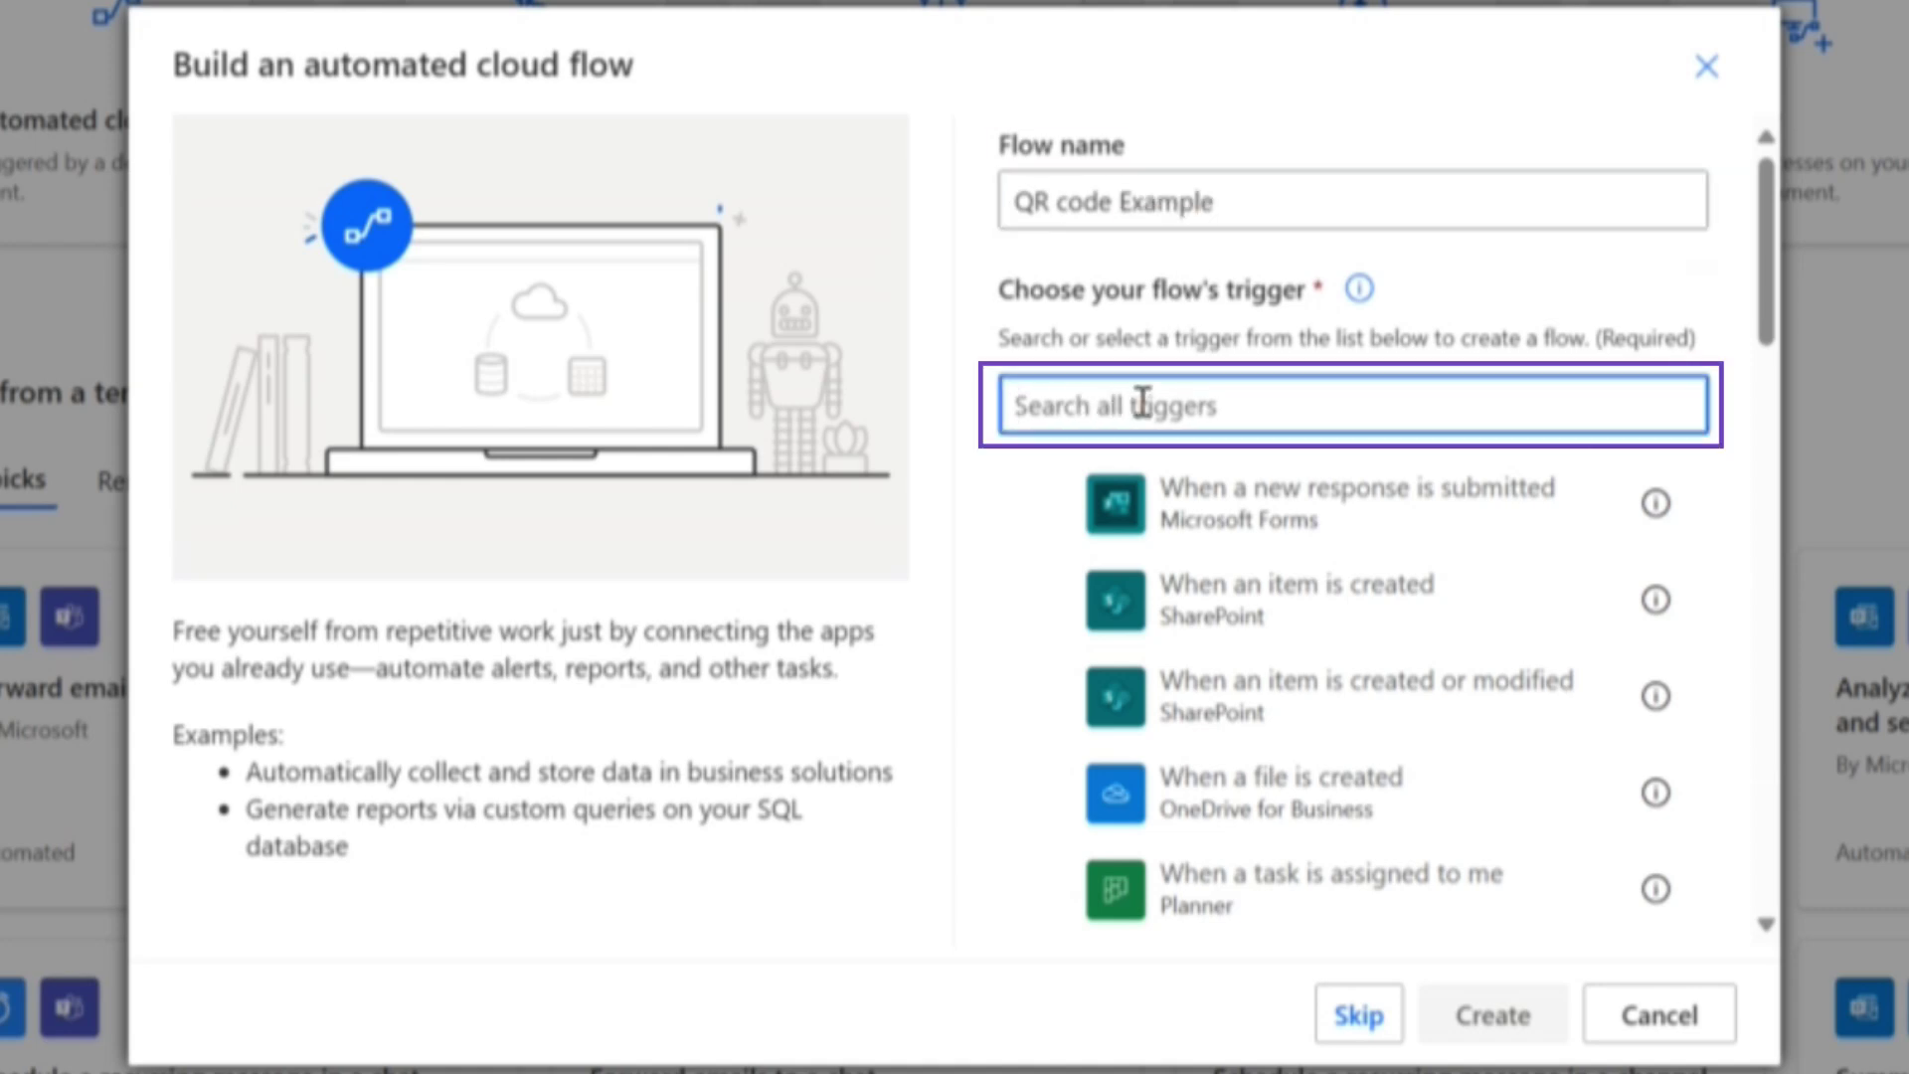
pyautogui.write('sharepoint list')
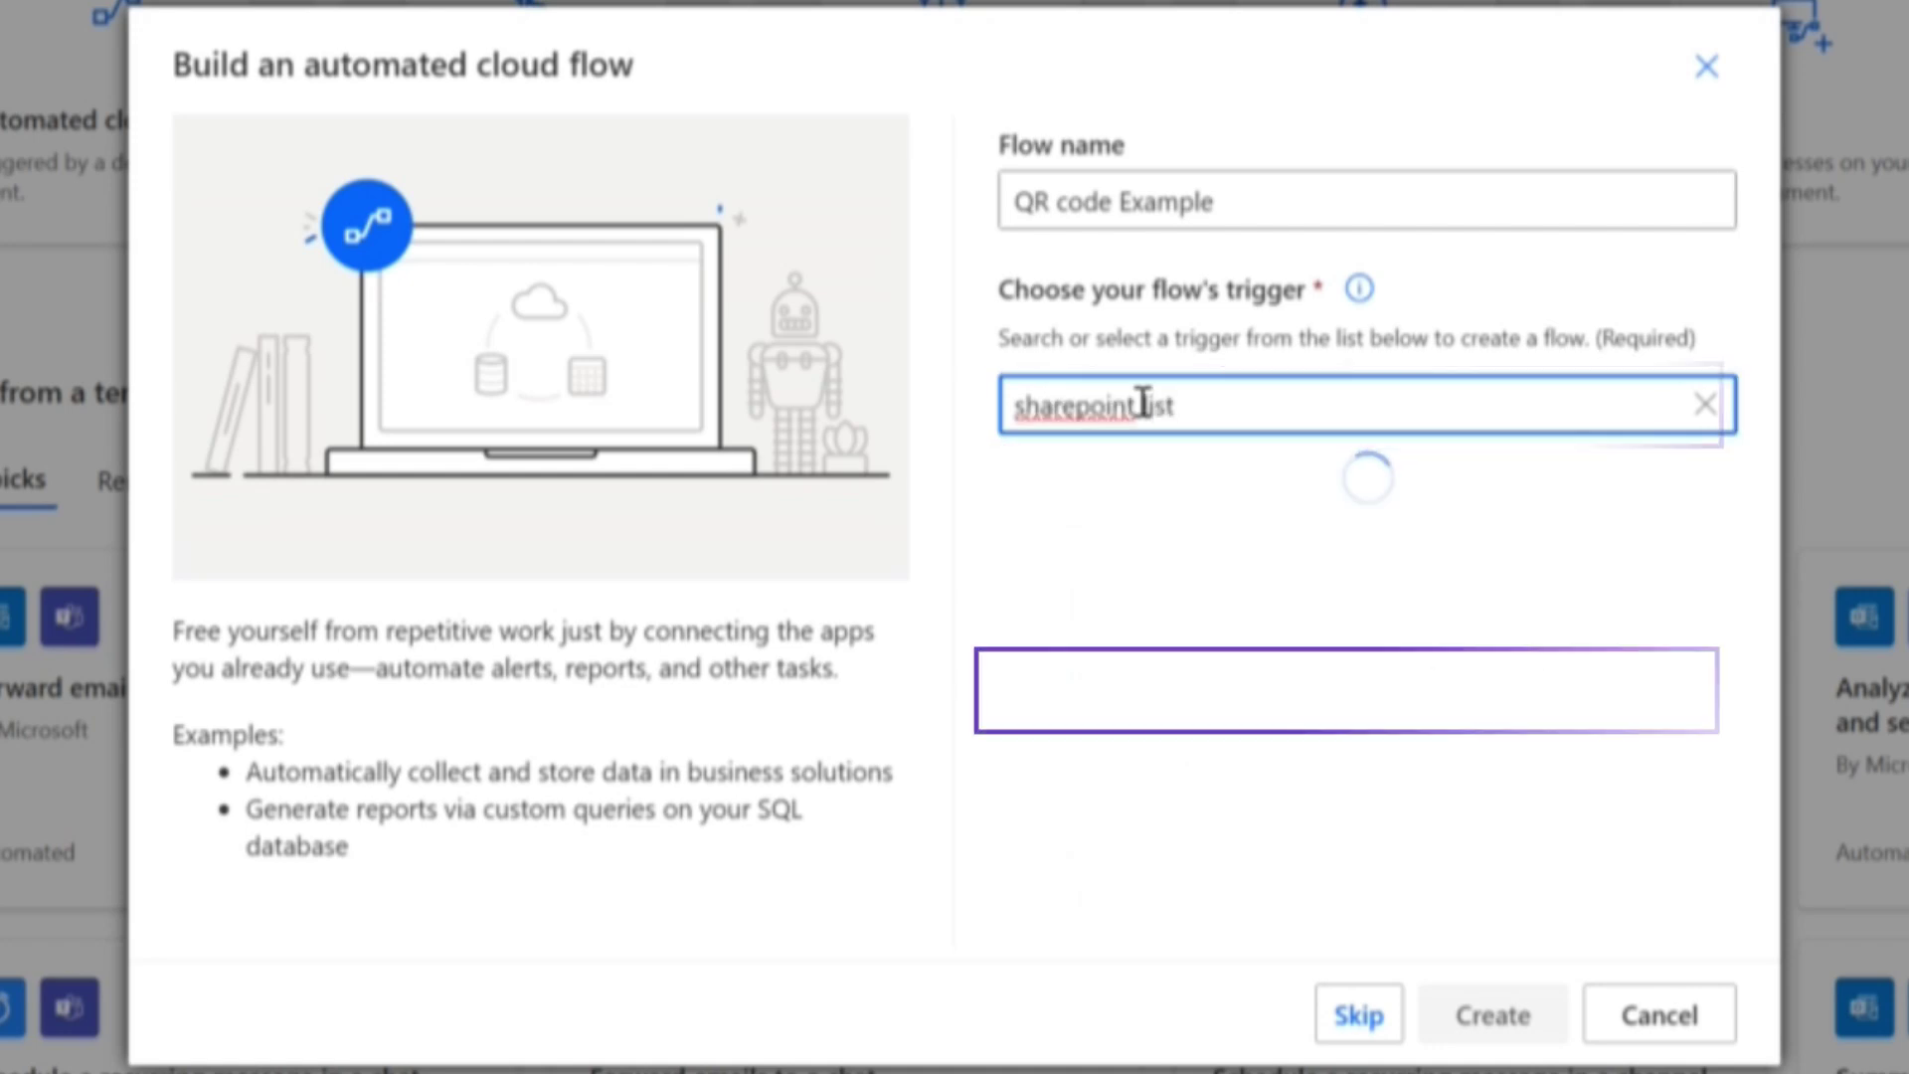
pyautogui.click(1060, 708)
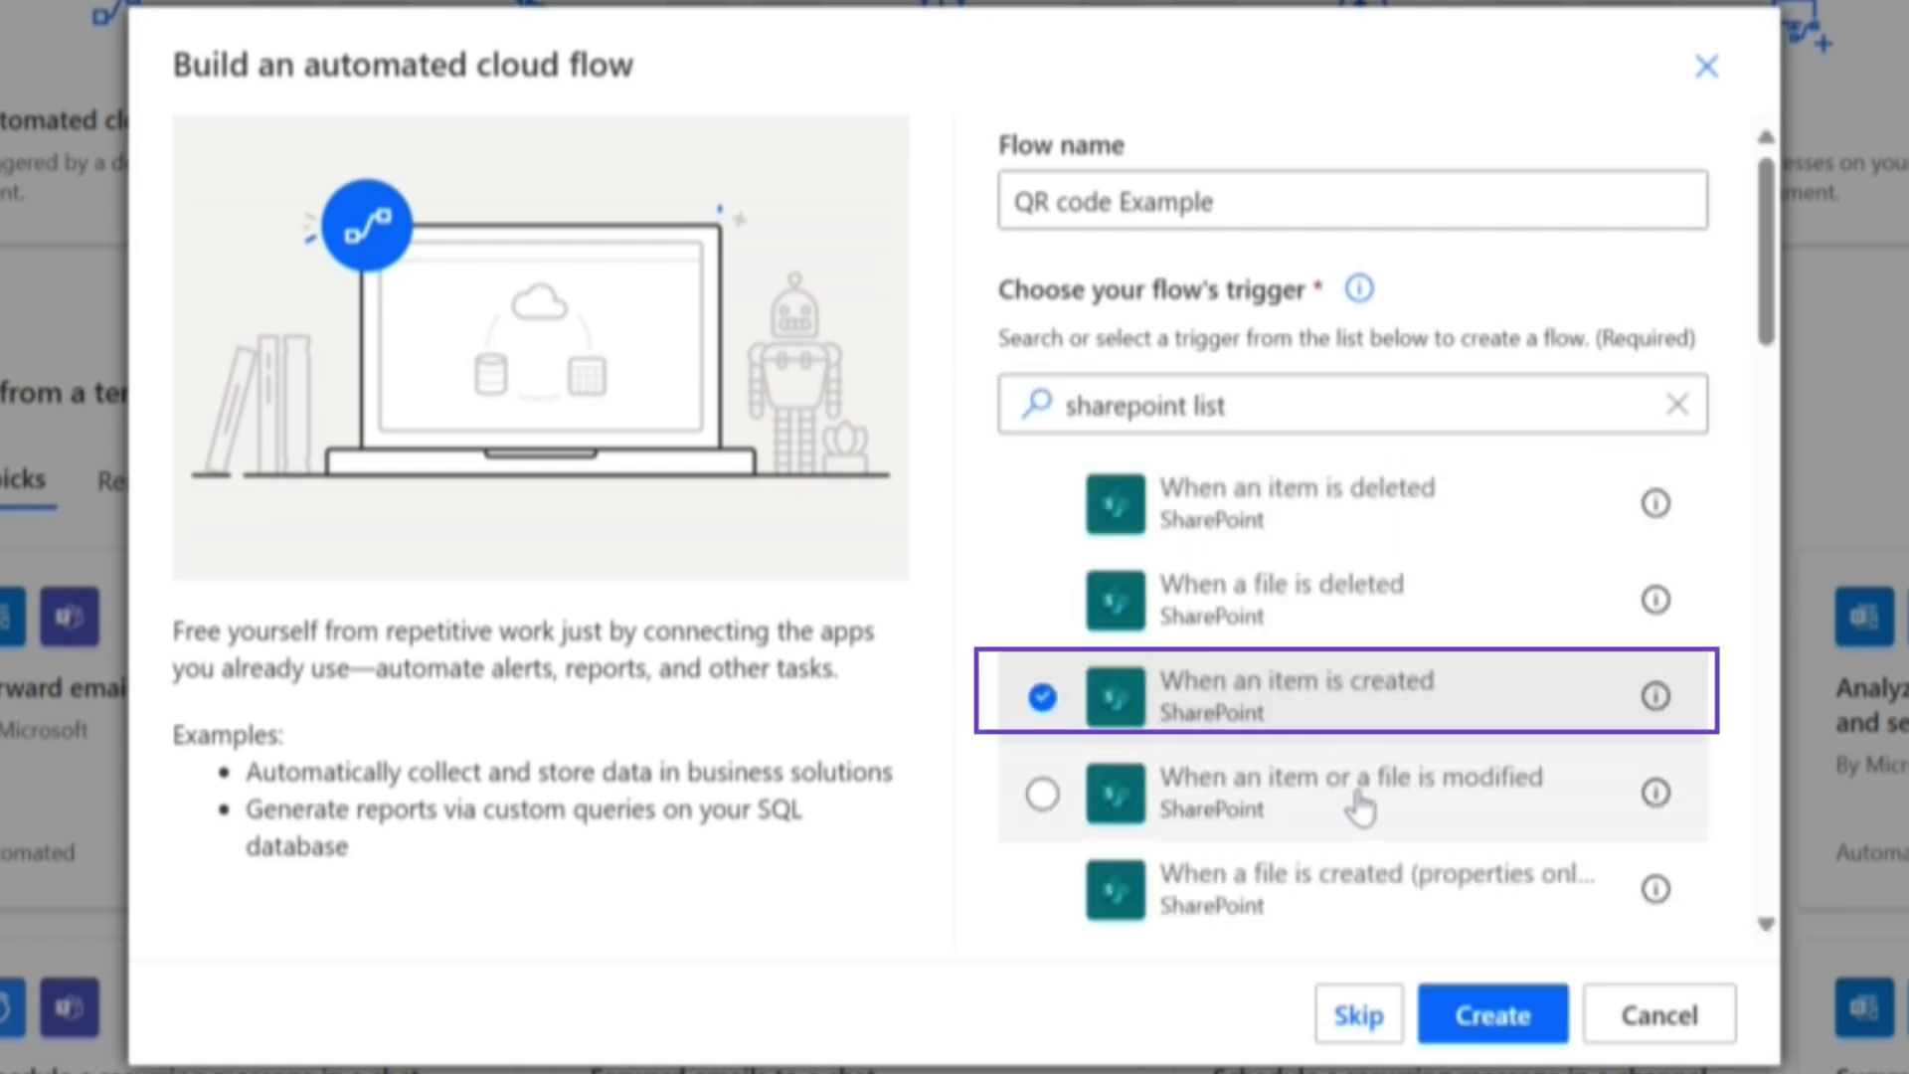
pyautogui.click(1493, 1016)
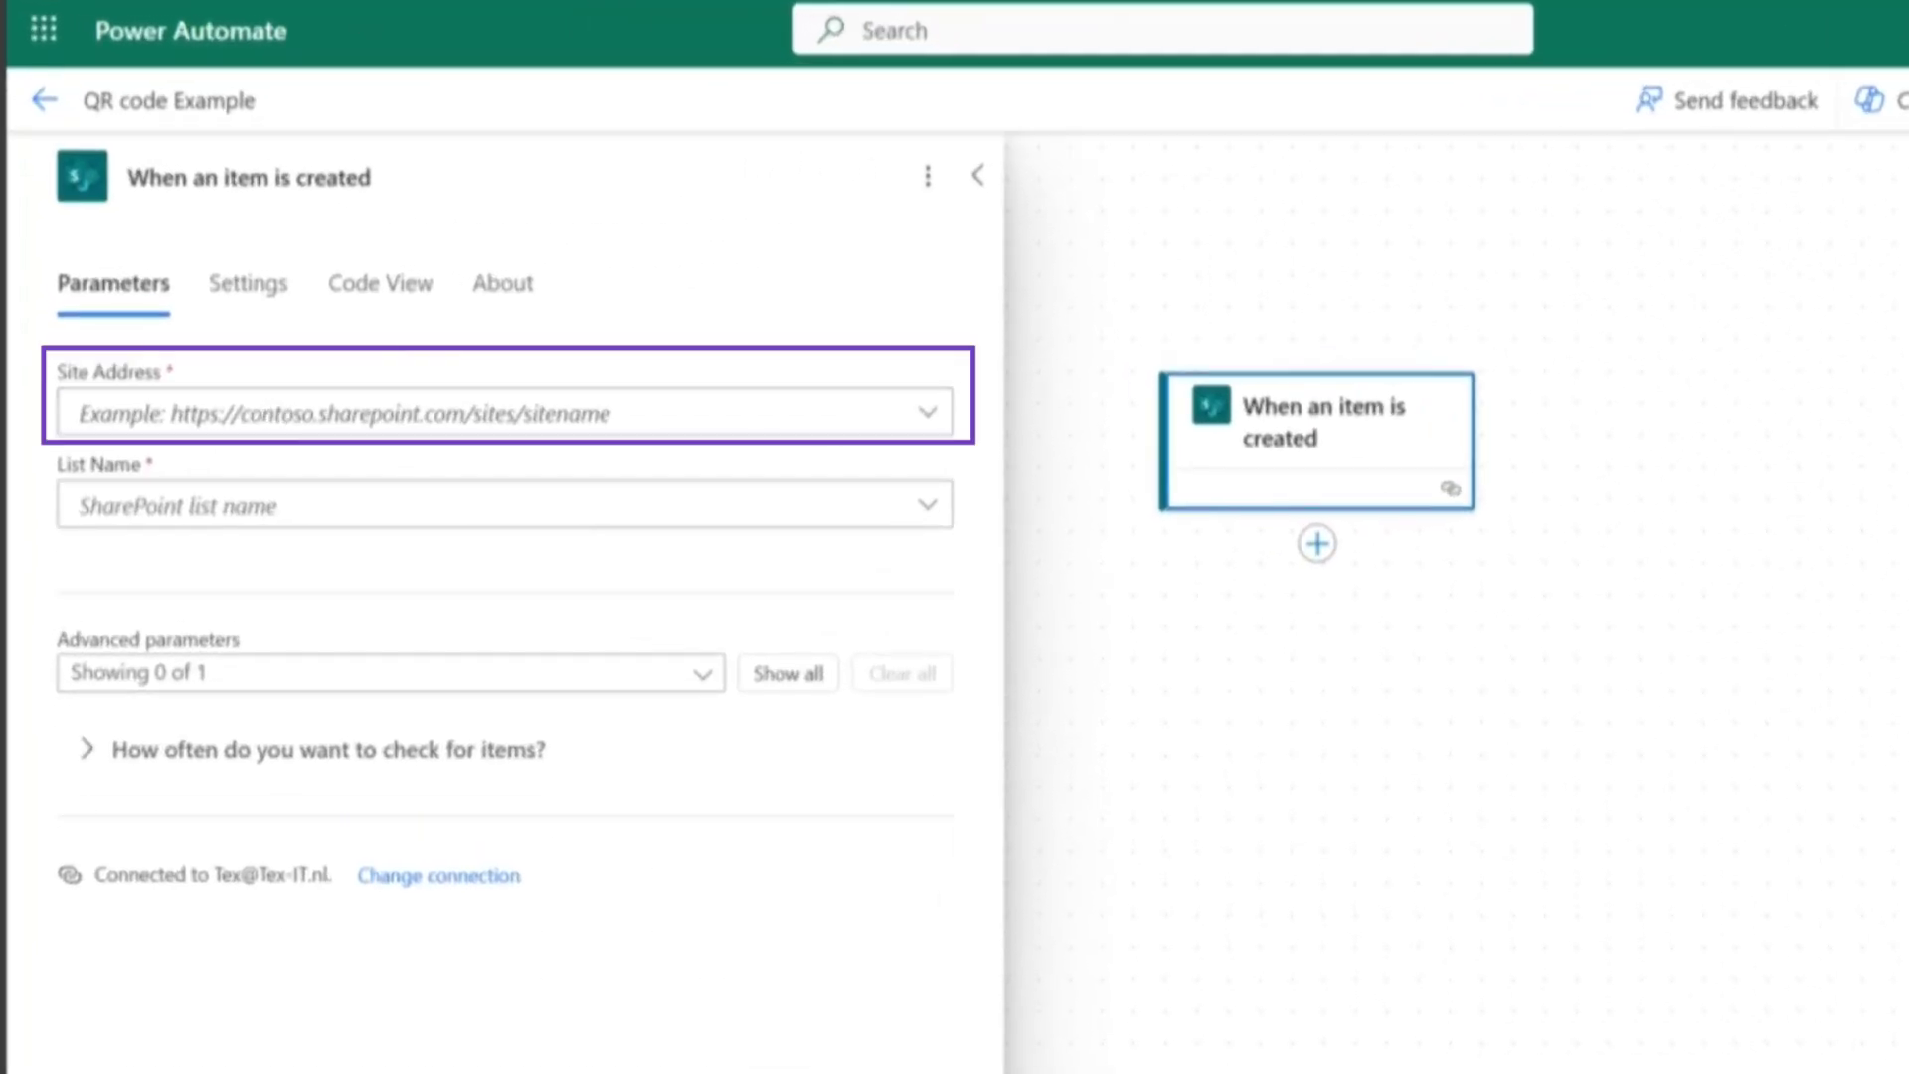
# - Paste the Youtube Example site URL into the trigger and choose the Asset manager (QR Example) list
pyautogui.click(513, 416)
pyautogui.write('https://texict.sharepoint.com/sites/YoutubeExample')
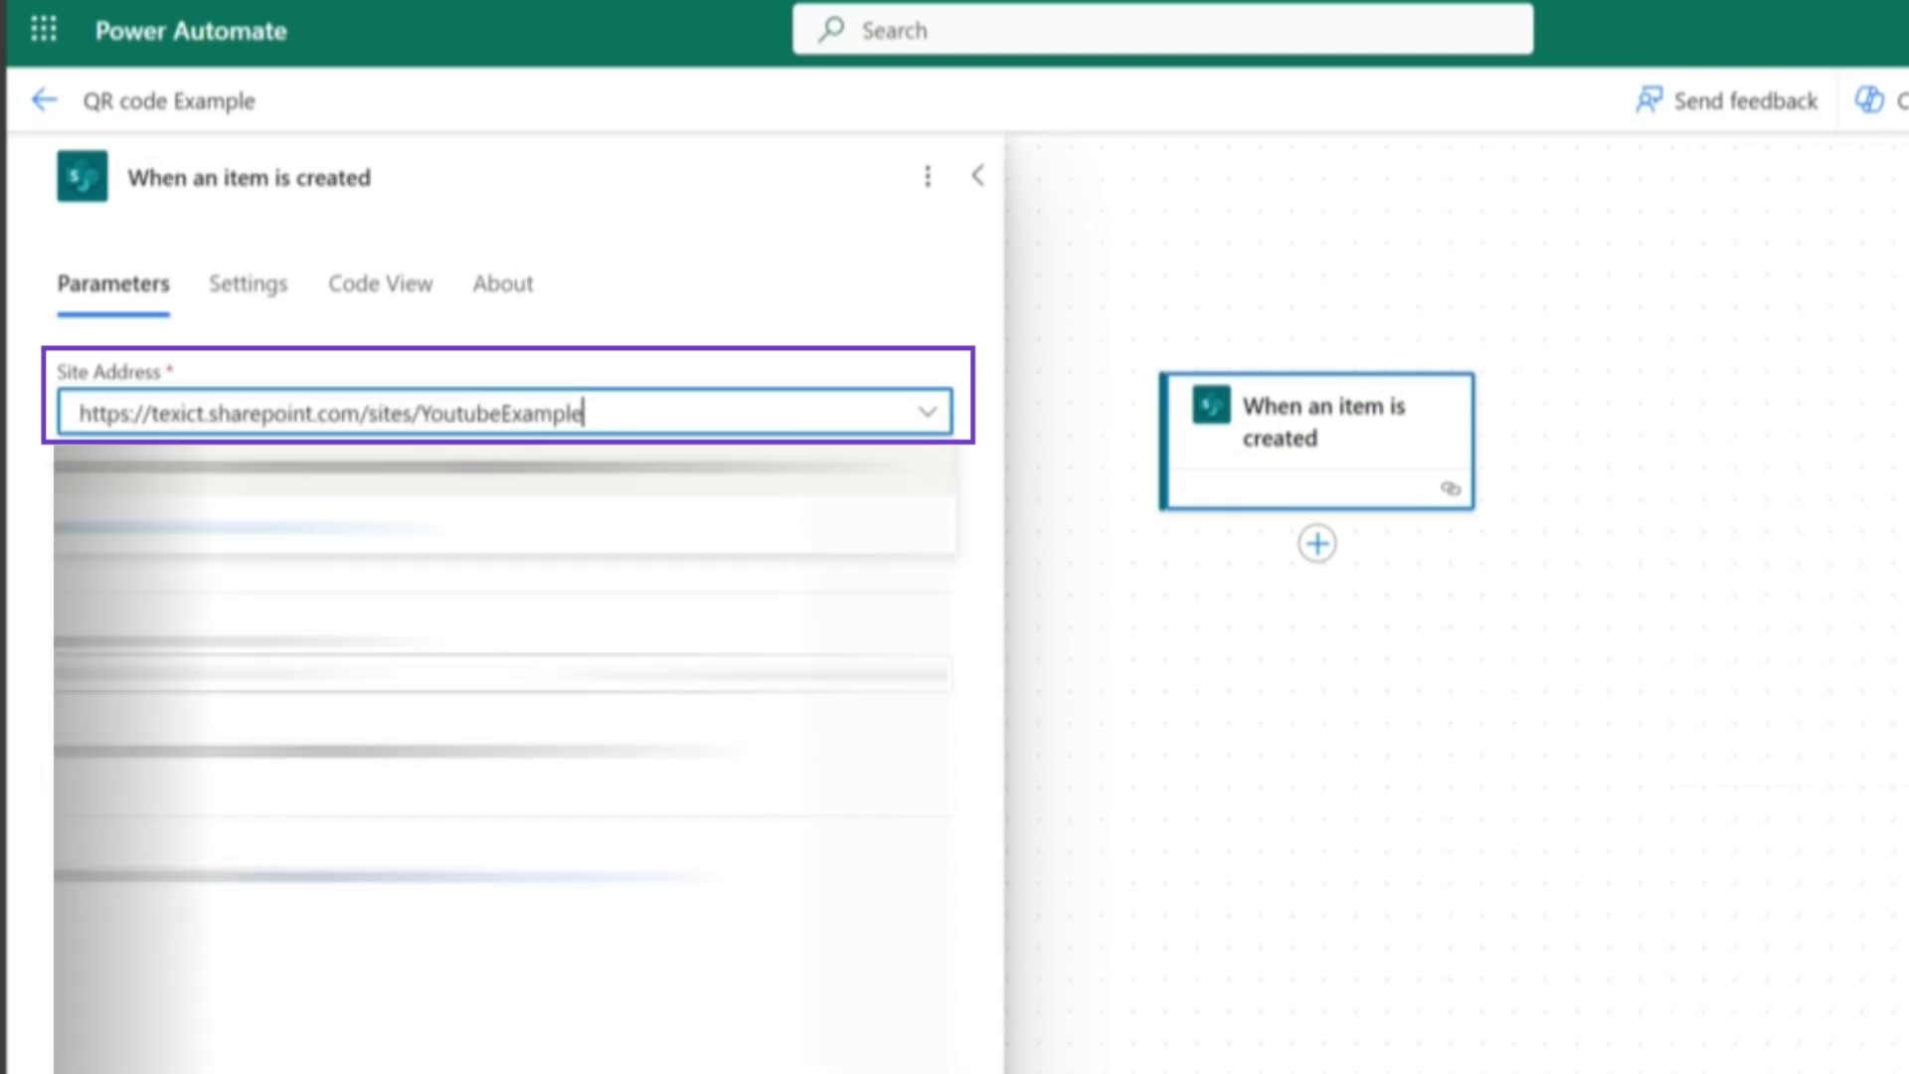
pyautogui.press('Down')
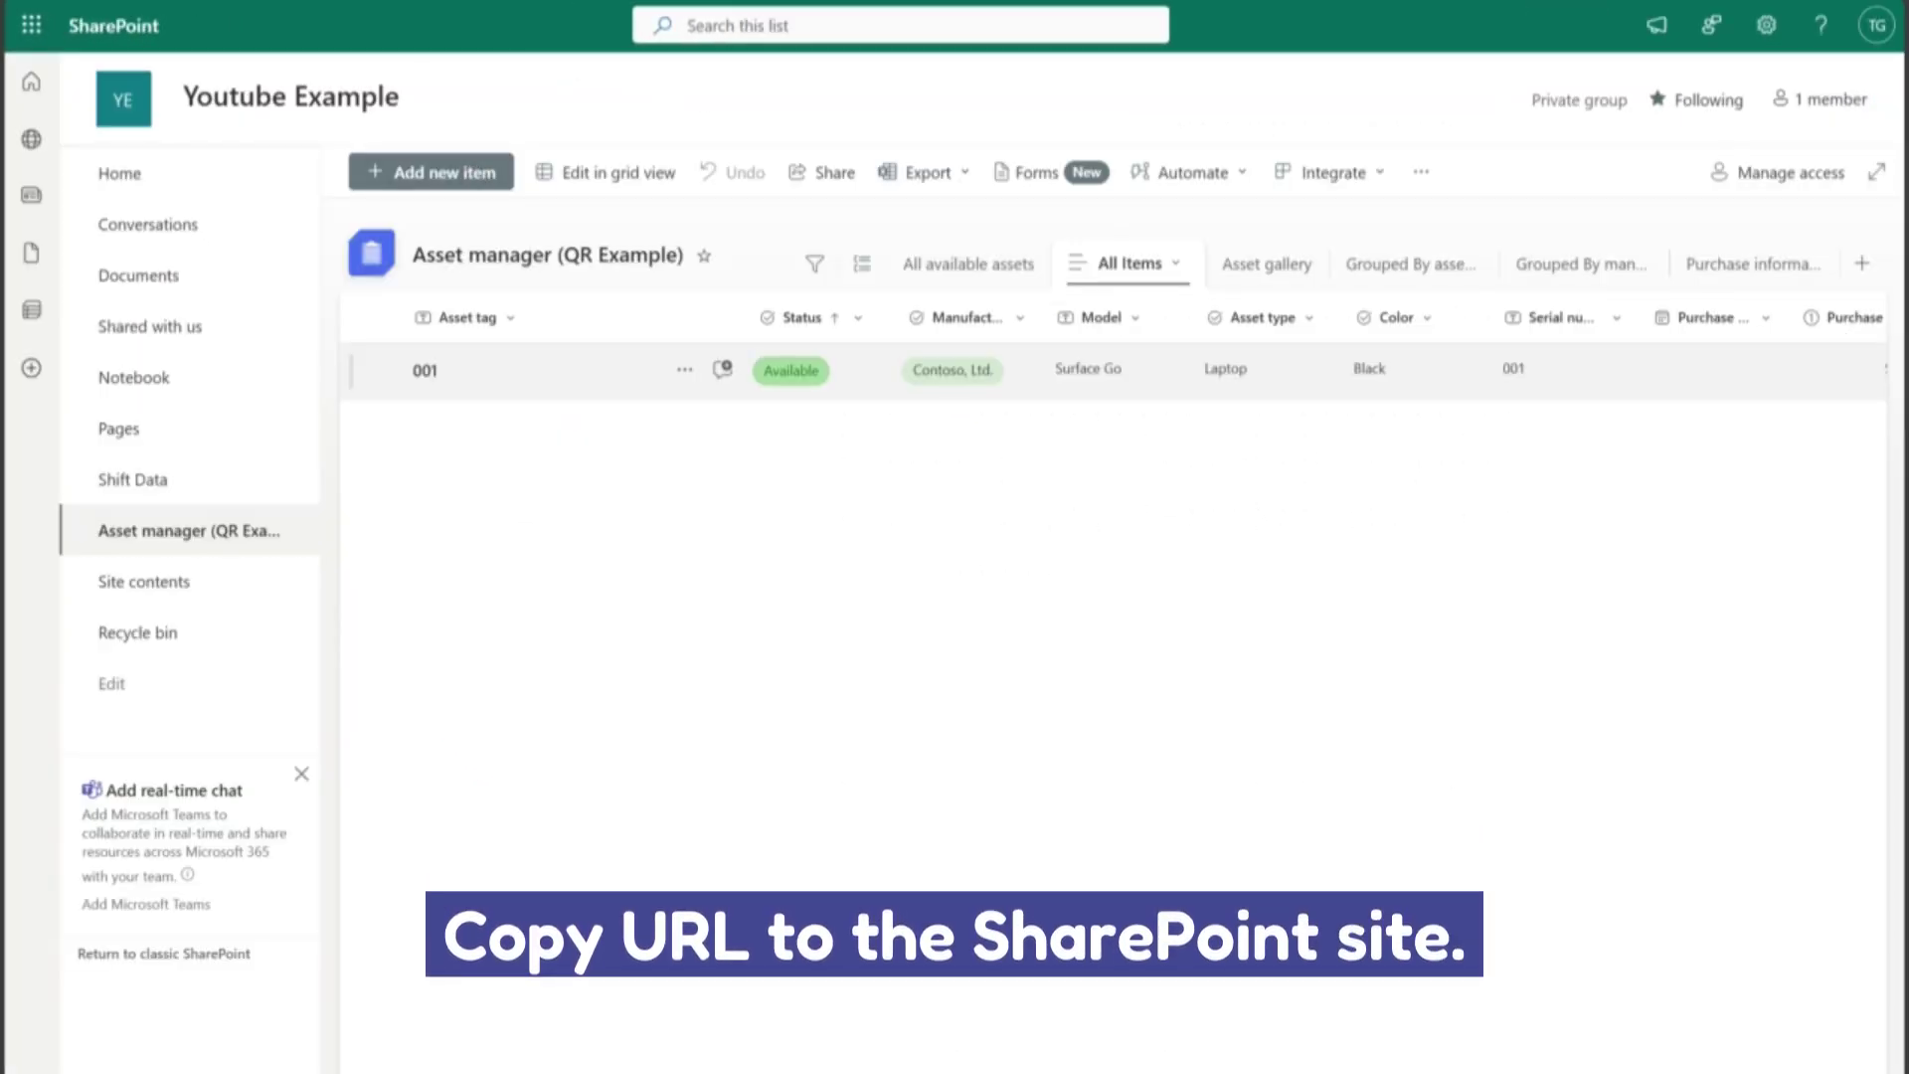
pyautogui.hotkey('ctrl', 'Tab')
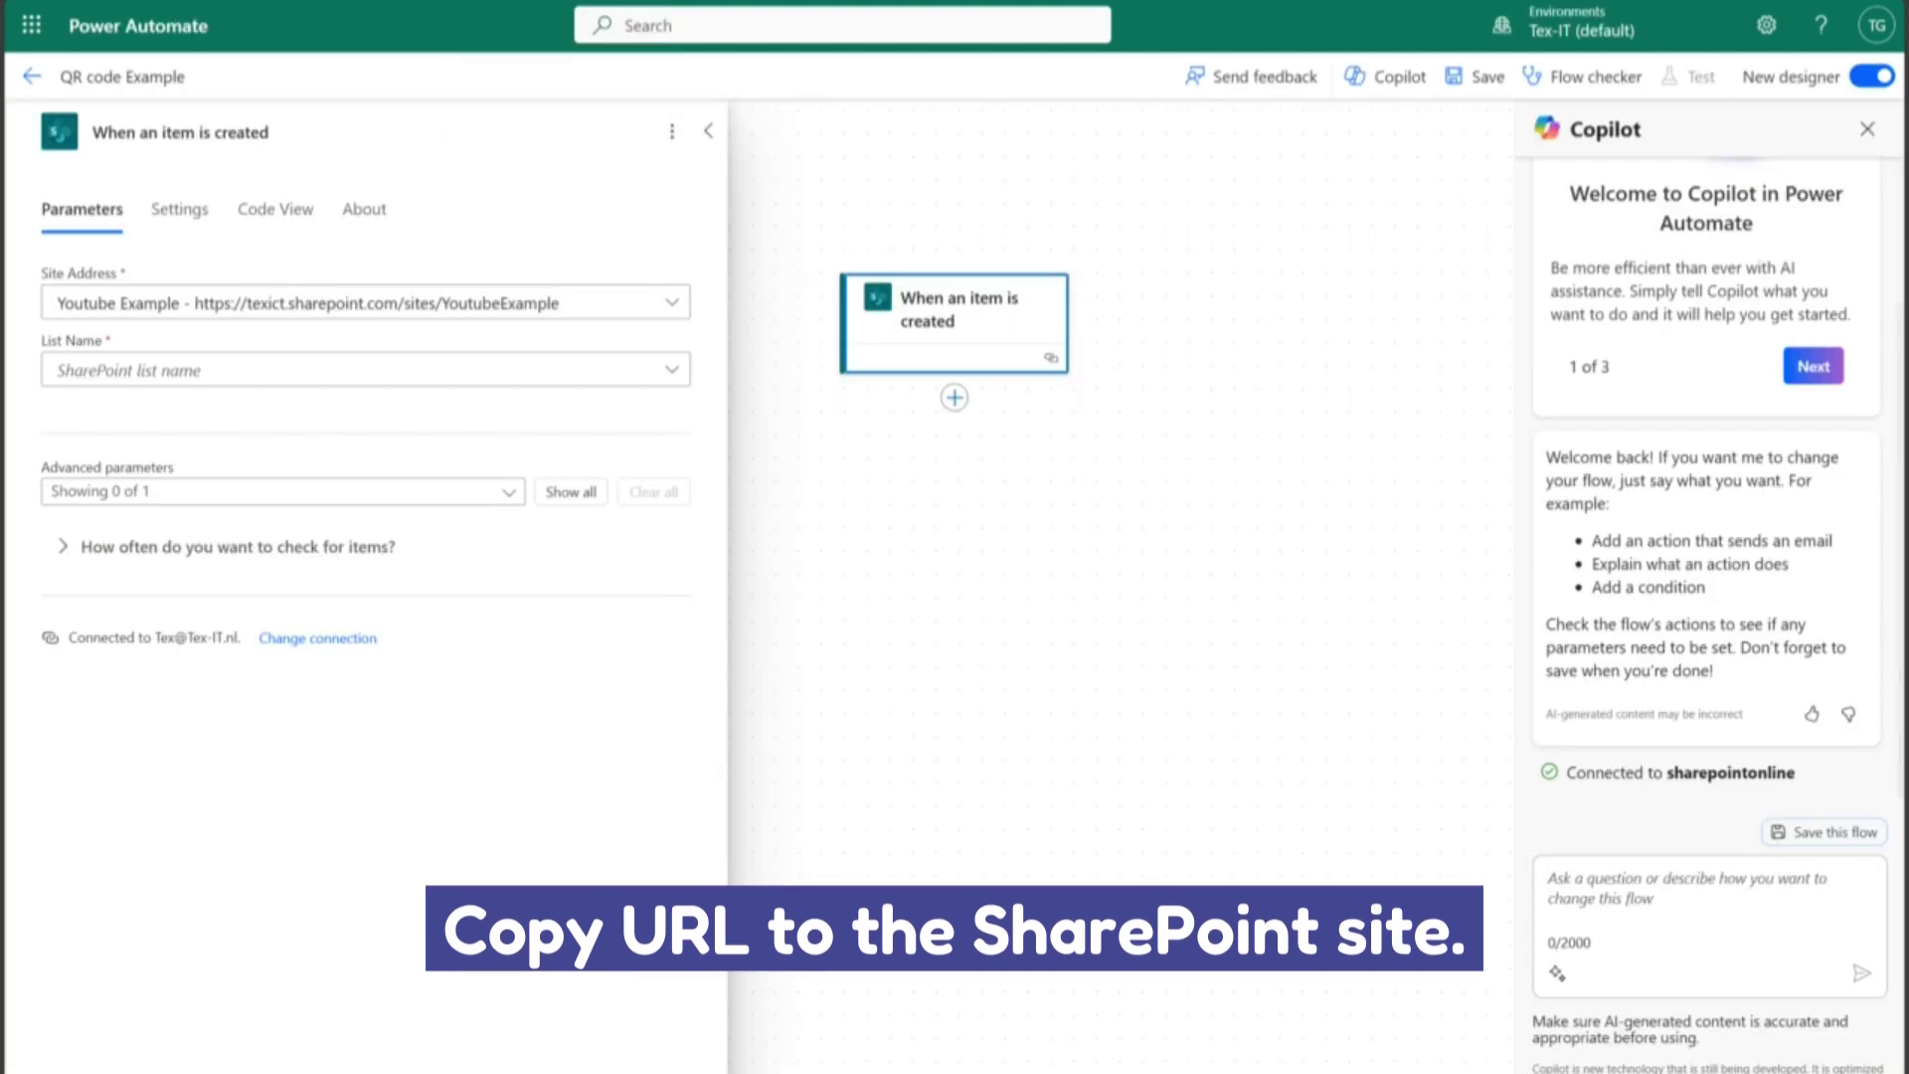
pyautogui.click(438, 379)
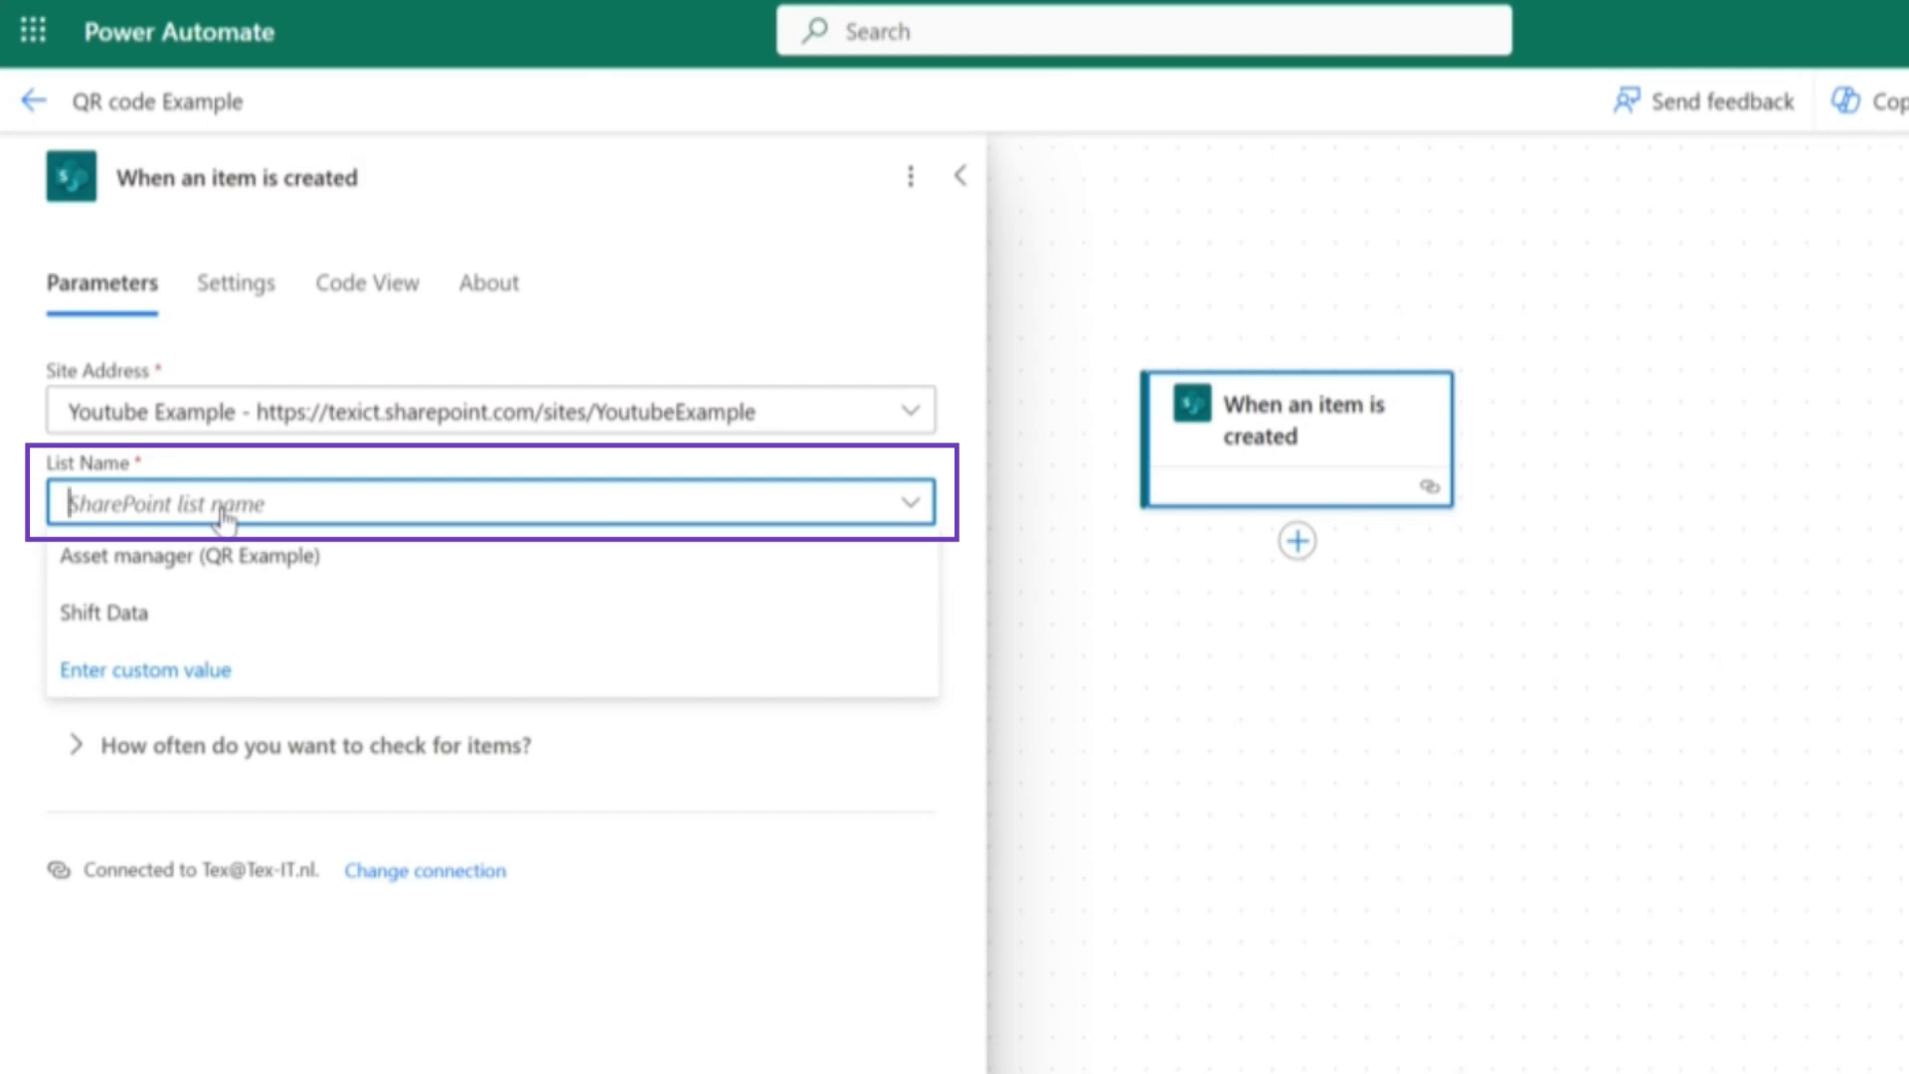
pyautogui.click(306, 567)
pyautogui.click(388, 595)
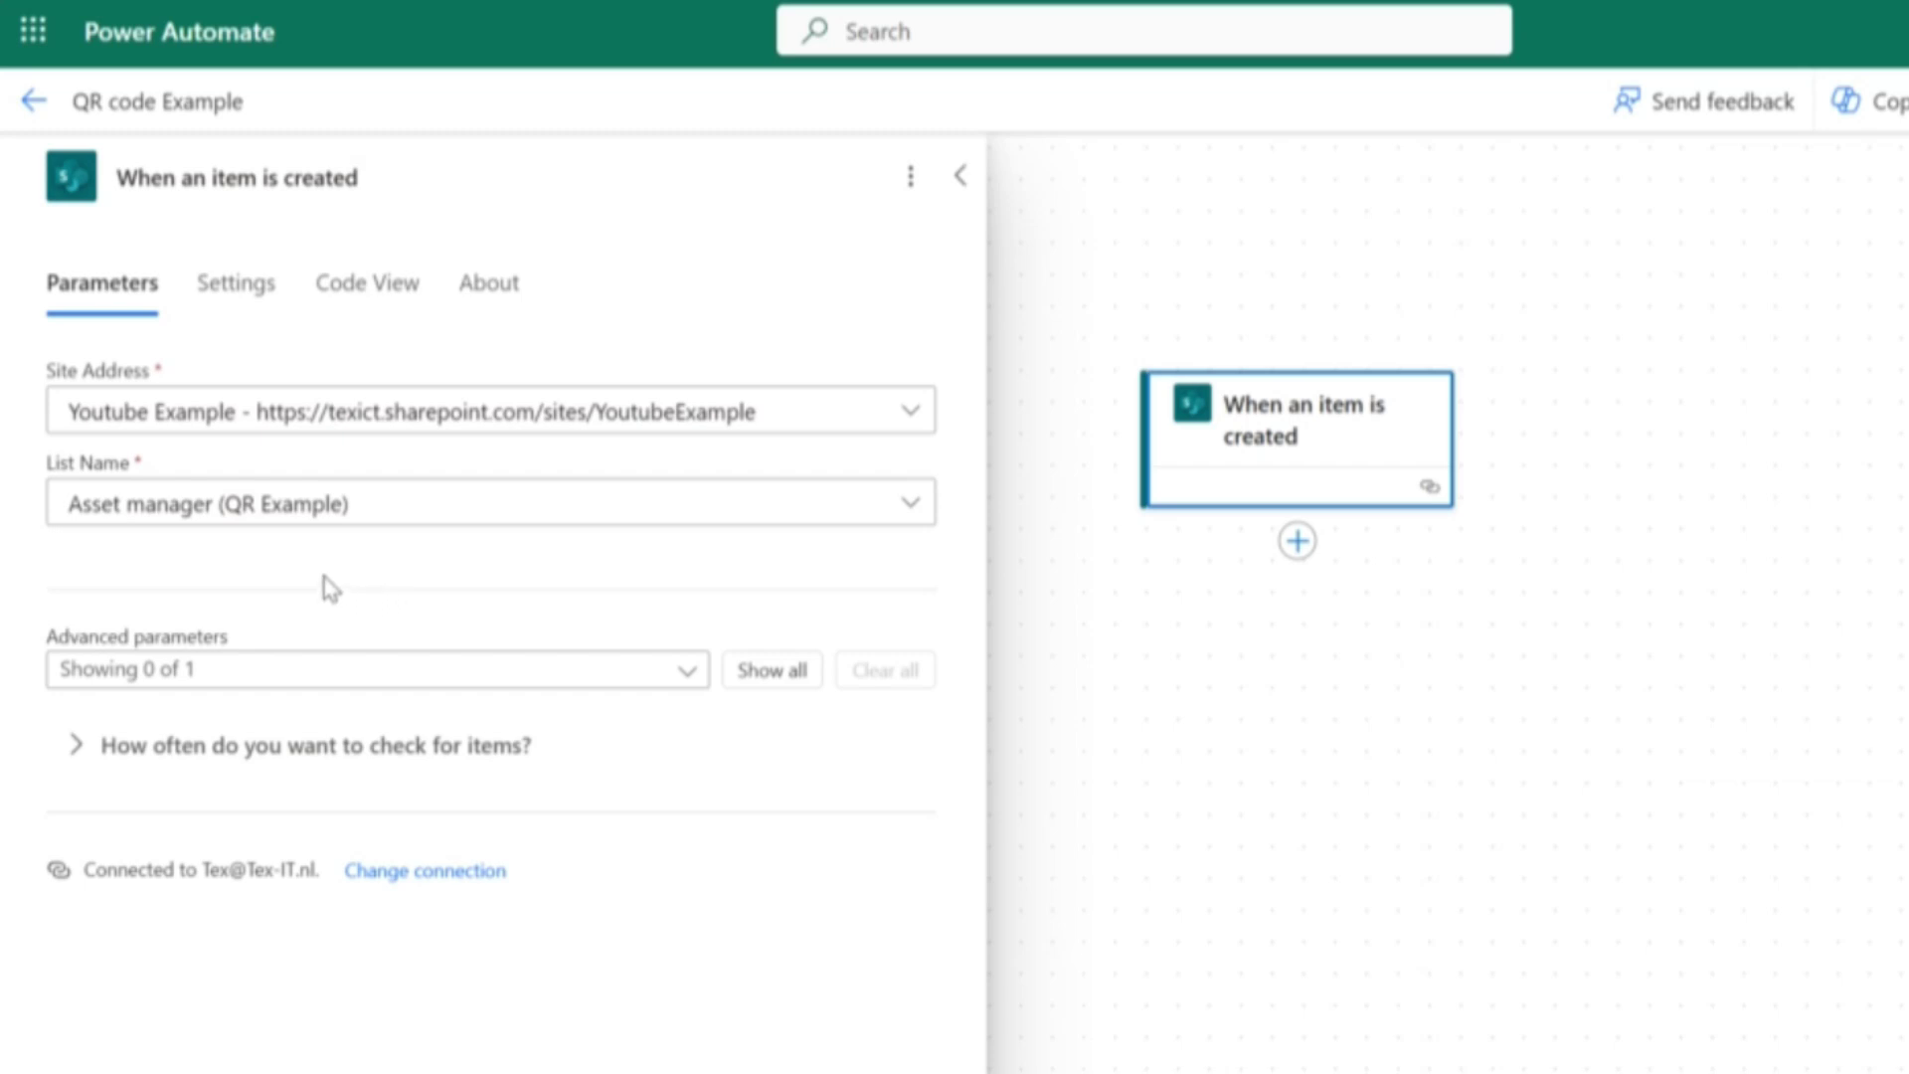
# - Insert a new action below the trigger, searching 'http' to add the HTTP action
pyautogui.click(1298, 541)
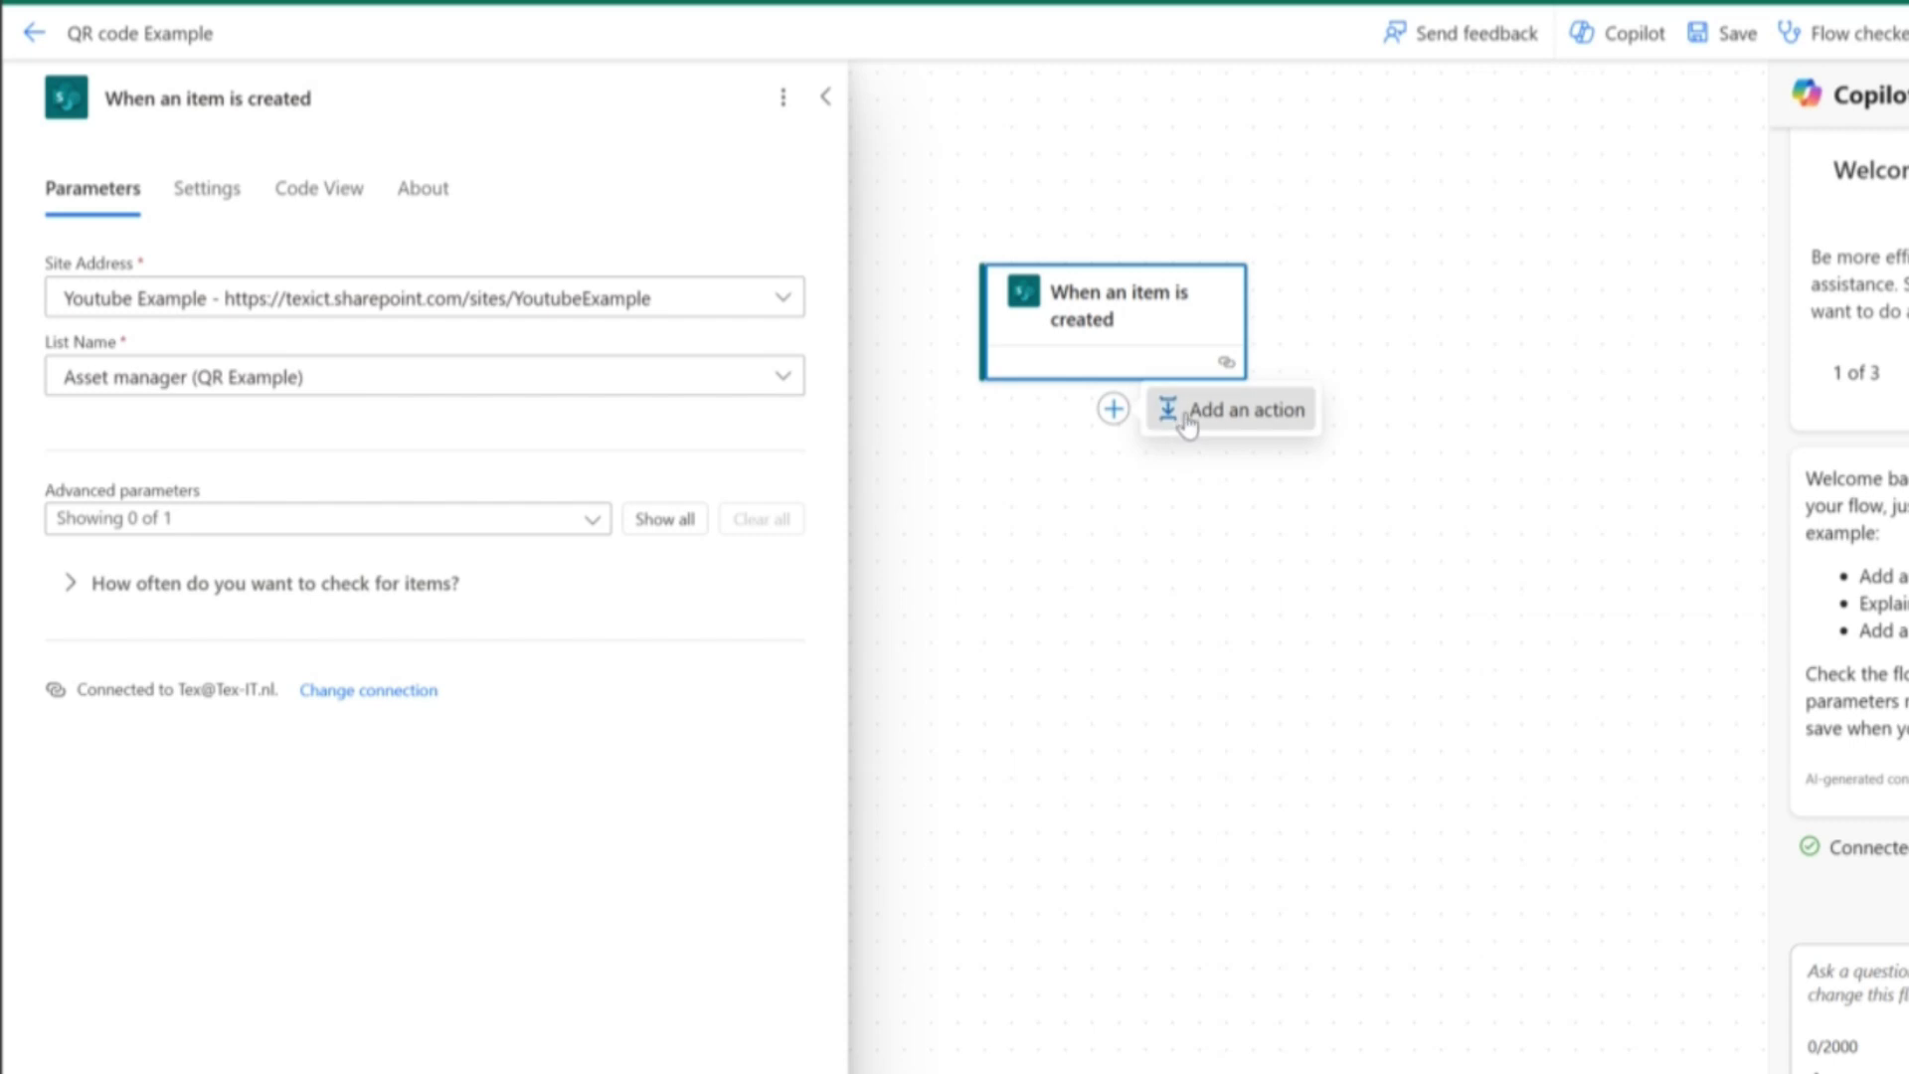
pyautogui.click(1186, 422)
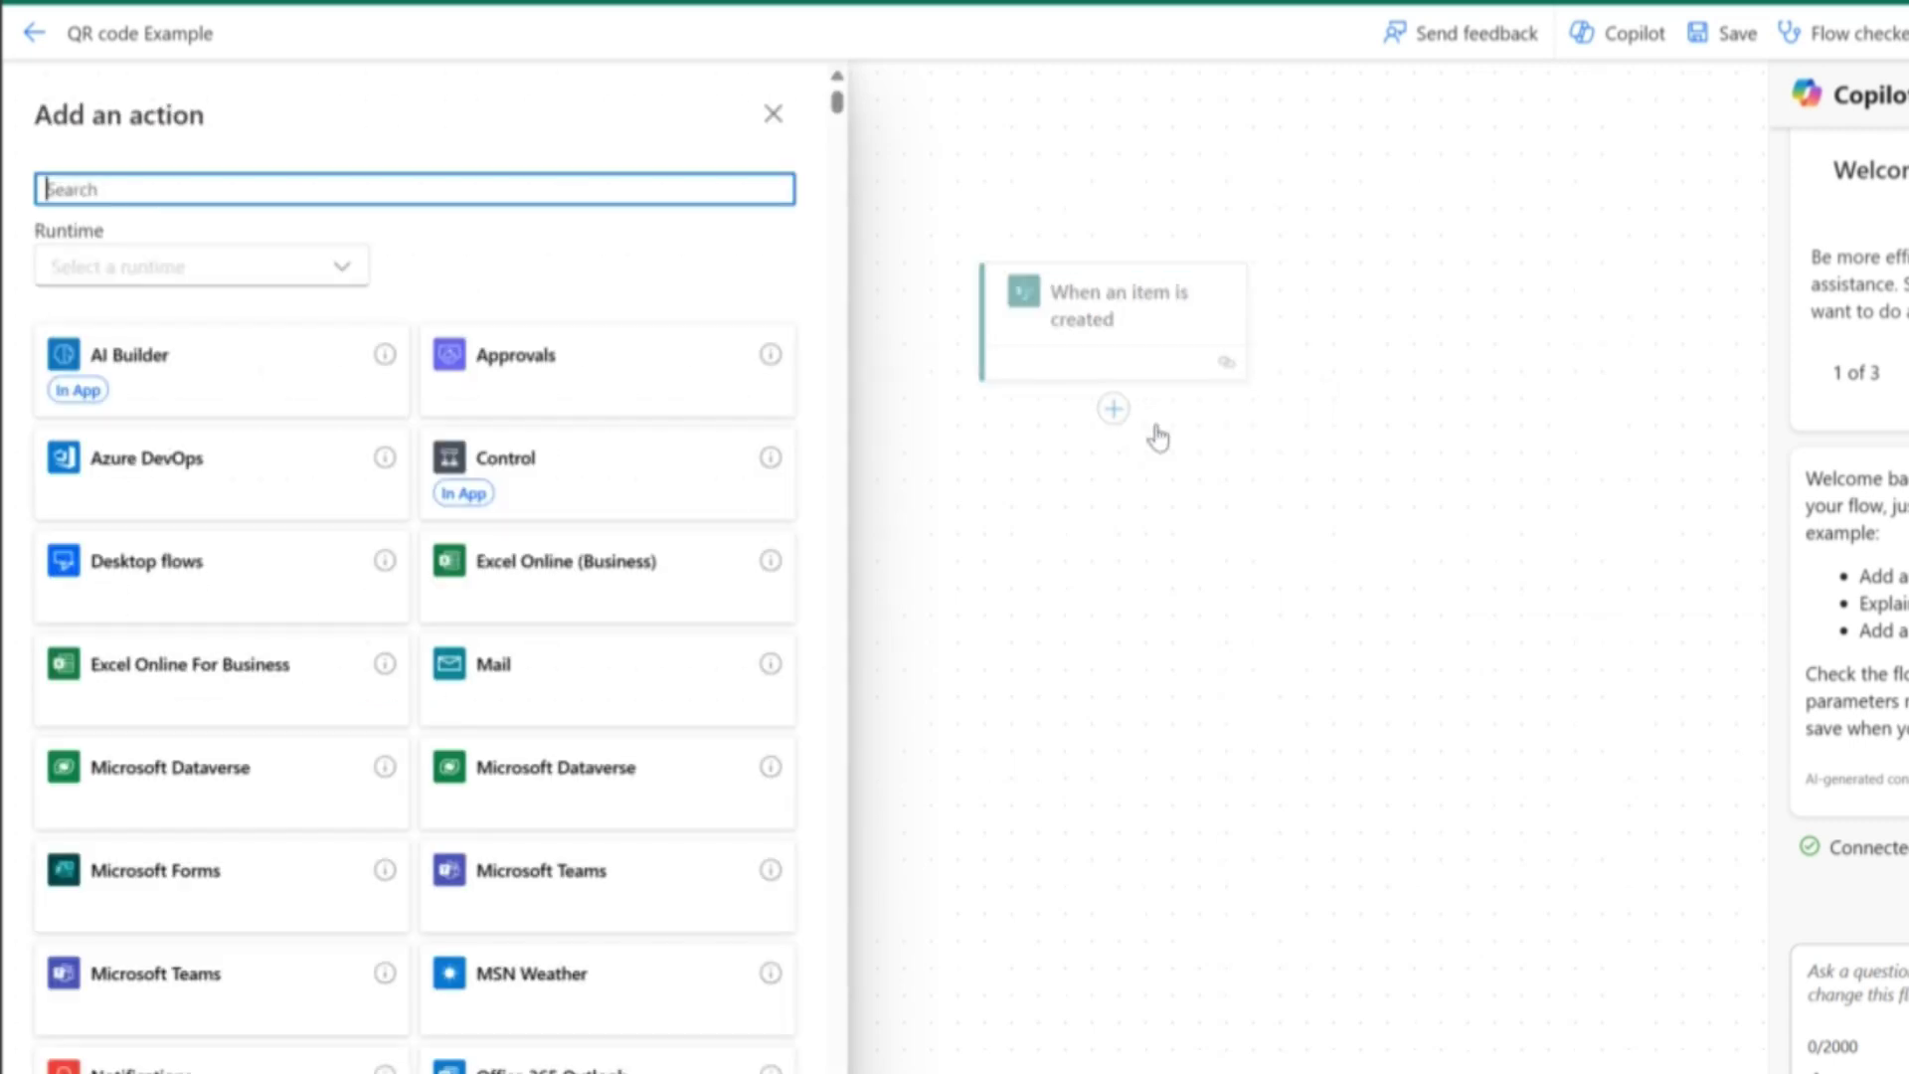
pyautogui.click(249, 194)
pyautogui.write('http')
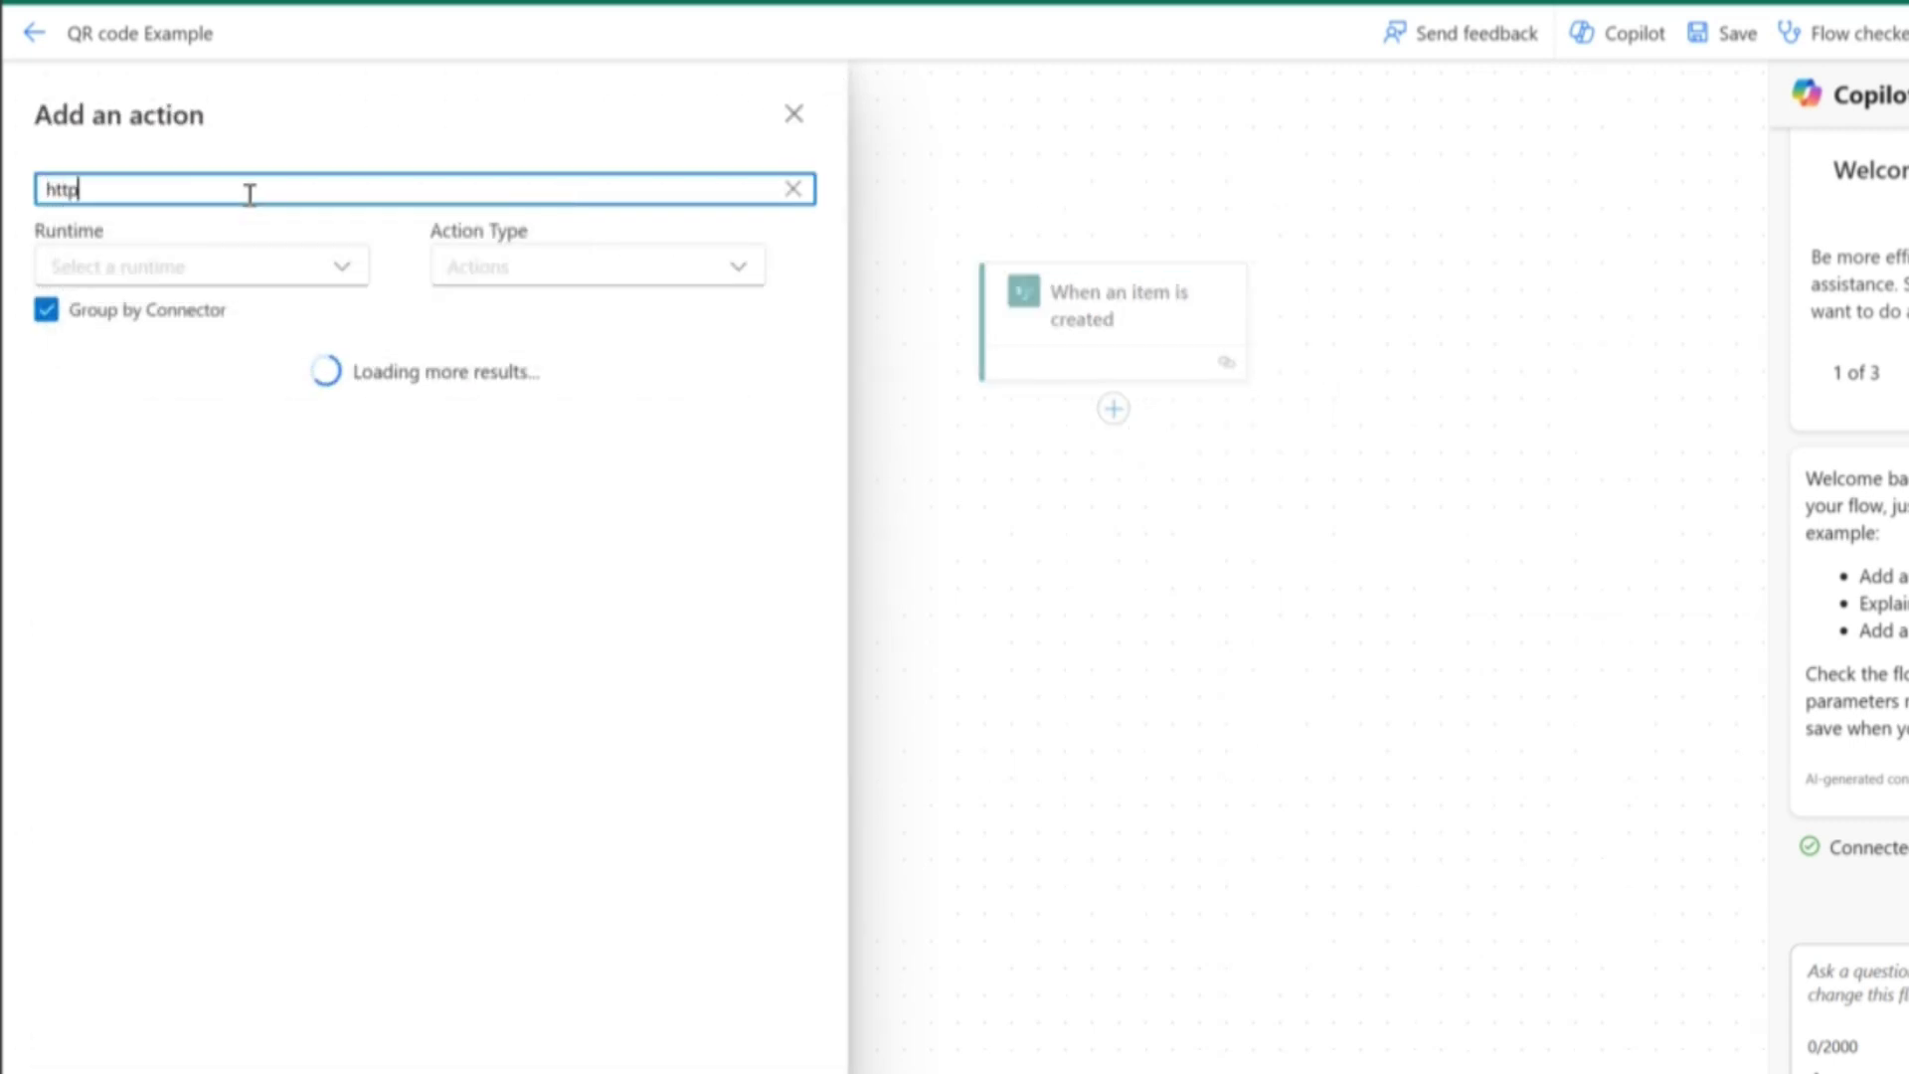
pyautogui.scroll(-5, 298, 820)
pyautogui.click(185, 831)
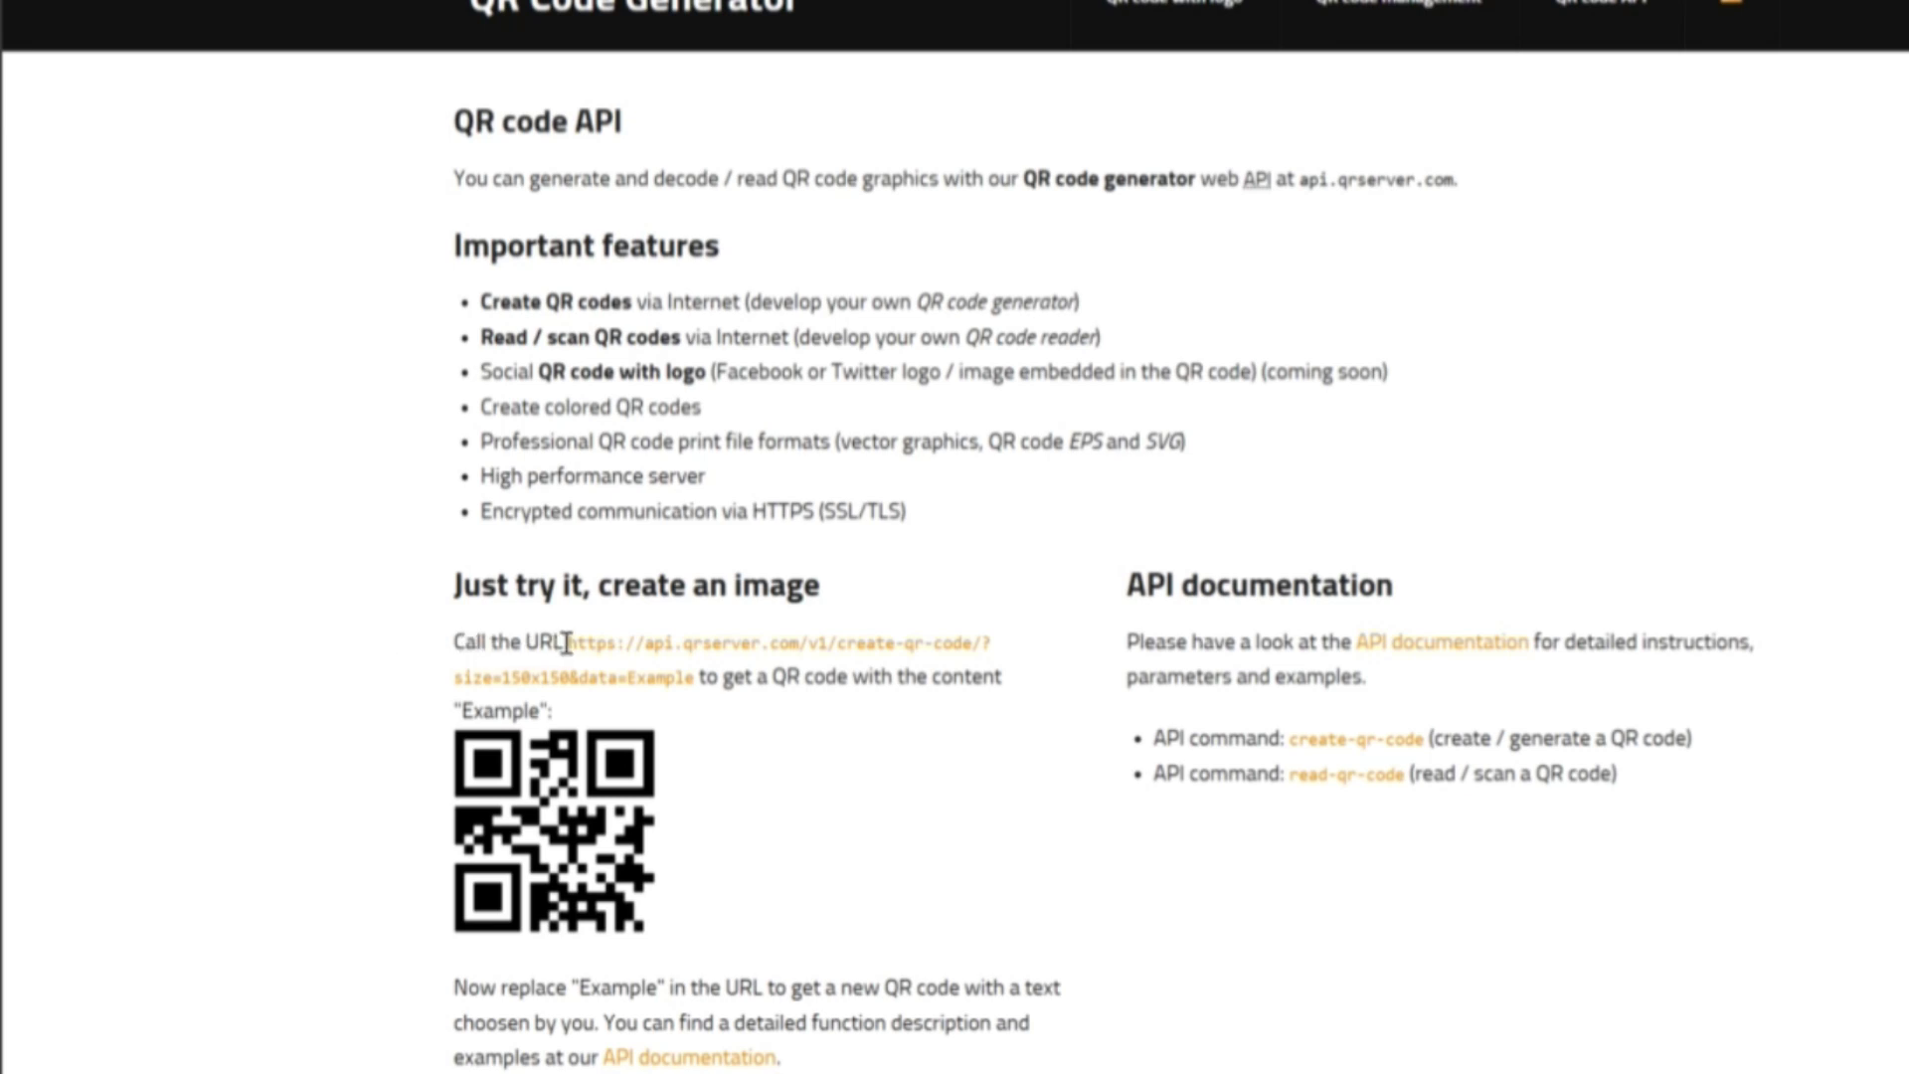
# - Select the goqr.me example create-qr-code API URL up to 'data=' for copying
pyautogui.moveTo(566, 644); pyautogui.dragTo(633, 676)
pyautogui.hotkey('ctrl', 'c')
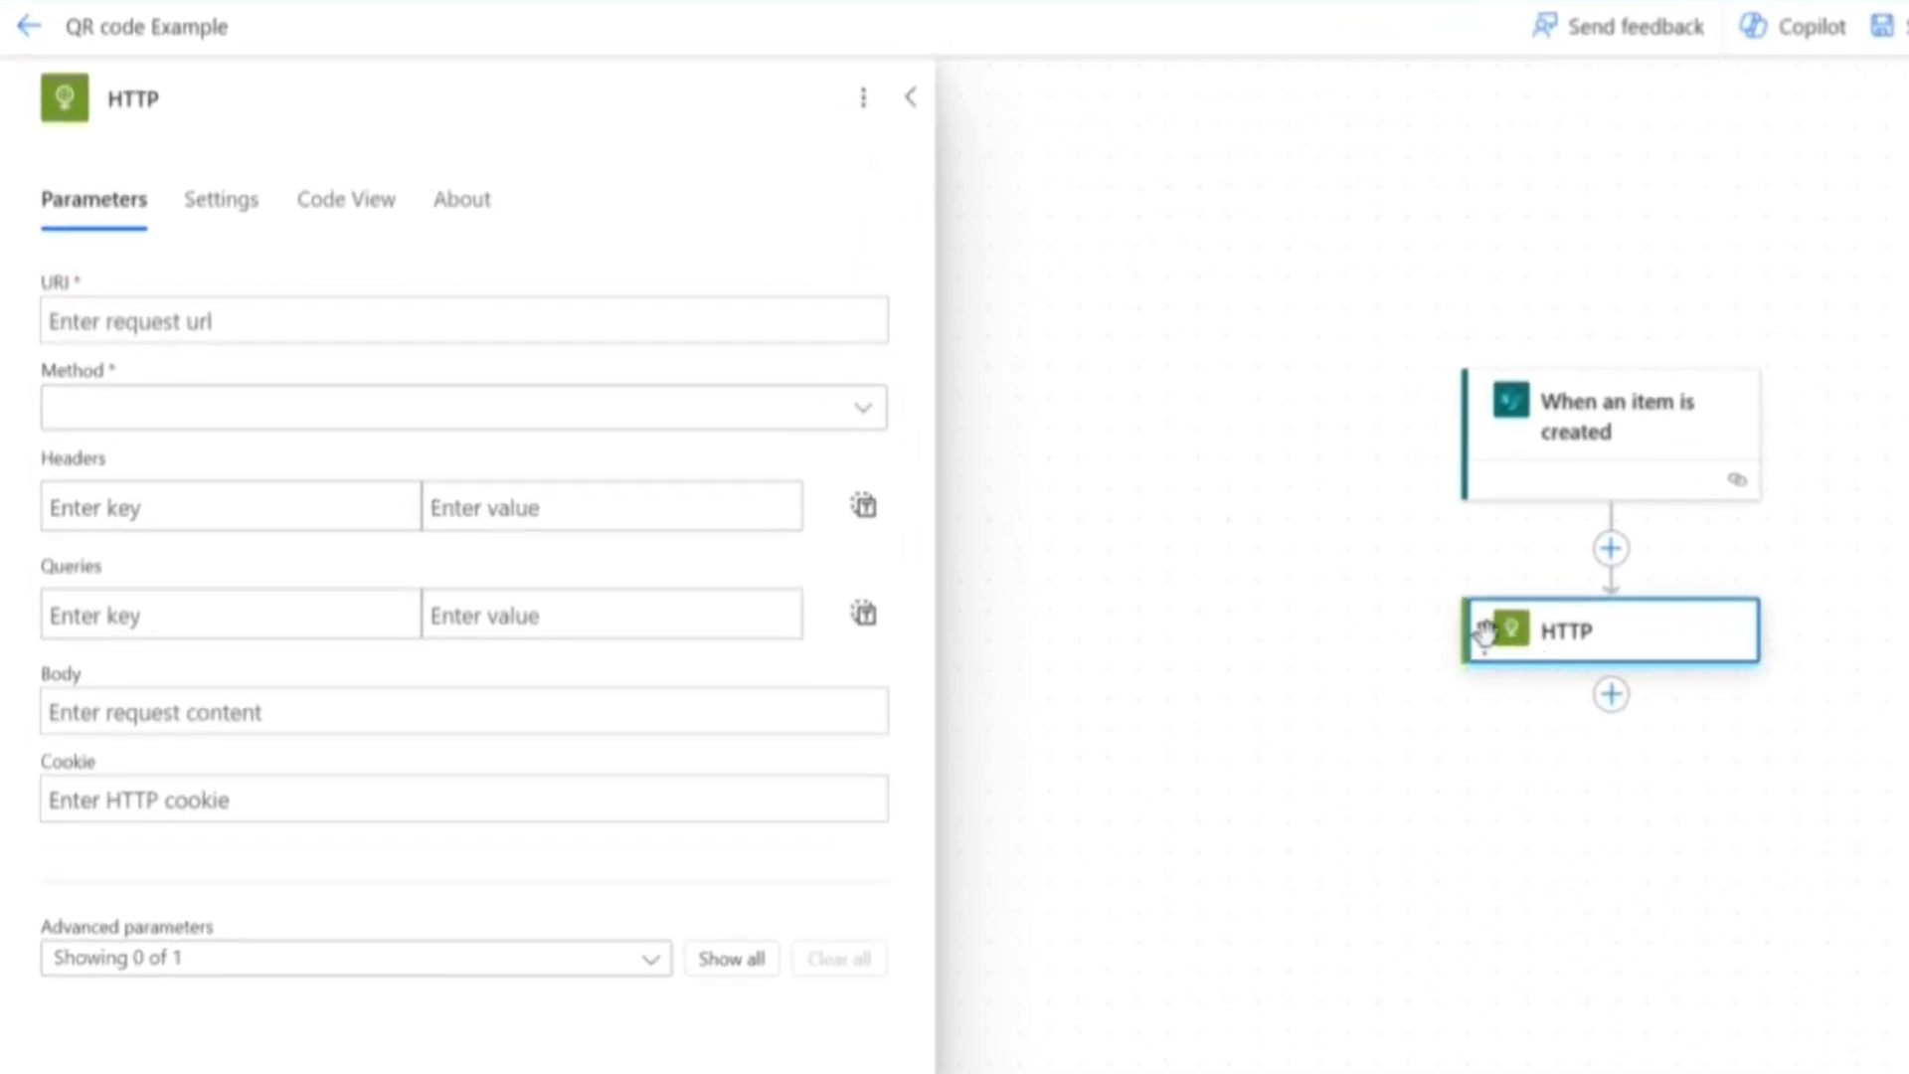
# - Set the HTTP URI to the create-qr-code address followed by Serial number, with Method GET
pyautogui.click(183, 320)
pyautogui.hotkey('ctrl', 'v')
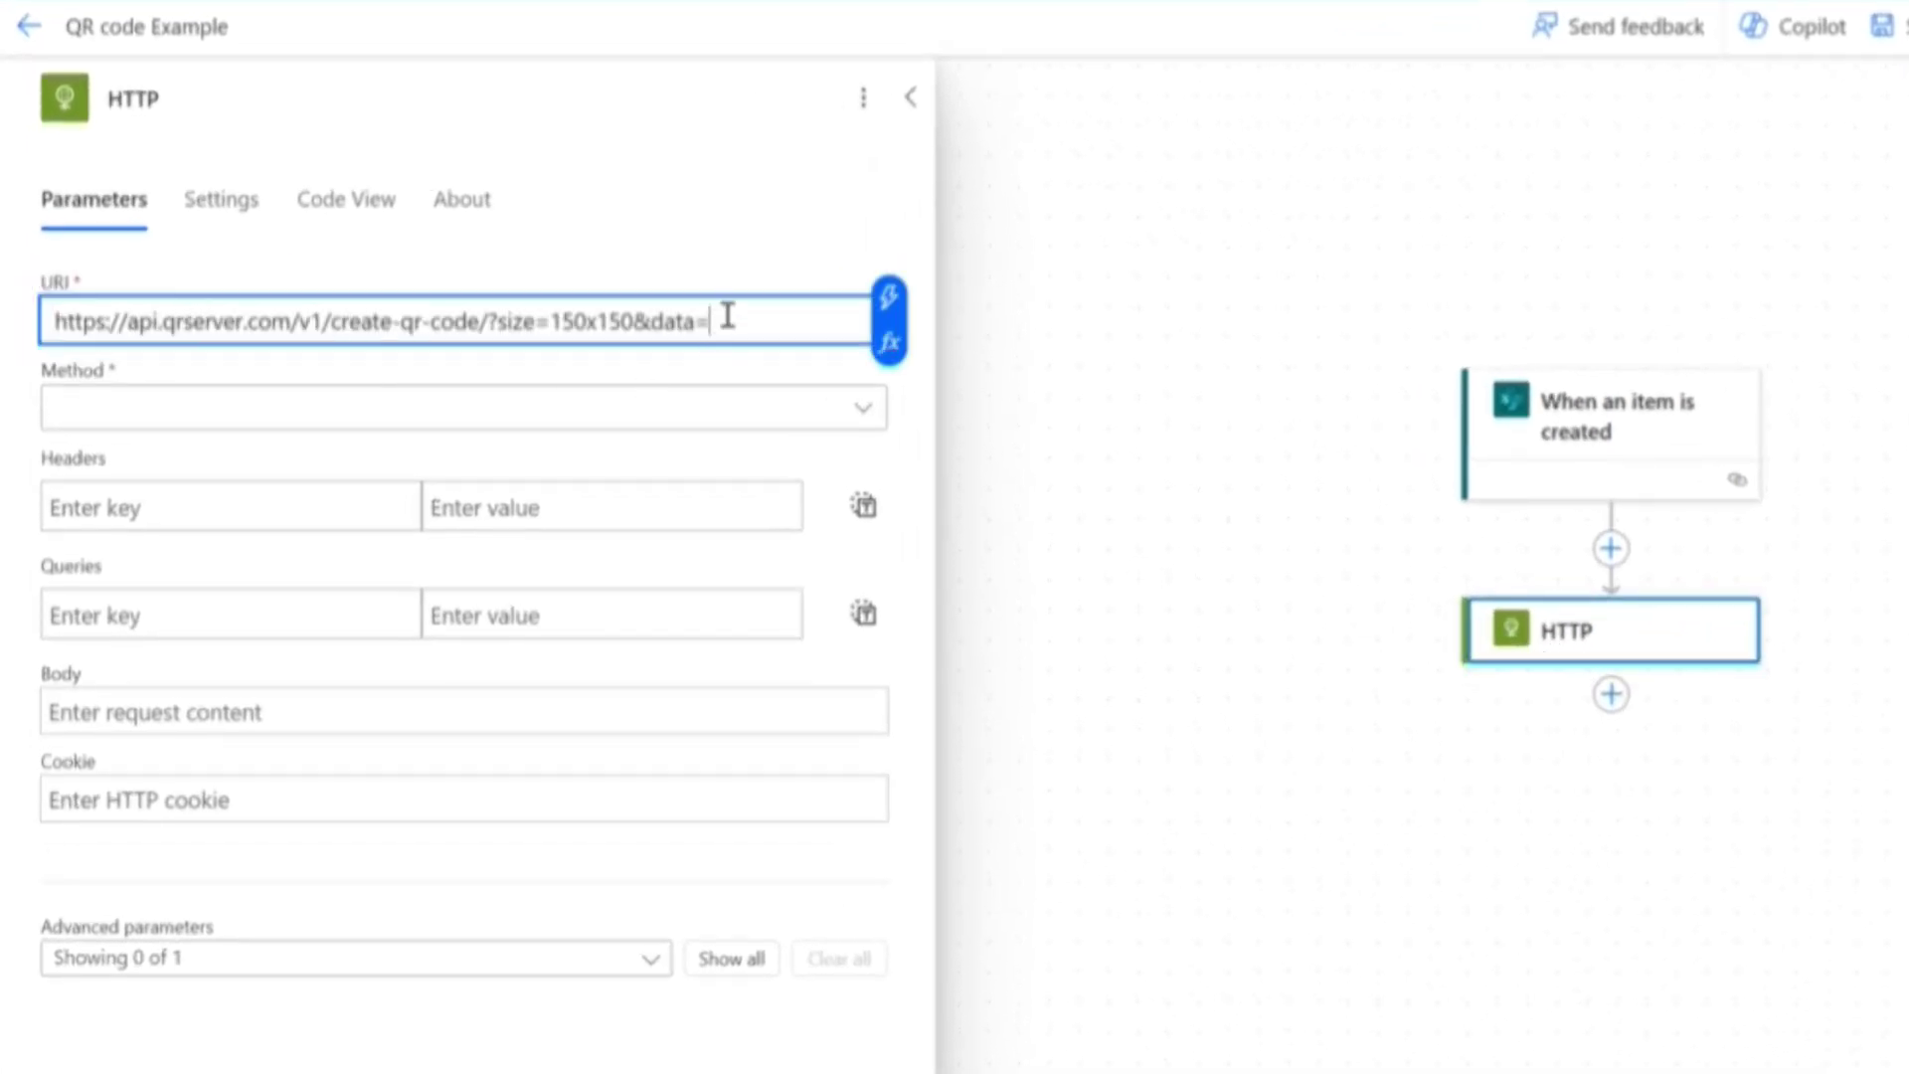
pyautogui.click(888, 296)
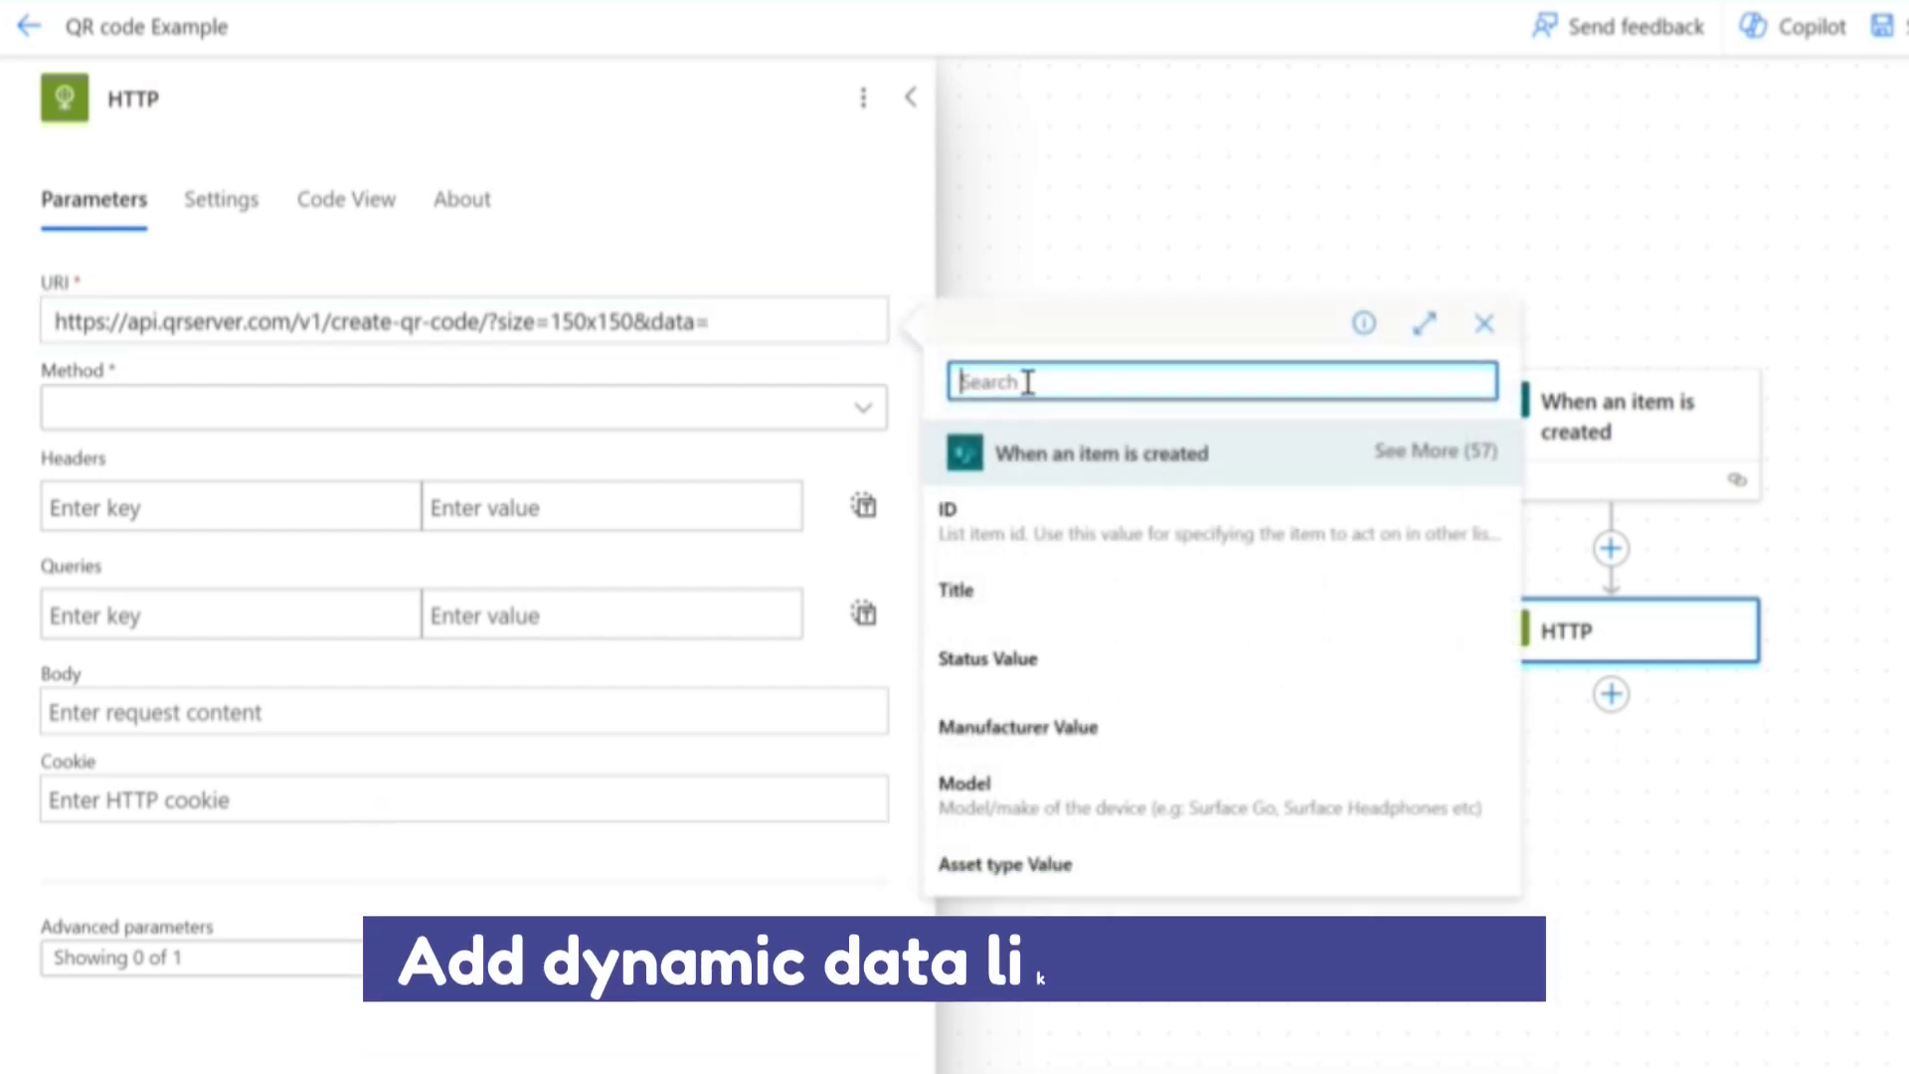
pyautogui.write('ser')
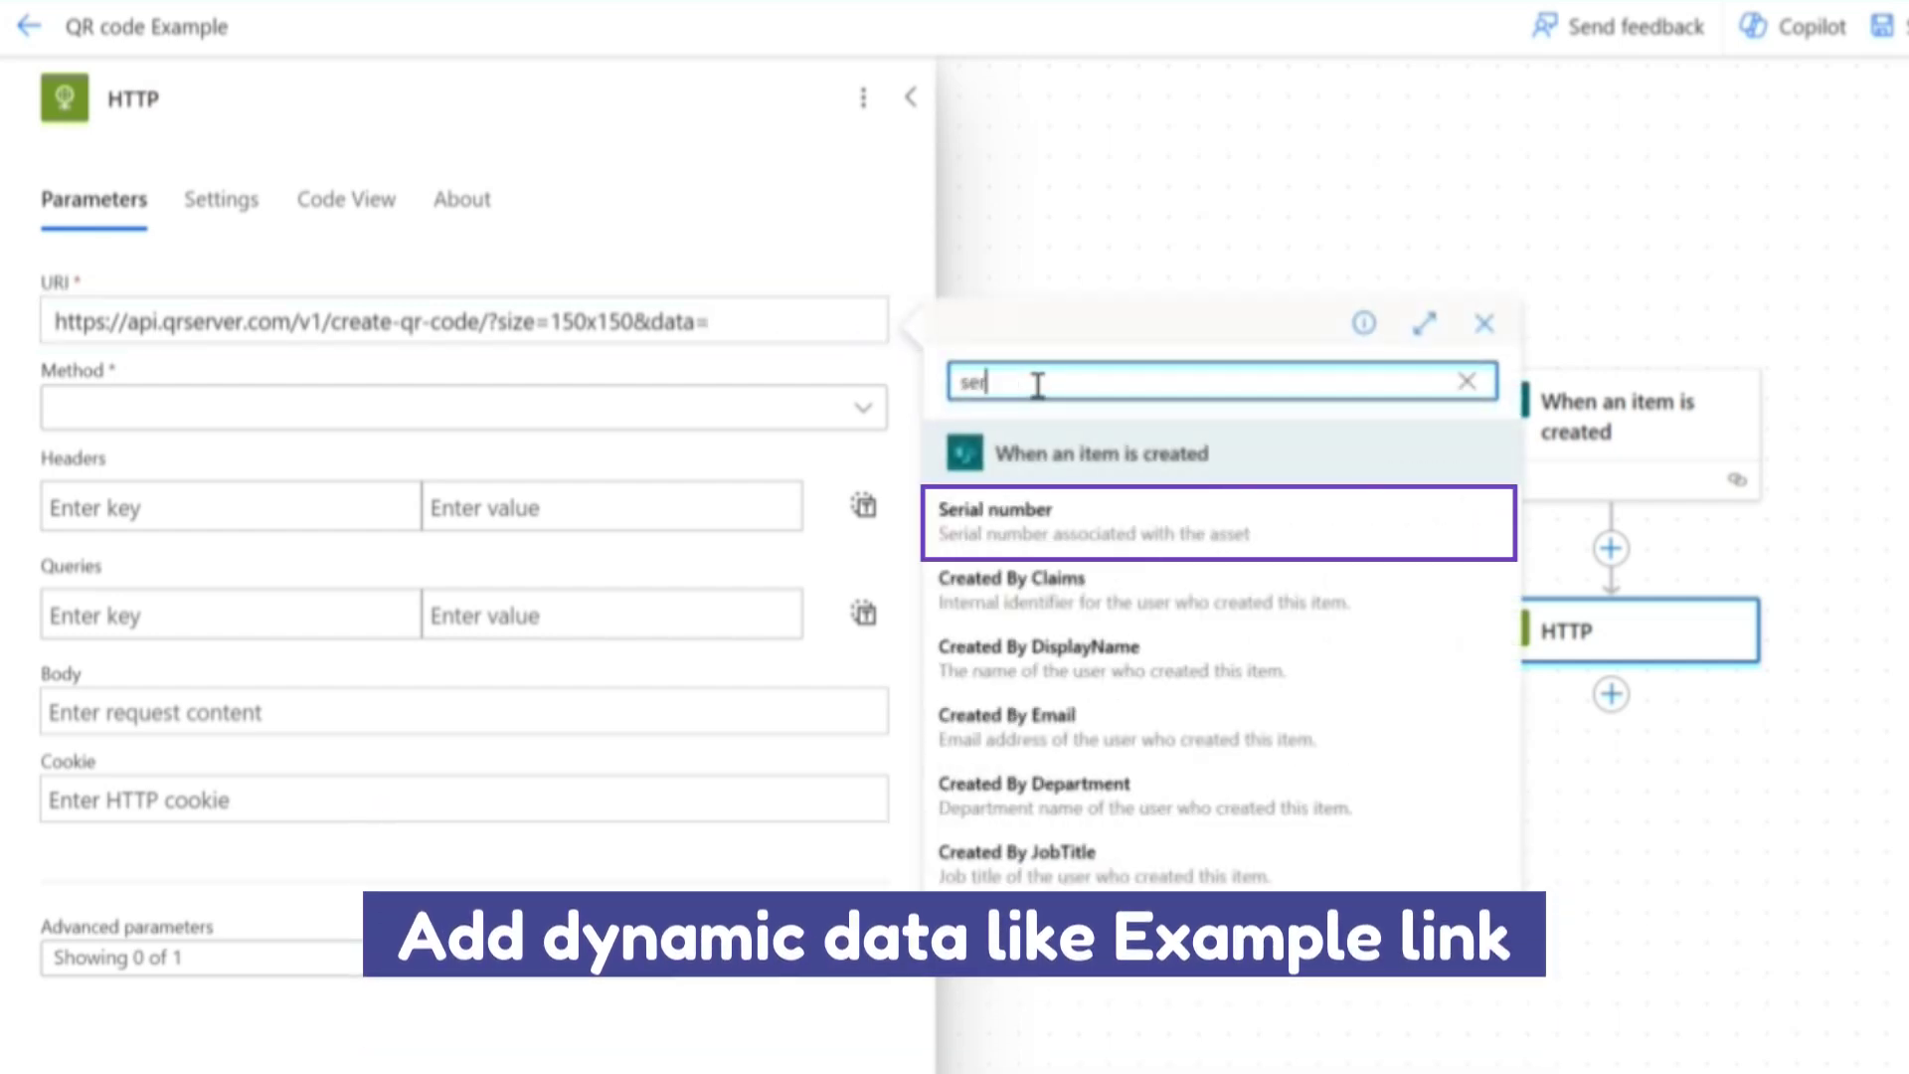
pyautogui.click(1039, 522)
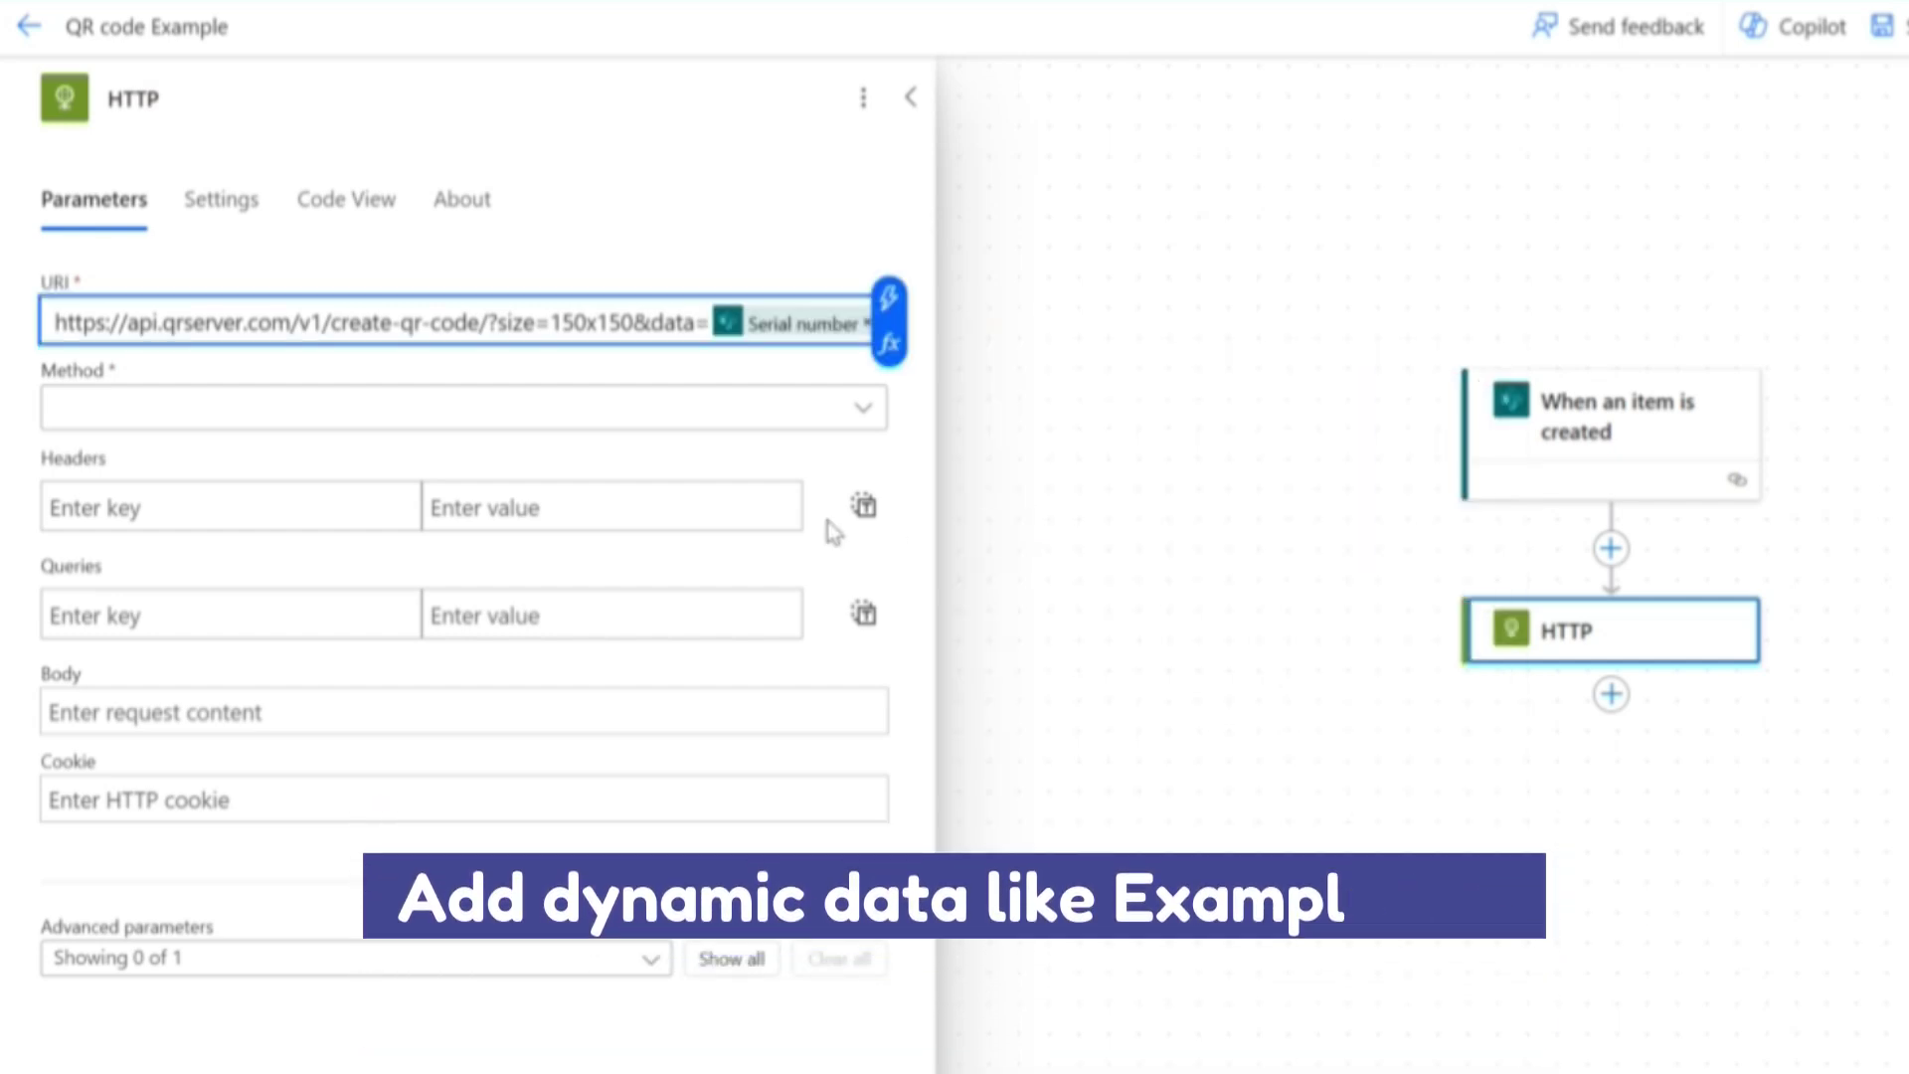
pyautogui.click(702, 383)
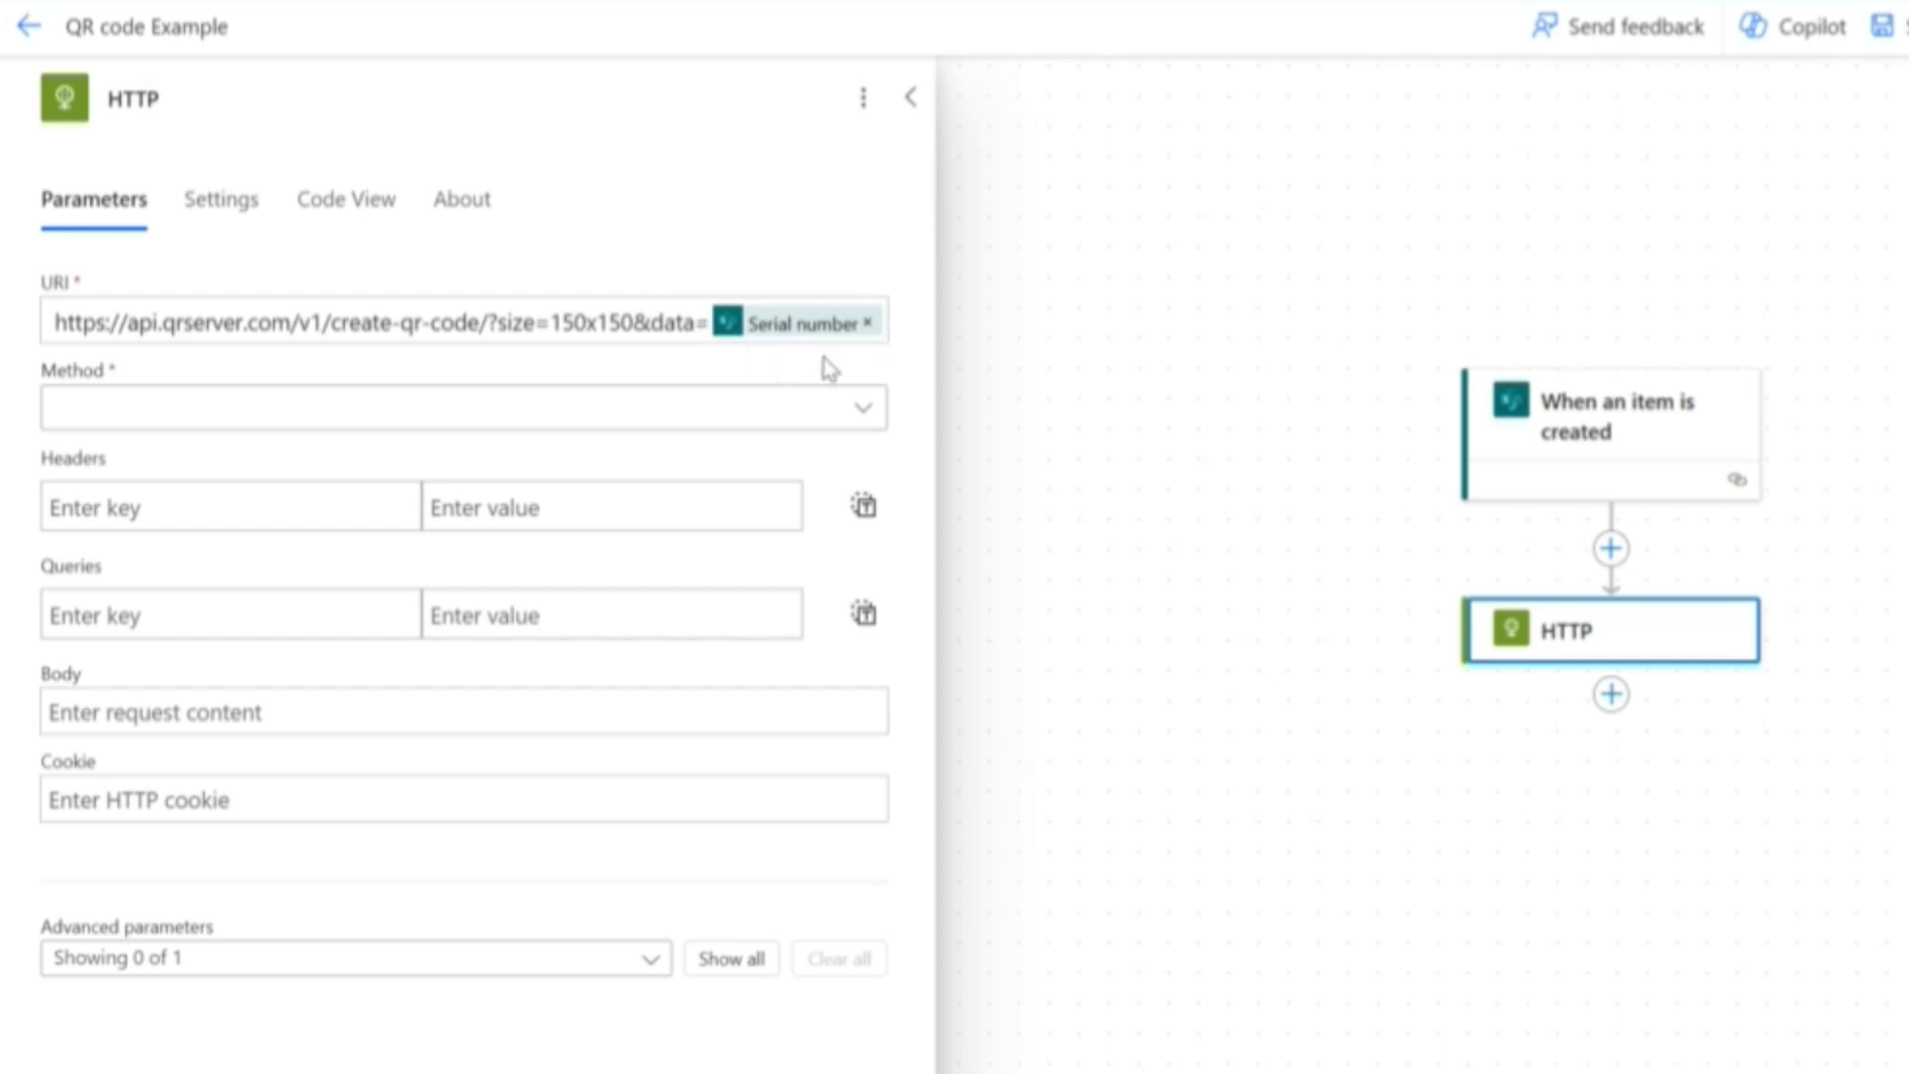
pyautogui.click(310, 425)
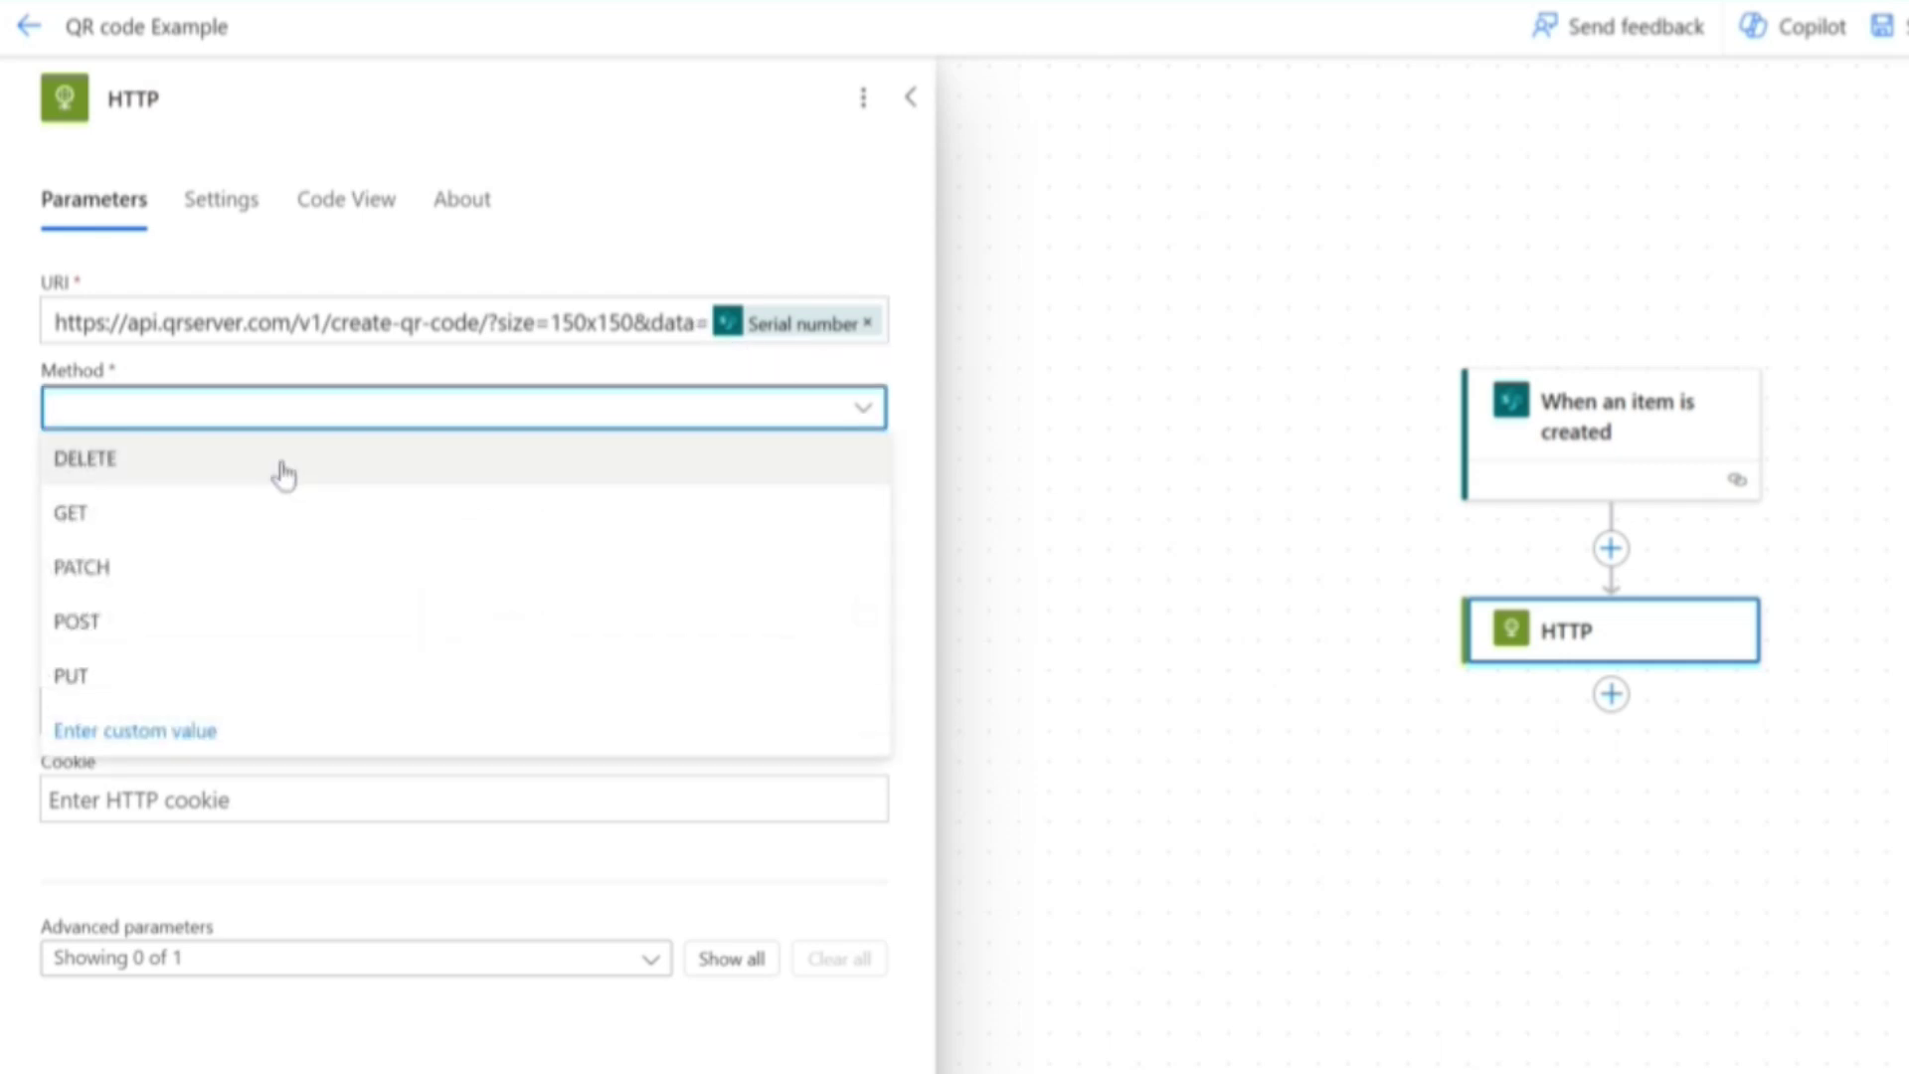
pyautogui.click(272, 513)
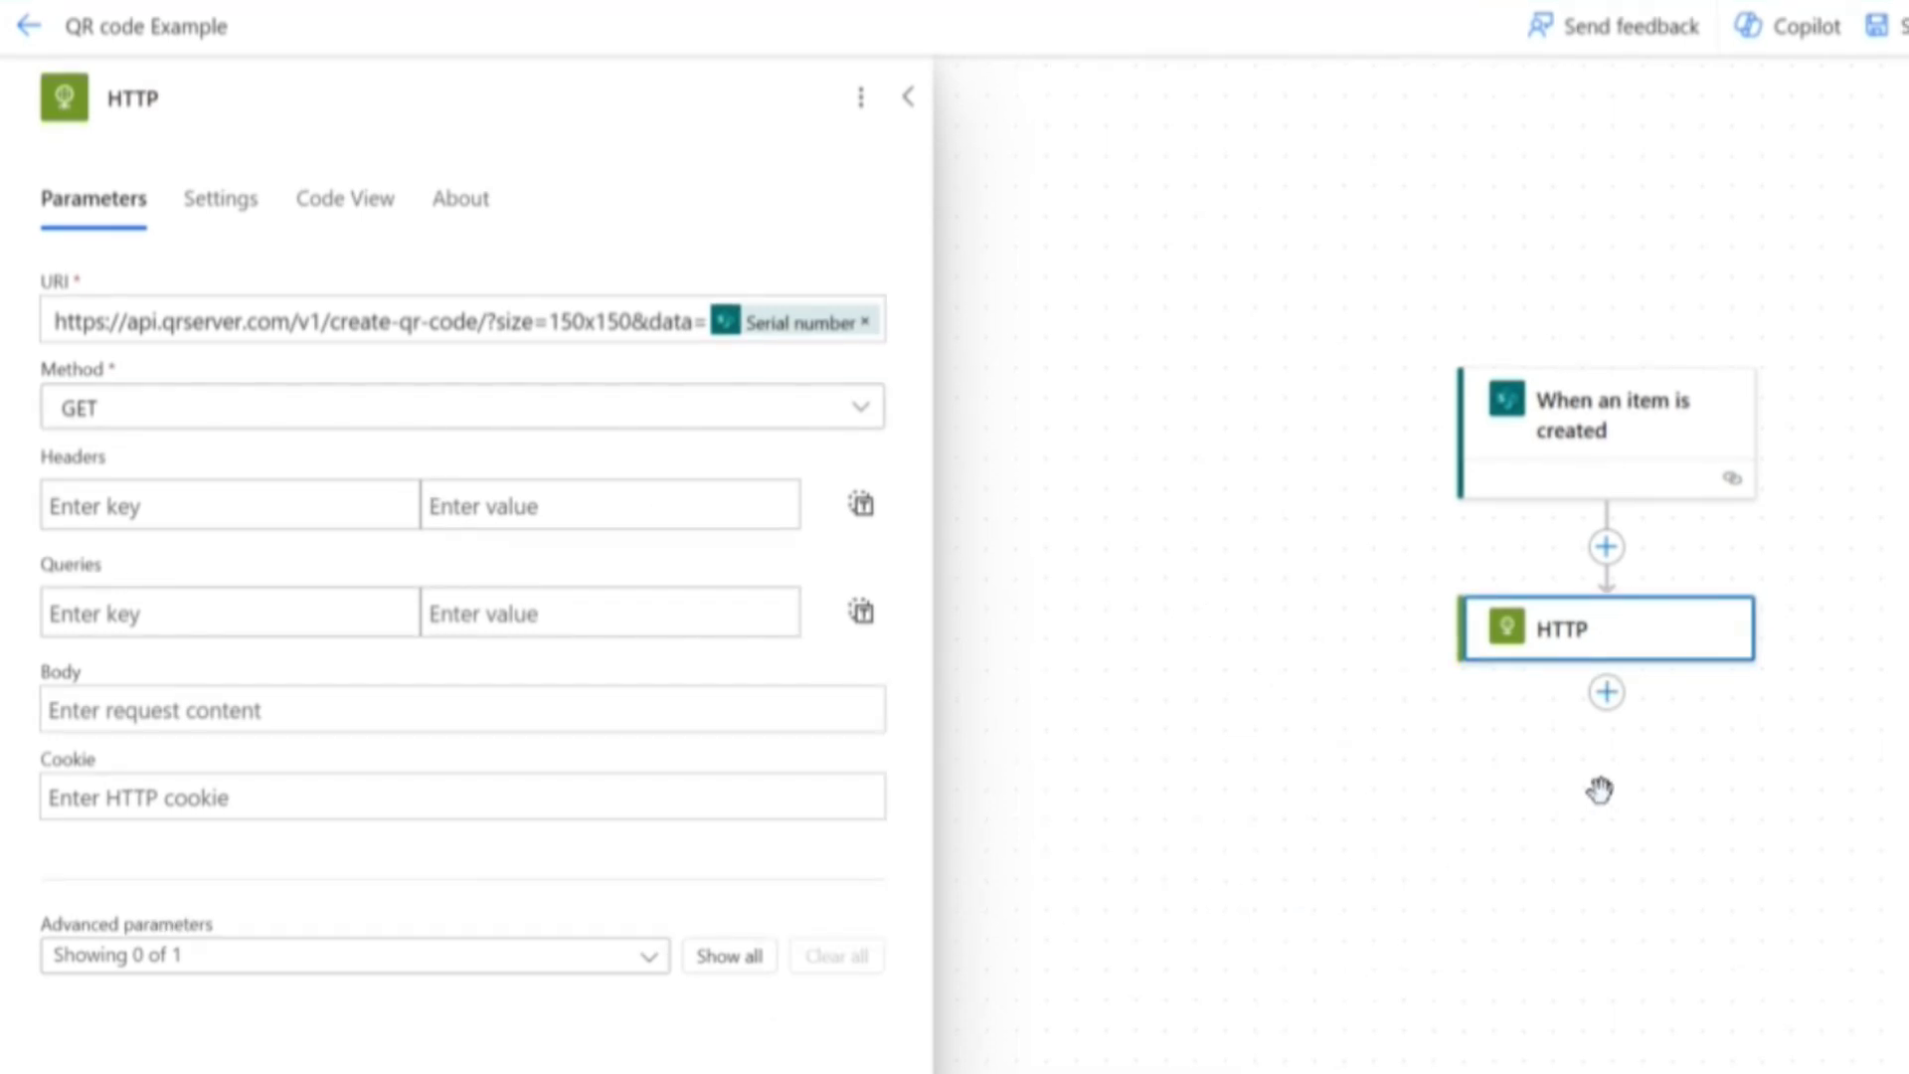
# - Insert SharePoint's Add attachment action below the HTTP step, found by searching 'add attach'
pyautogui.click(1608, 696)
pyautogui.click(1678, 706)
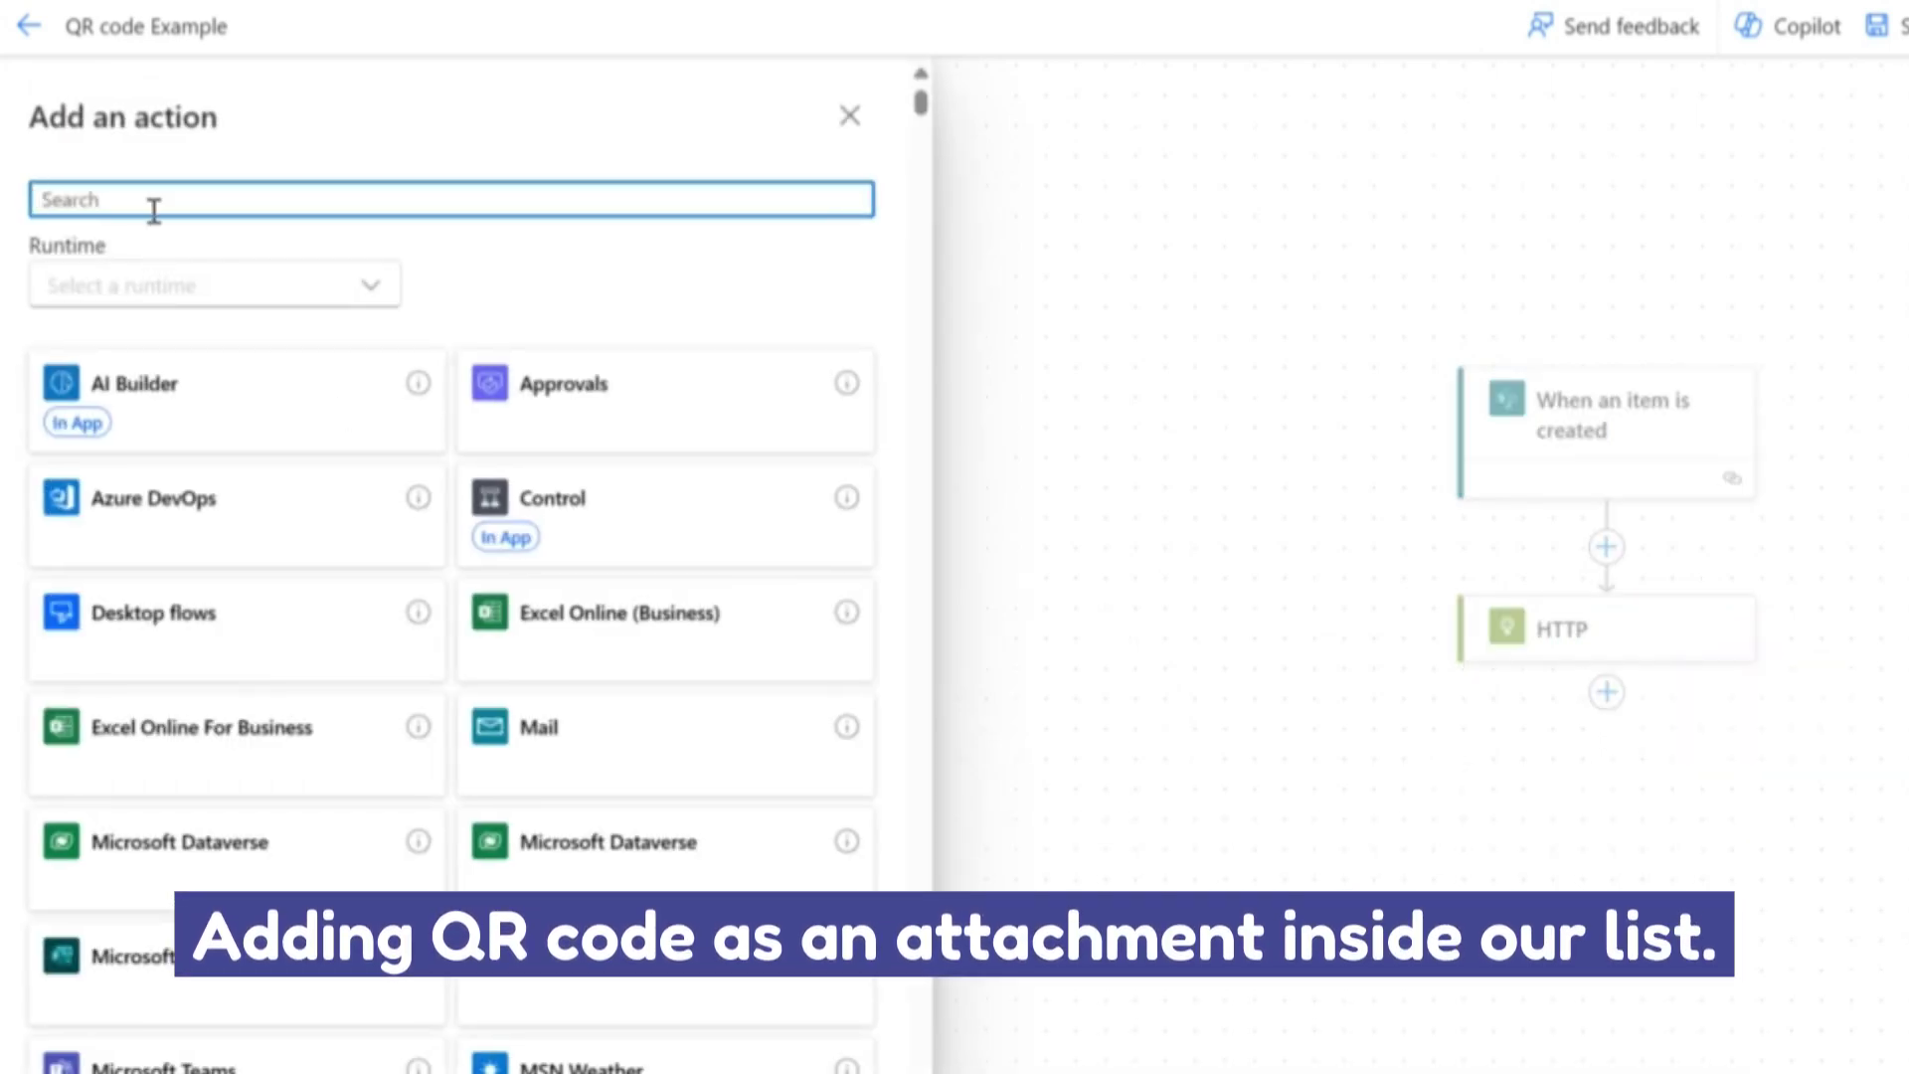
pyautogui.write('add at')
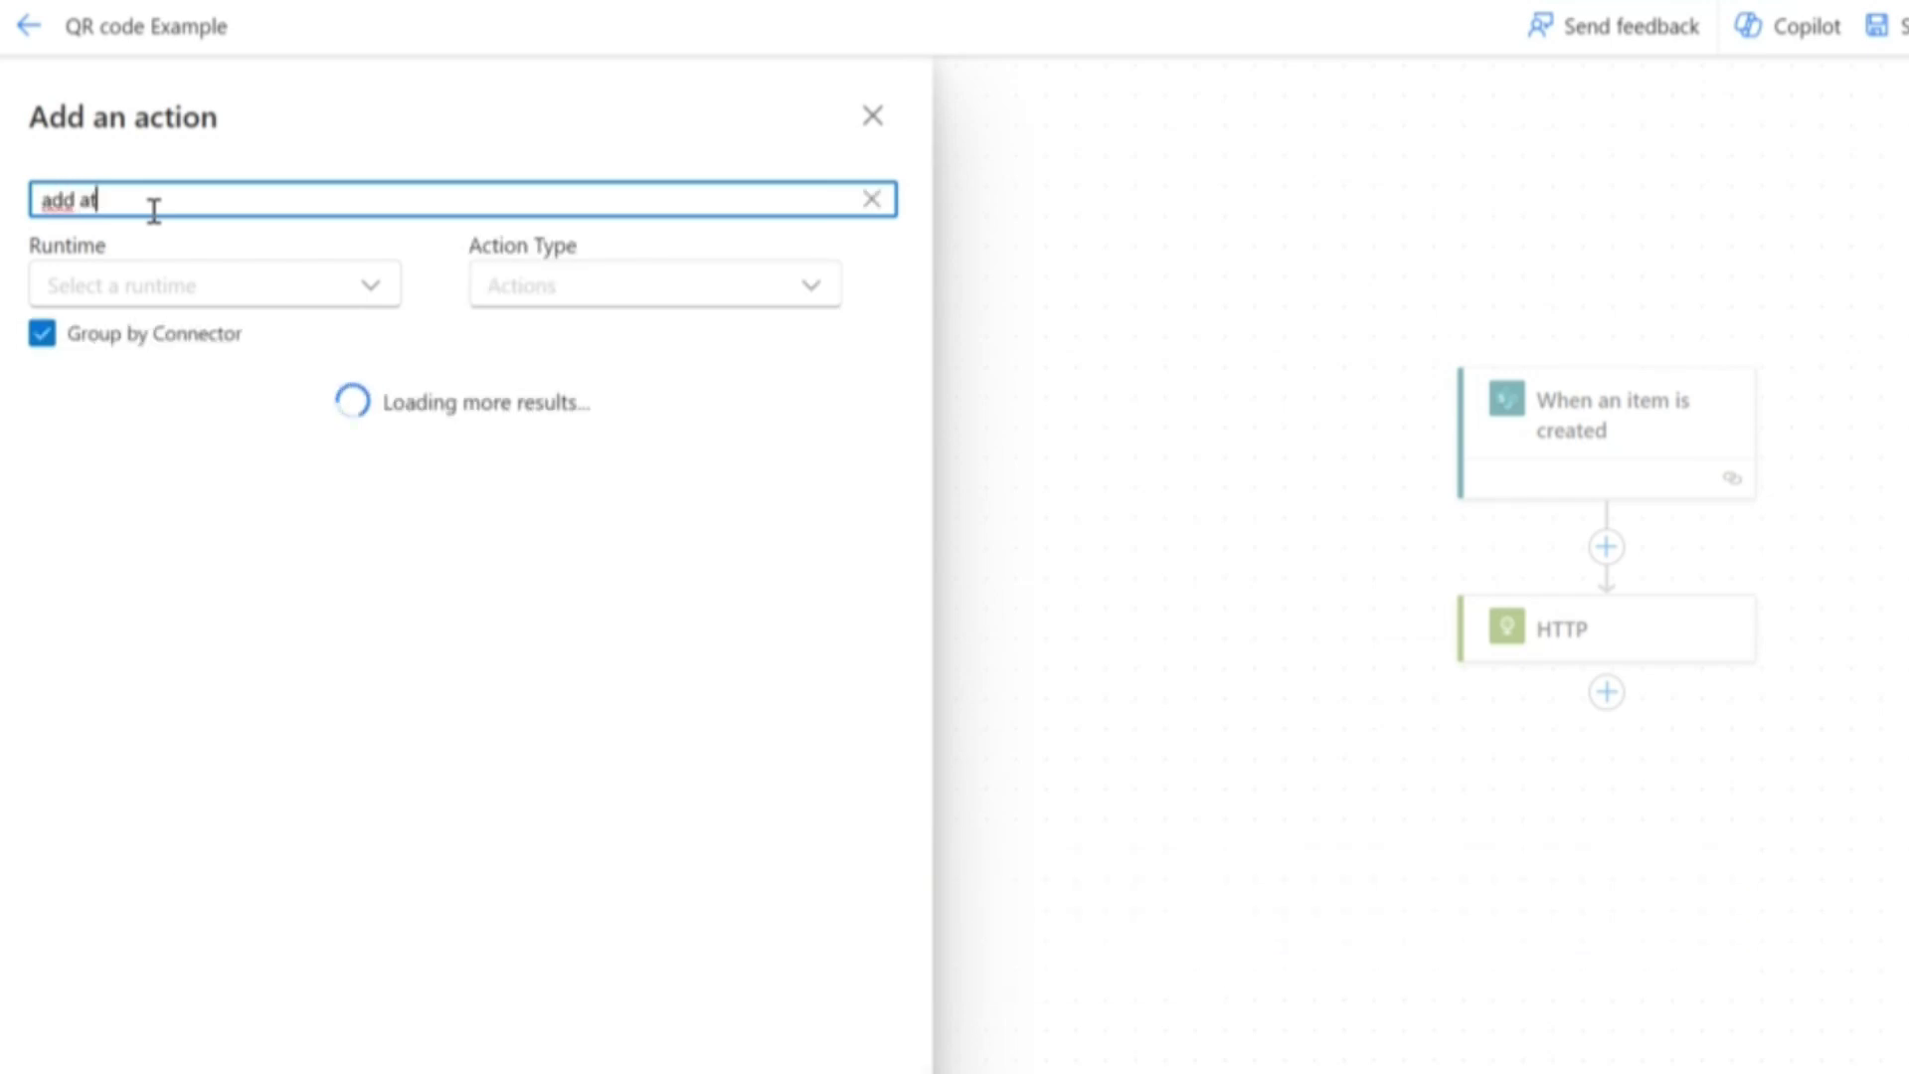
pyautogui.write('tach')
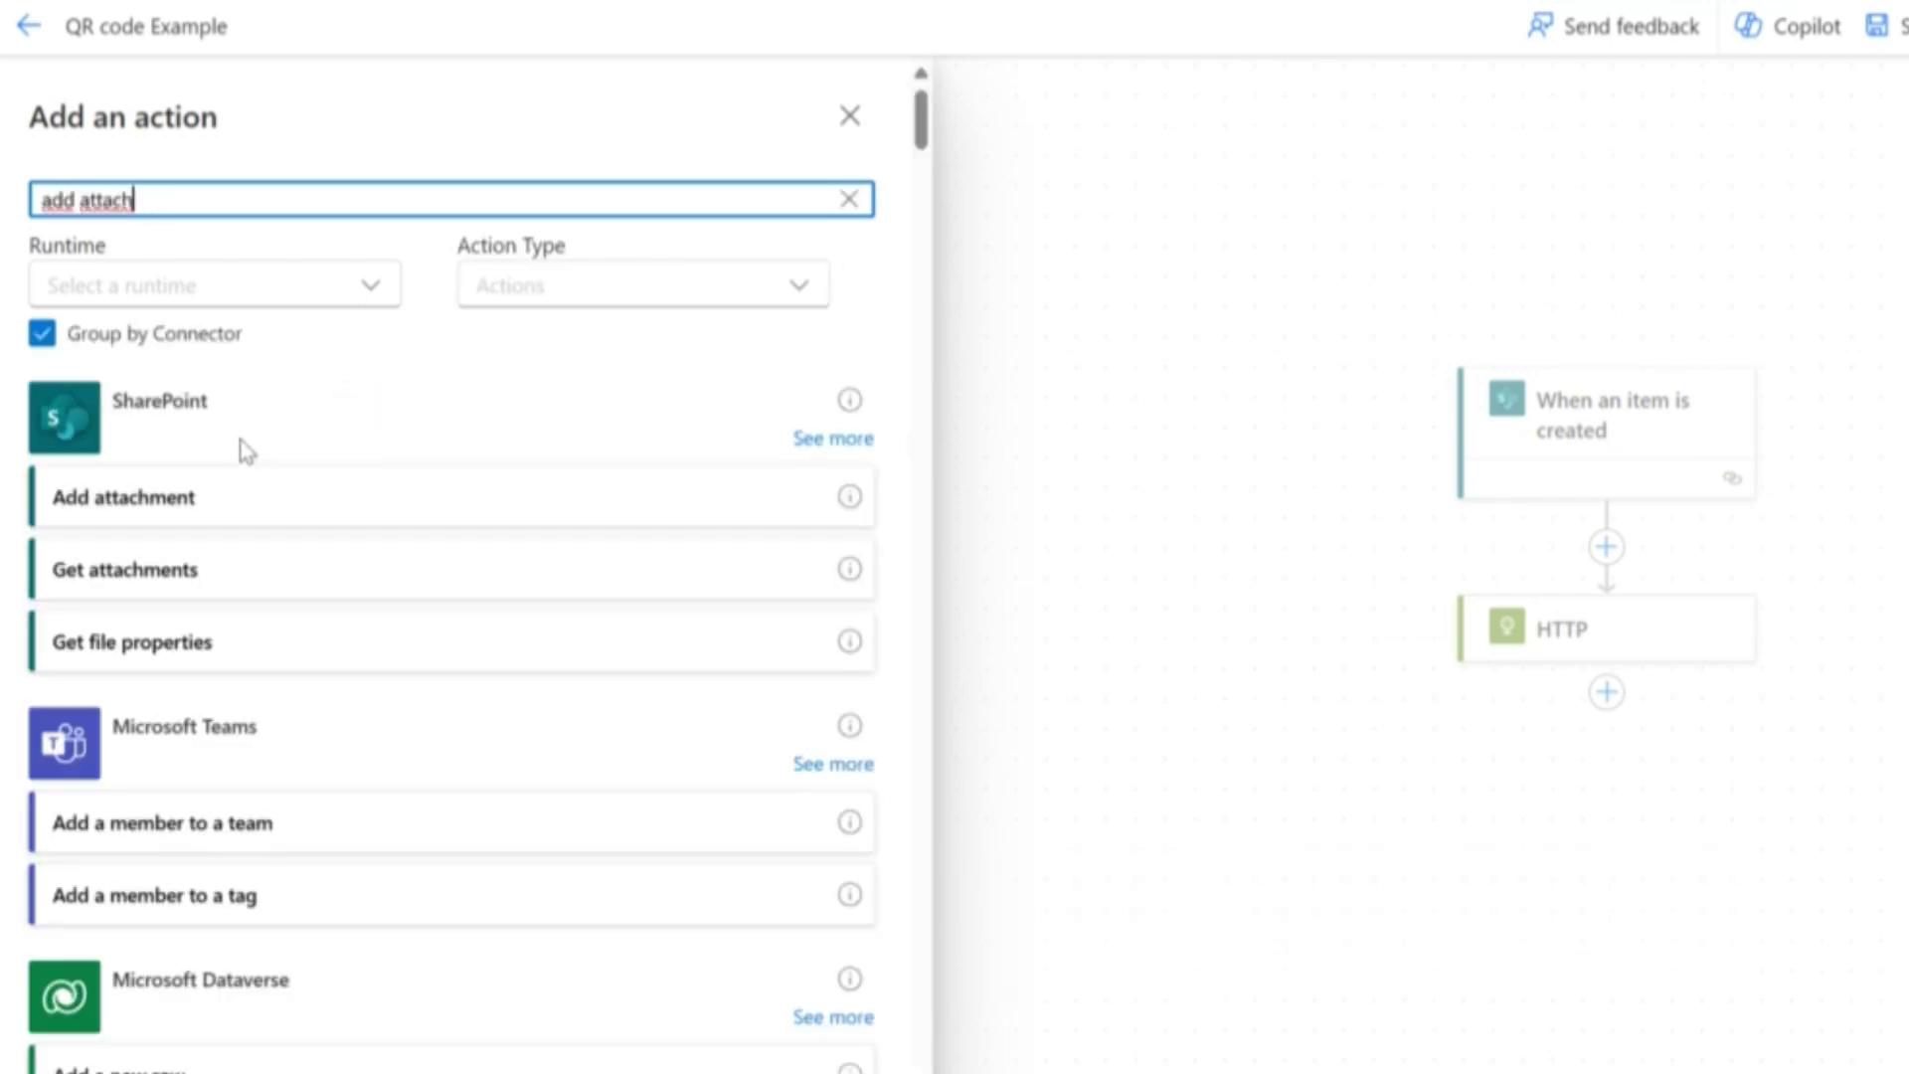
pyautogui.click(243, 499)
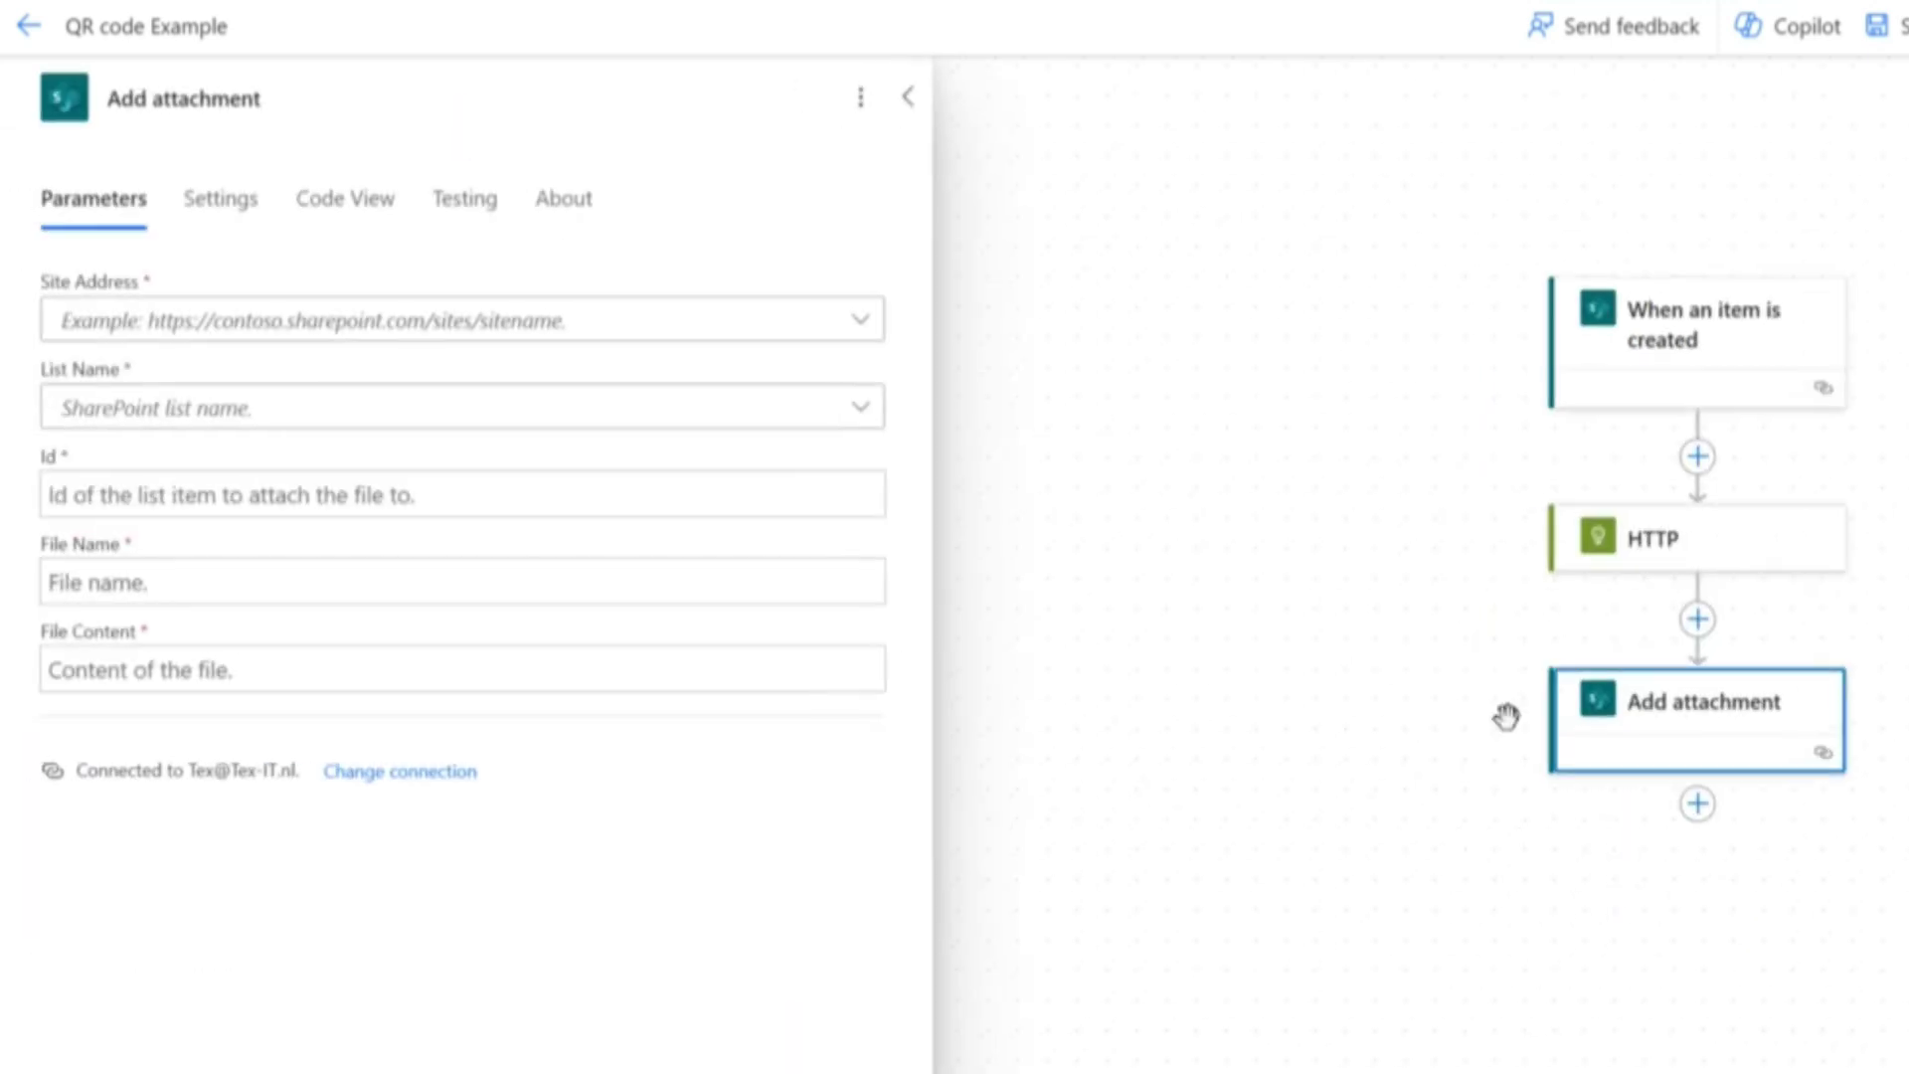
# - Target Add attachment at the Youtube Example site, Asset manager (QR Example) list, and trigger's item ID
pyautogui.click(249, 321)
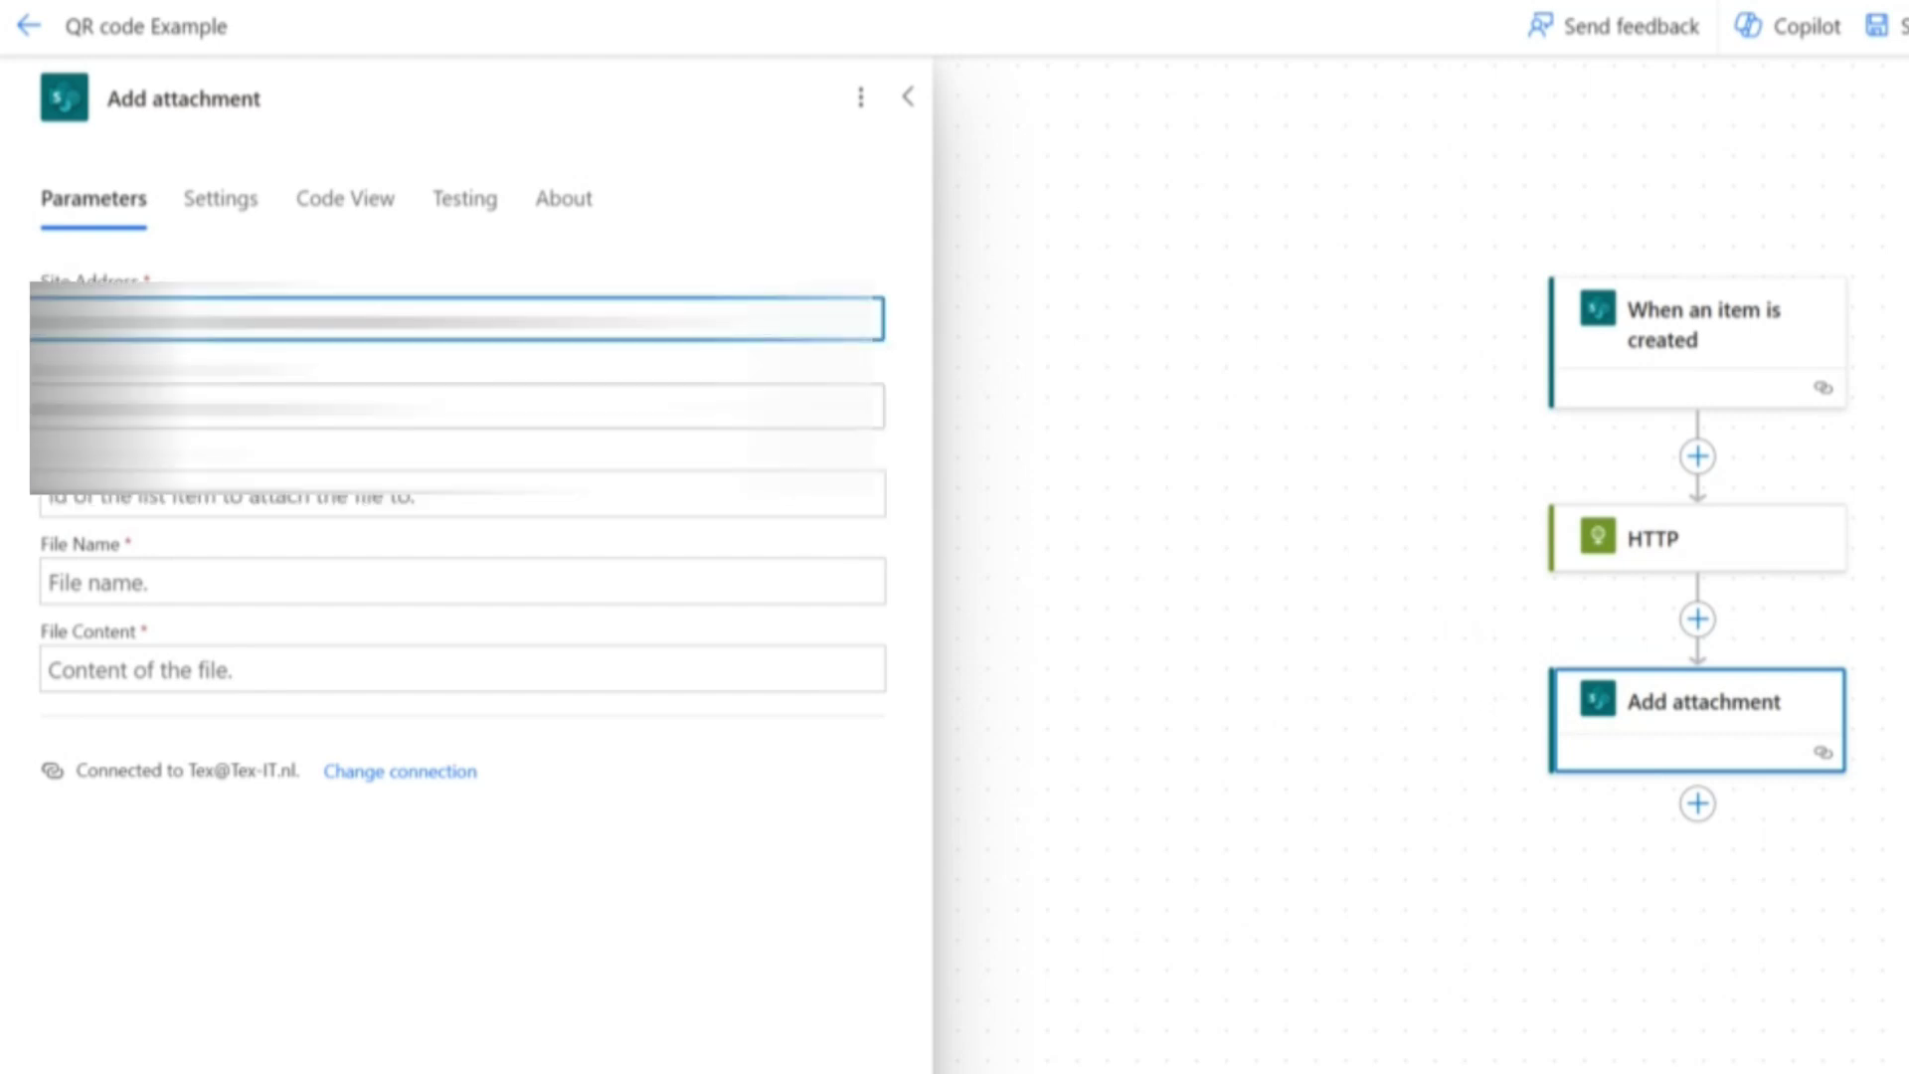
pyautogui.click(533, 310)
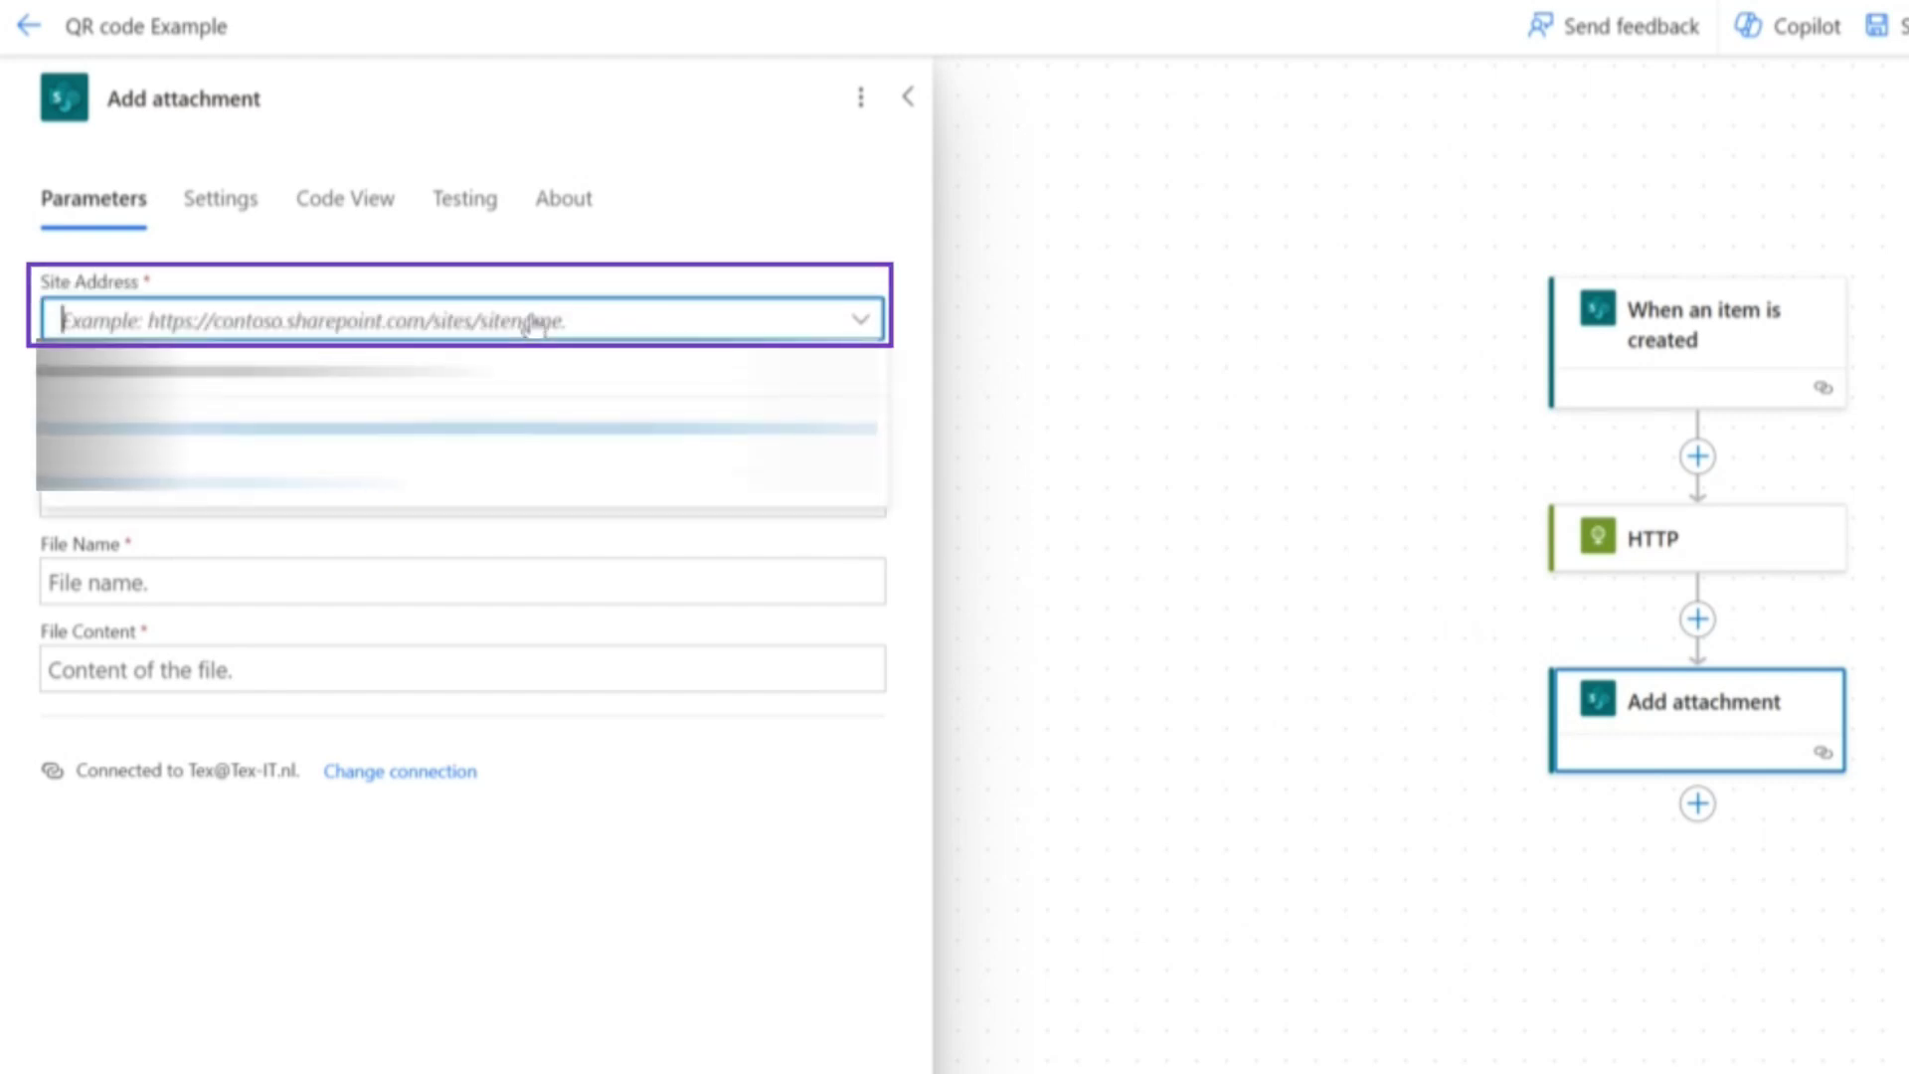
pyautogui.write('https://texict.sharepoint.com/sites/YoutubeExample')
pyautogui.click(447, 370)
pyautogui.click(265, 415)
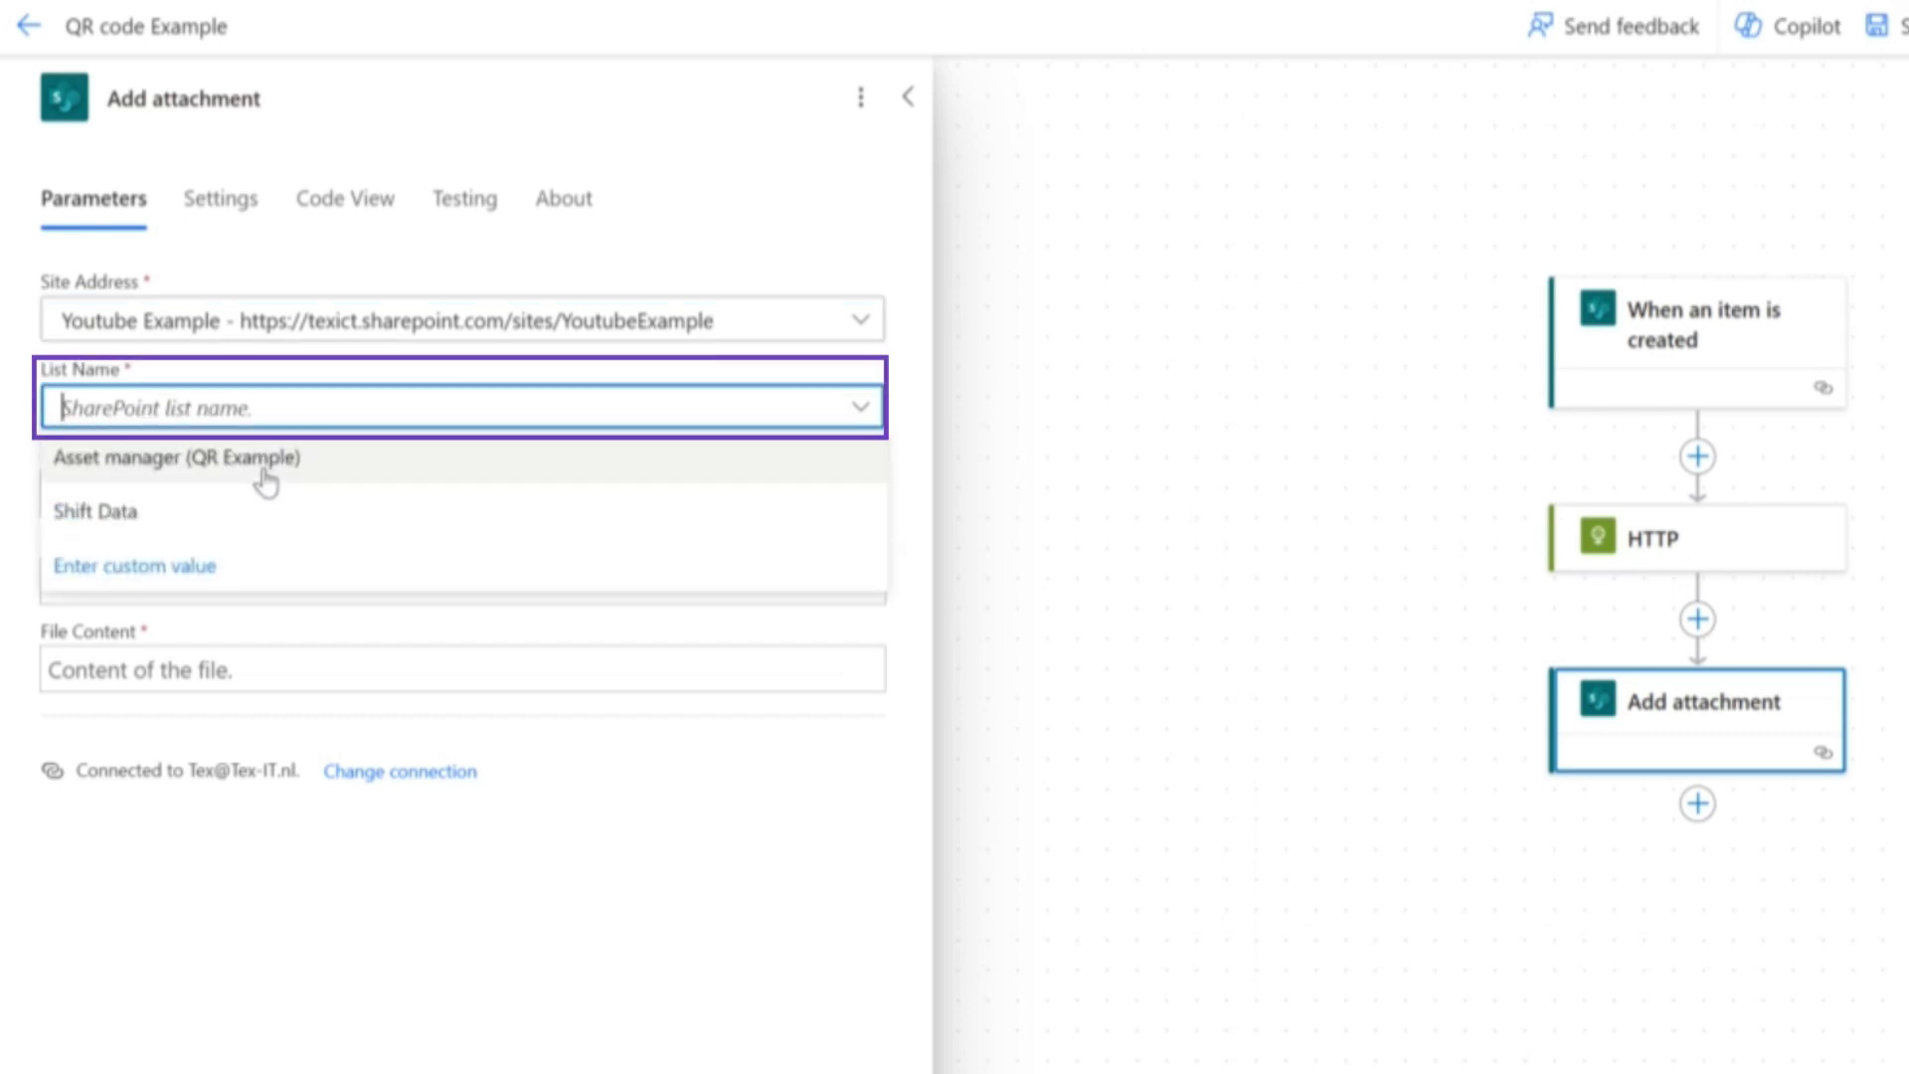
pyautogui.click(267, 479)
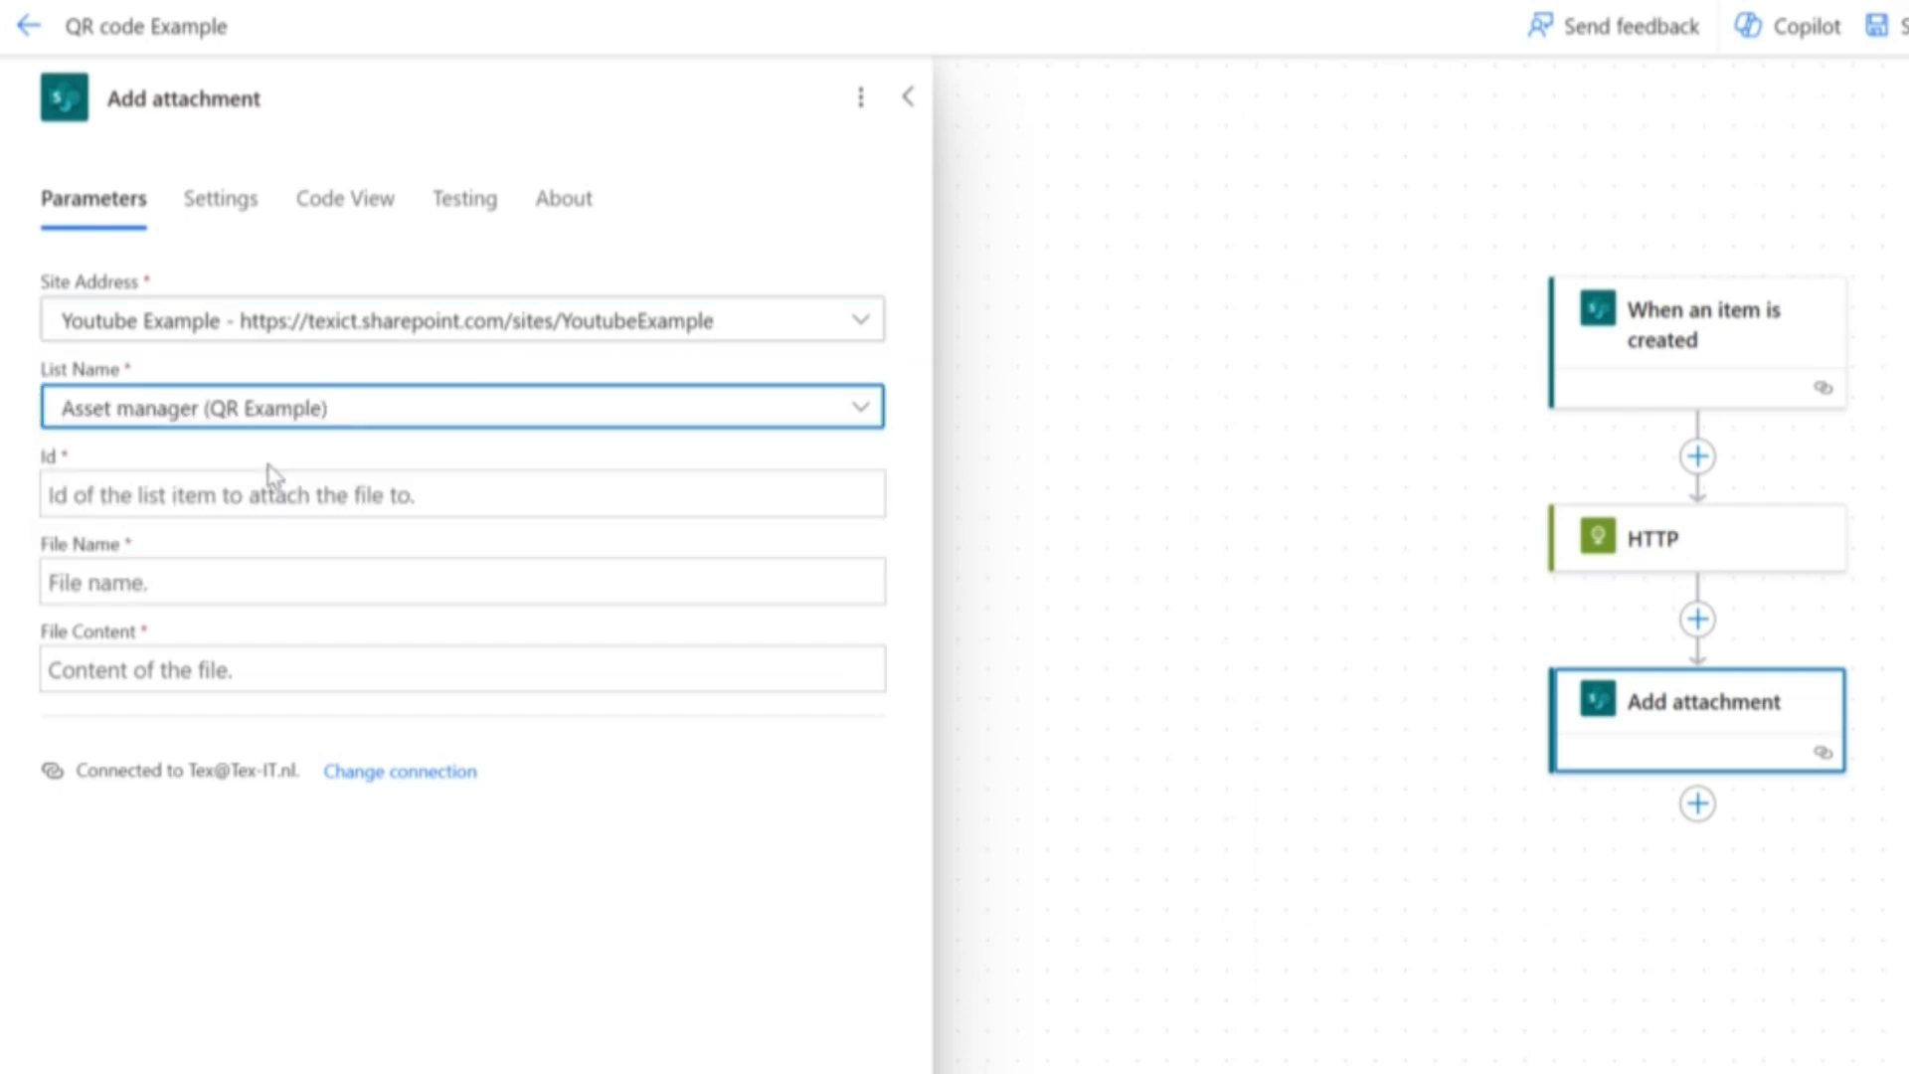
pyautogui.click(257, 497)
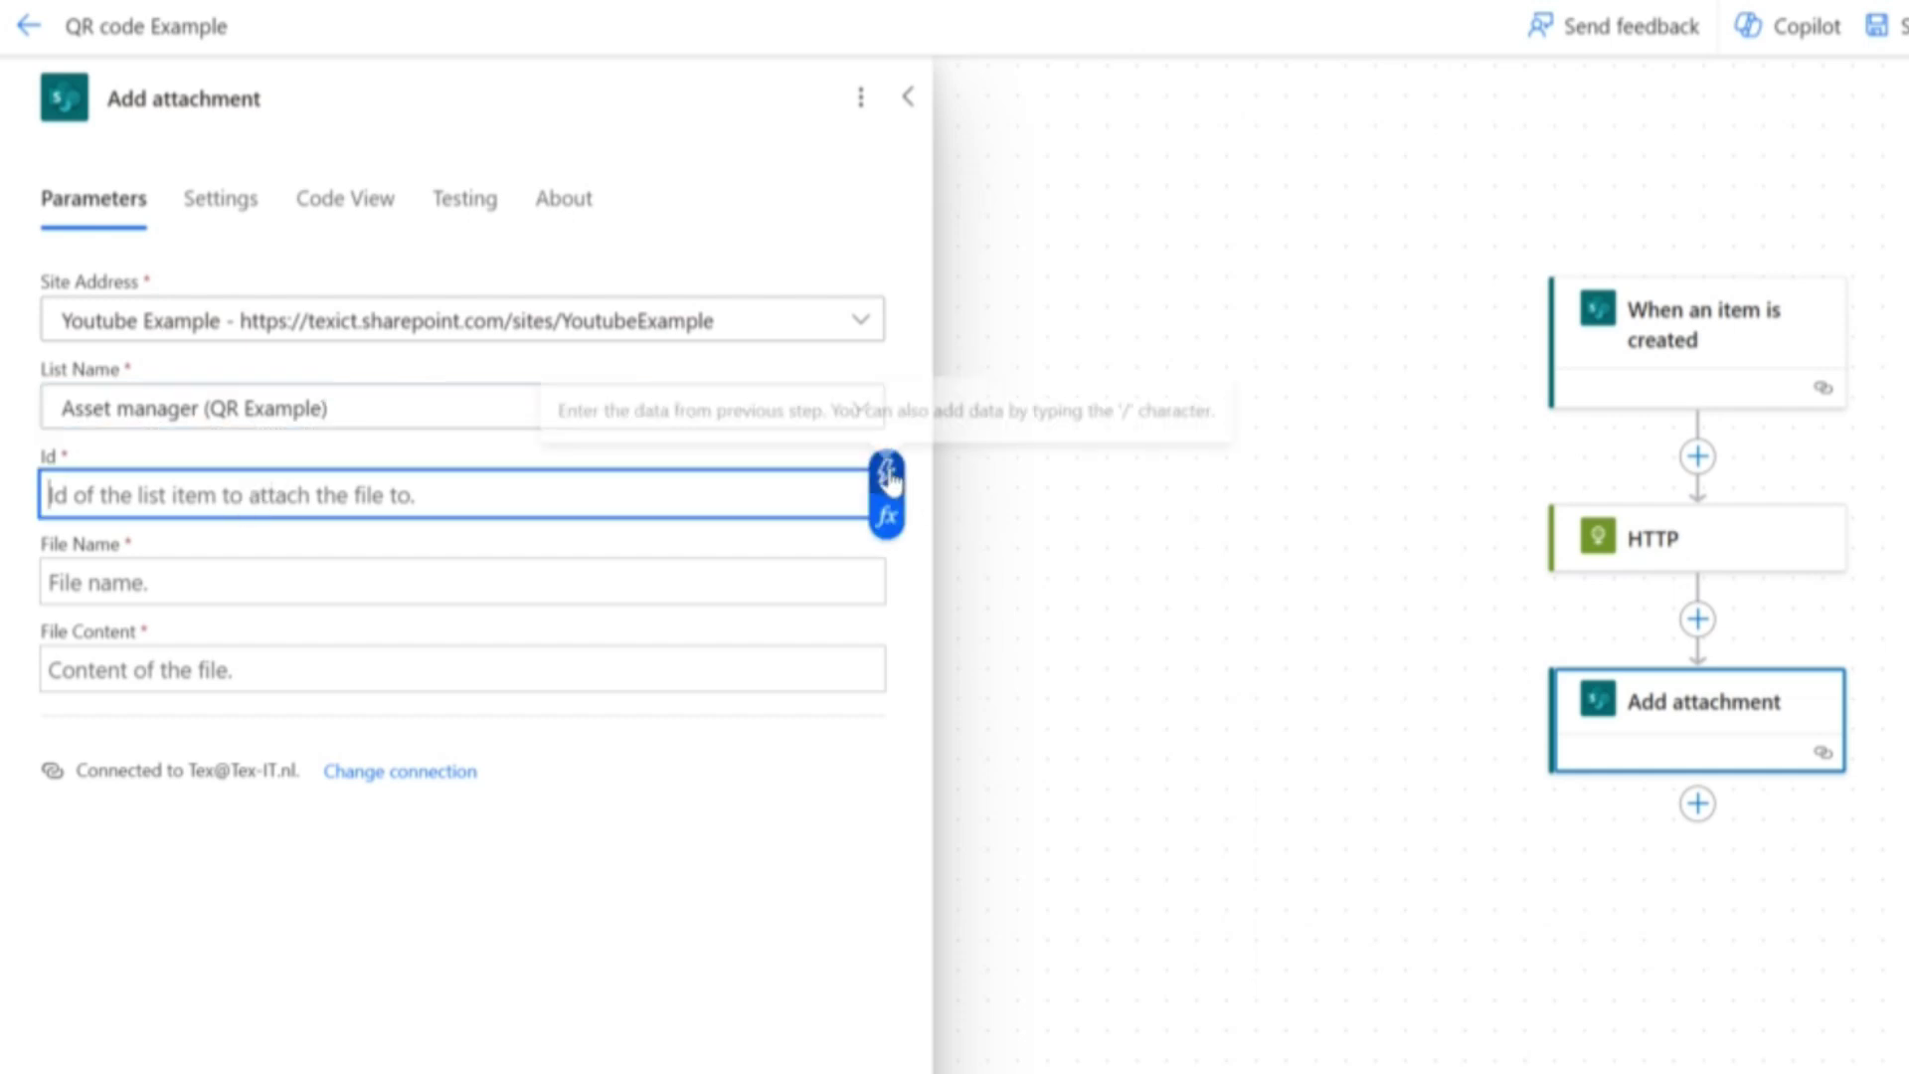
pyautogui.click(887, 473)
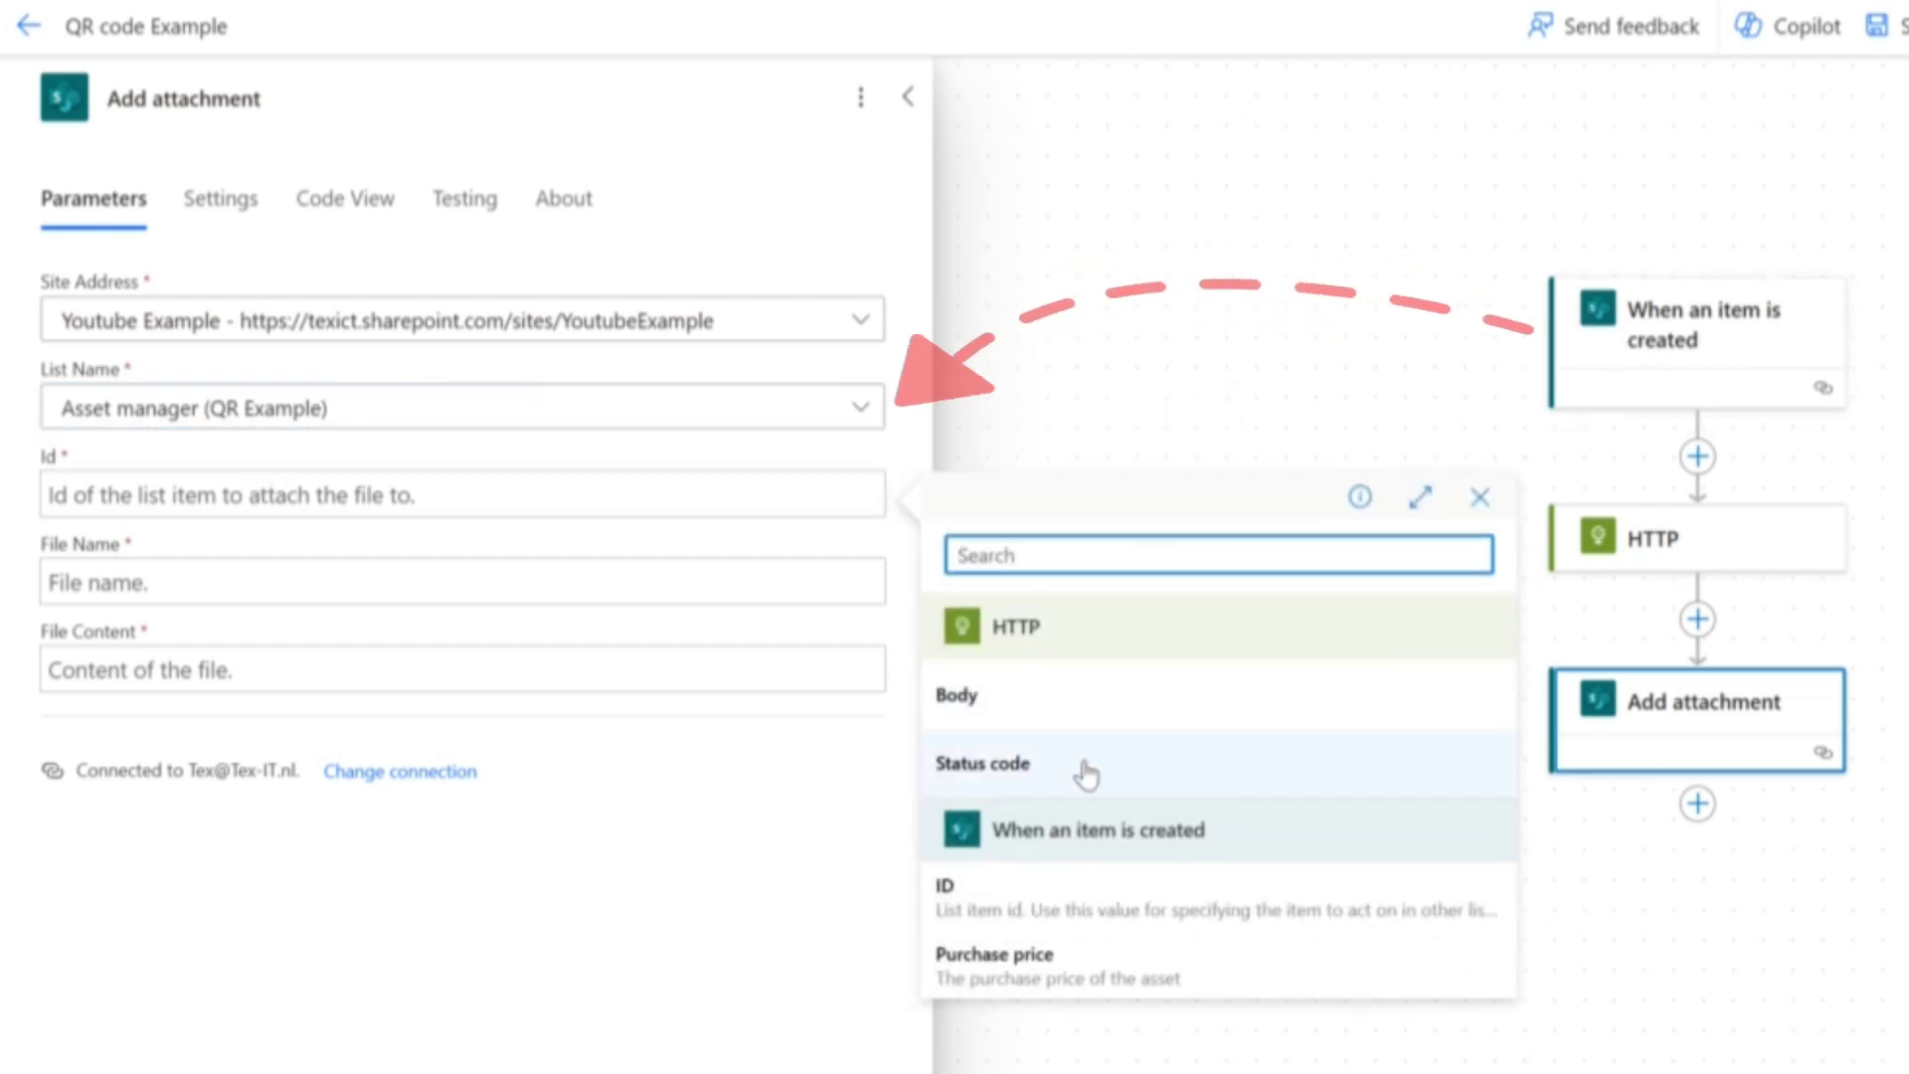
pyautogui.click(1000, 900)
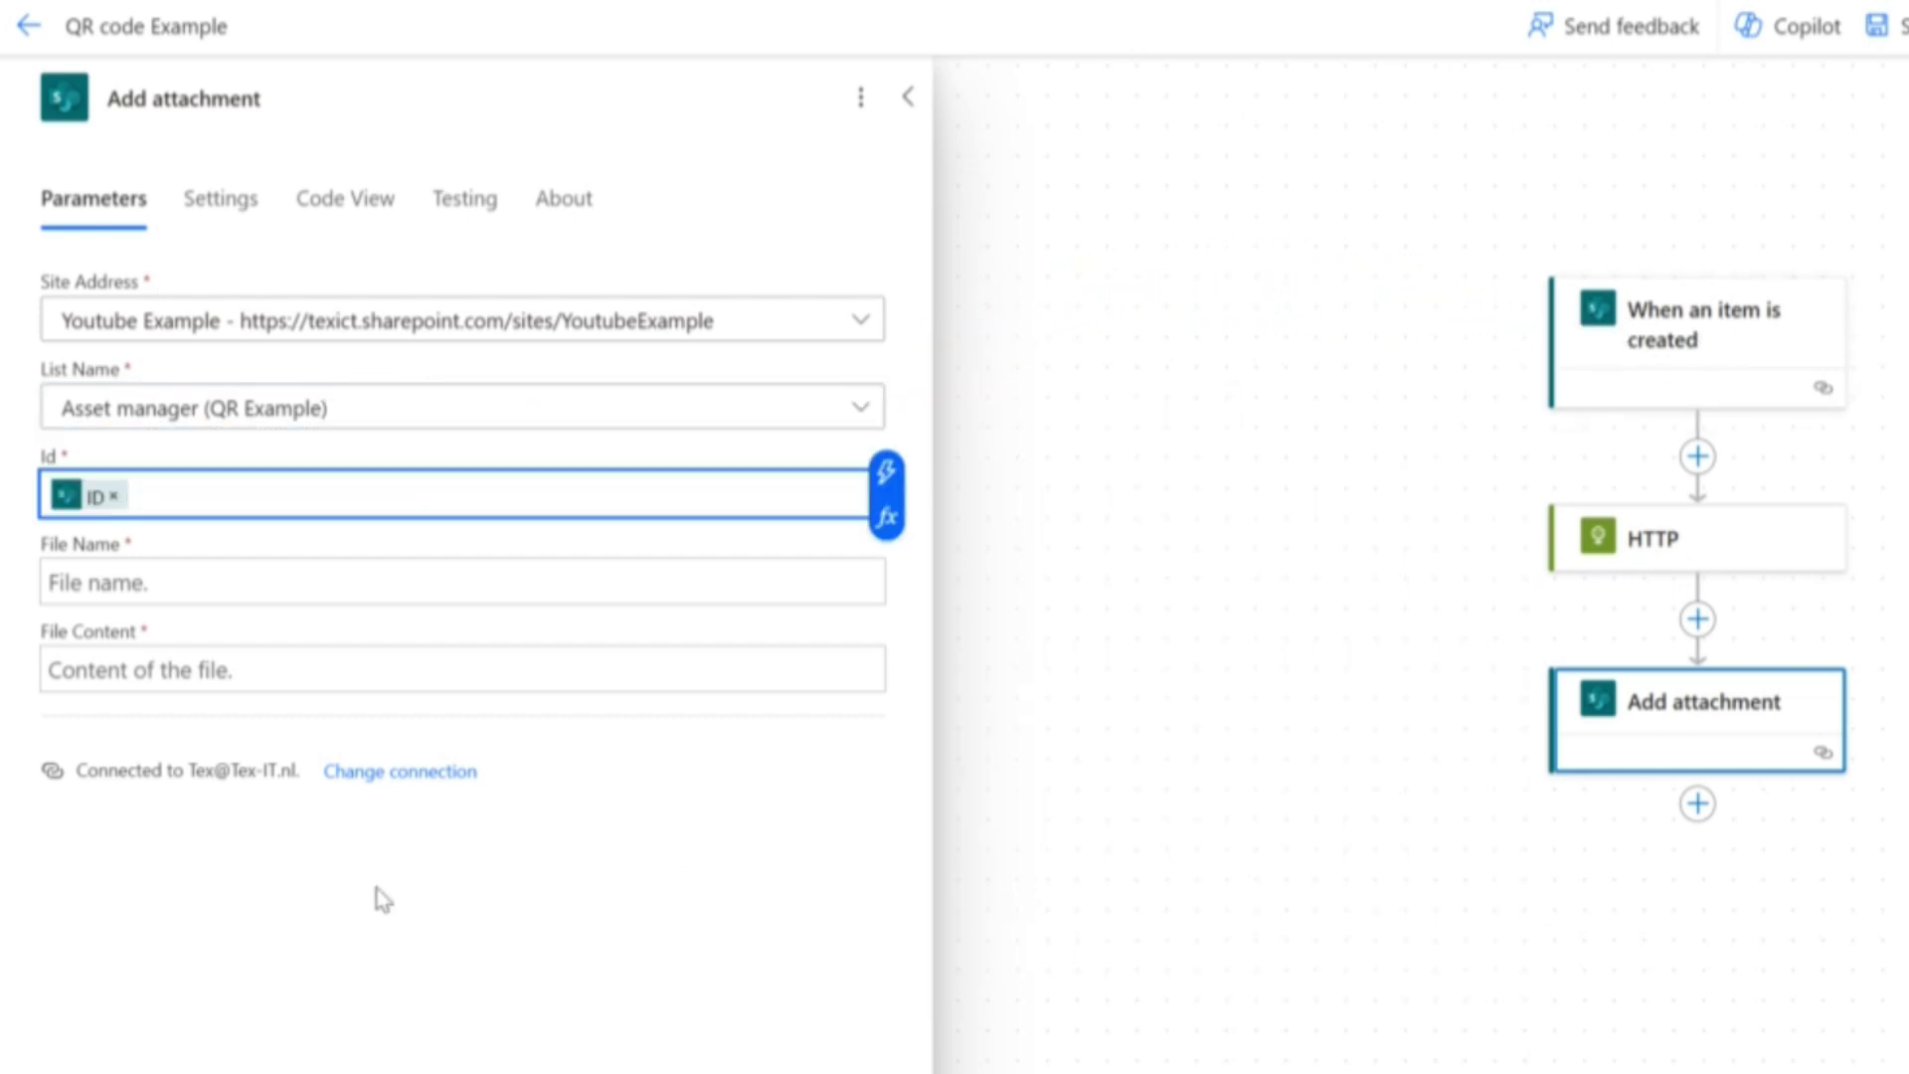
# - Set File Name to Serial number + '.png' and File Content to the HTTP Body
pyautogui.click(167, 578)
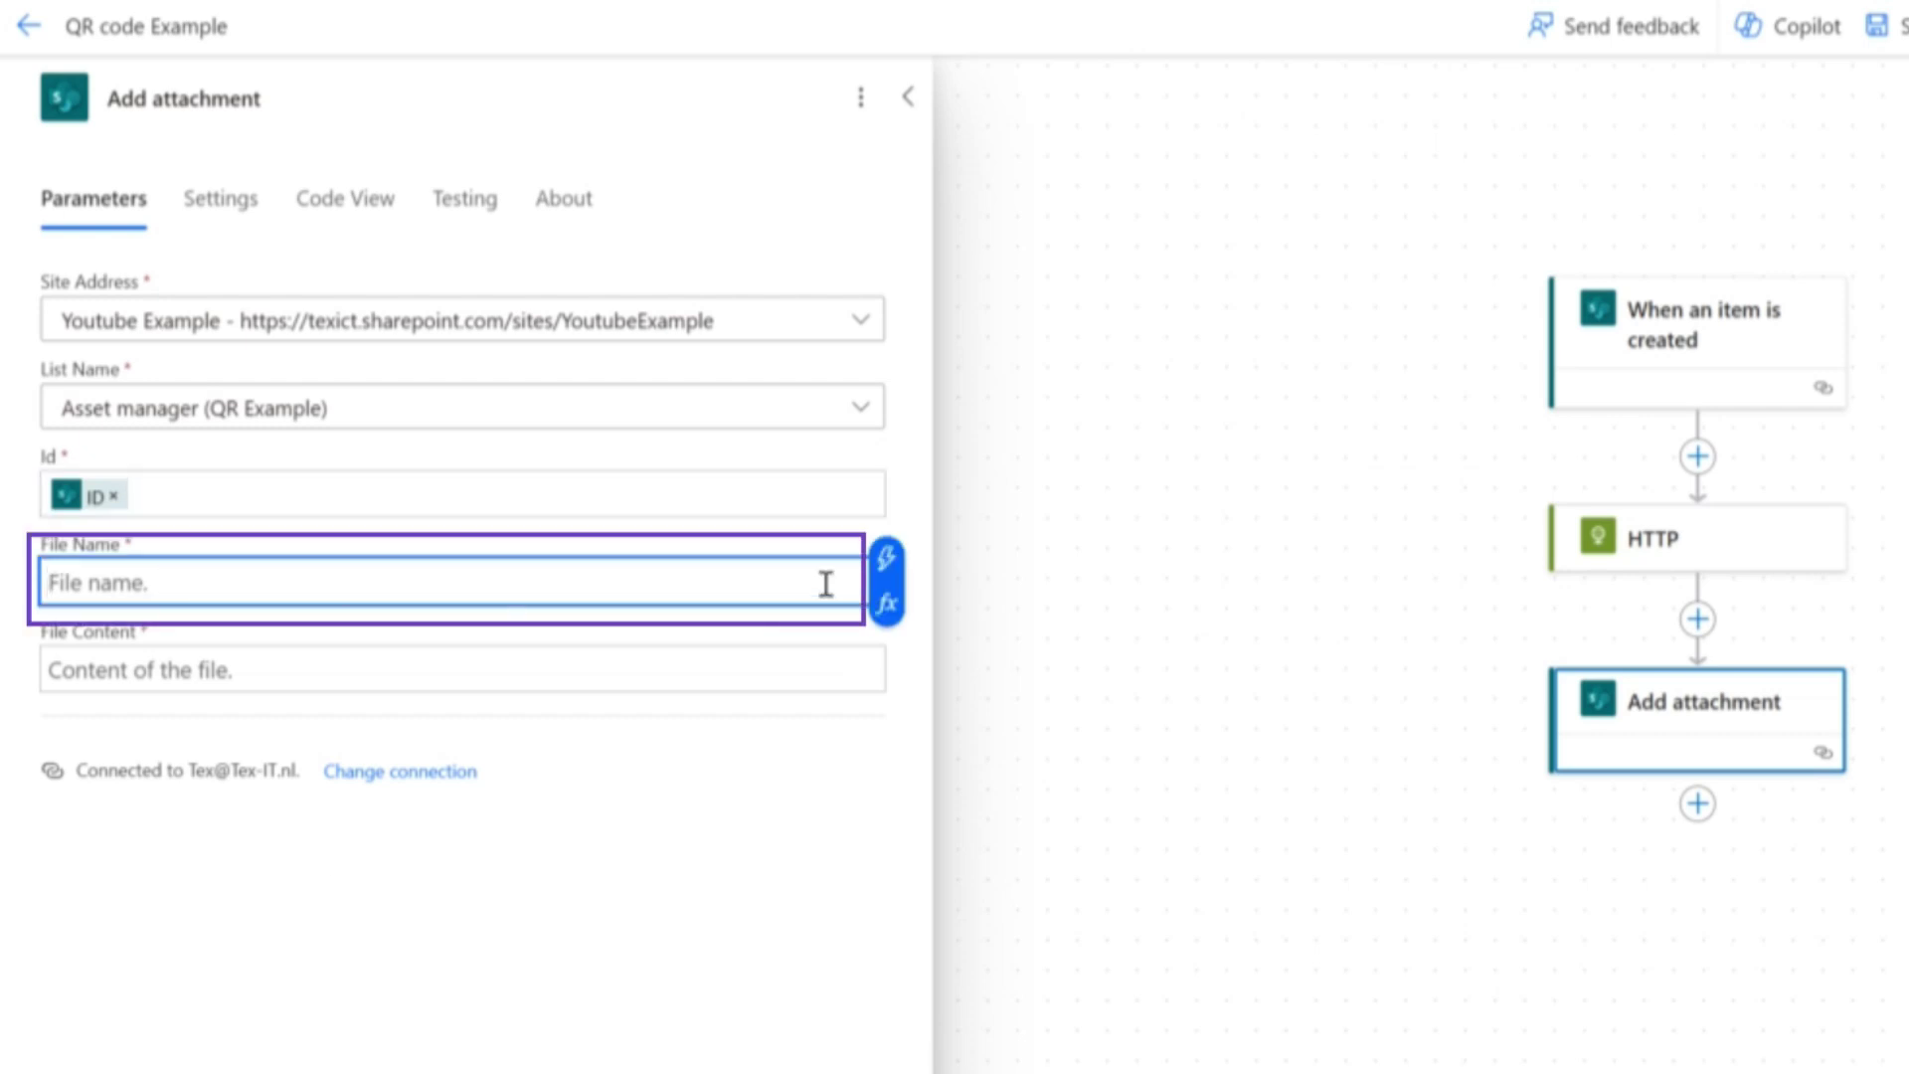
pyautogui.click(879, 569)
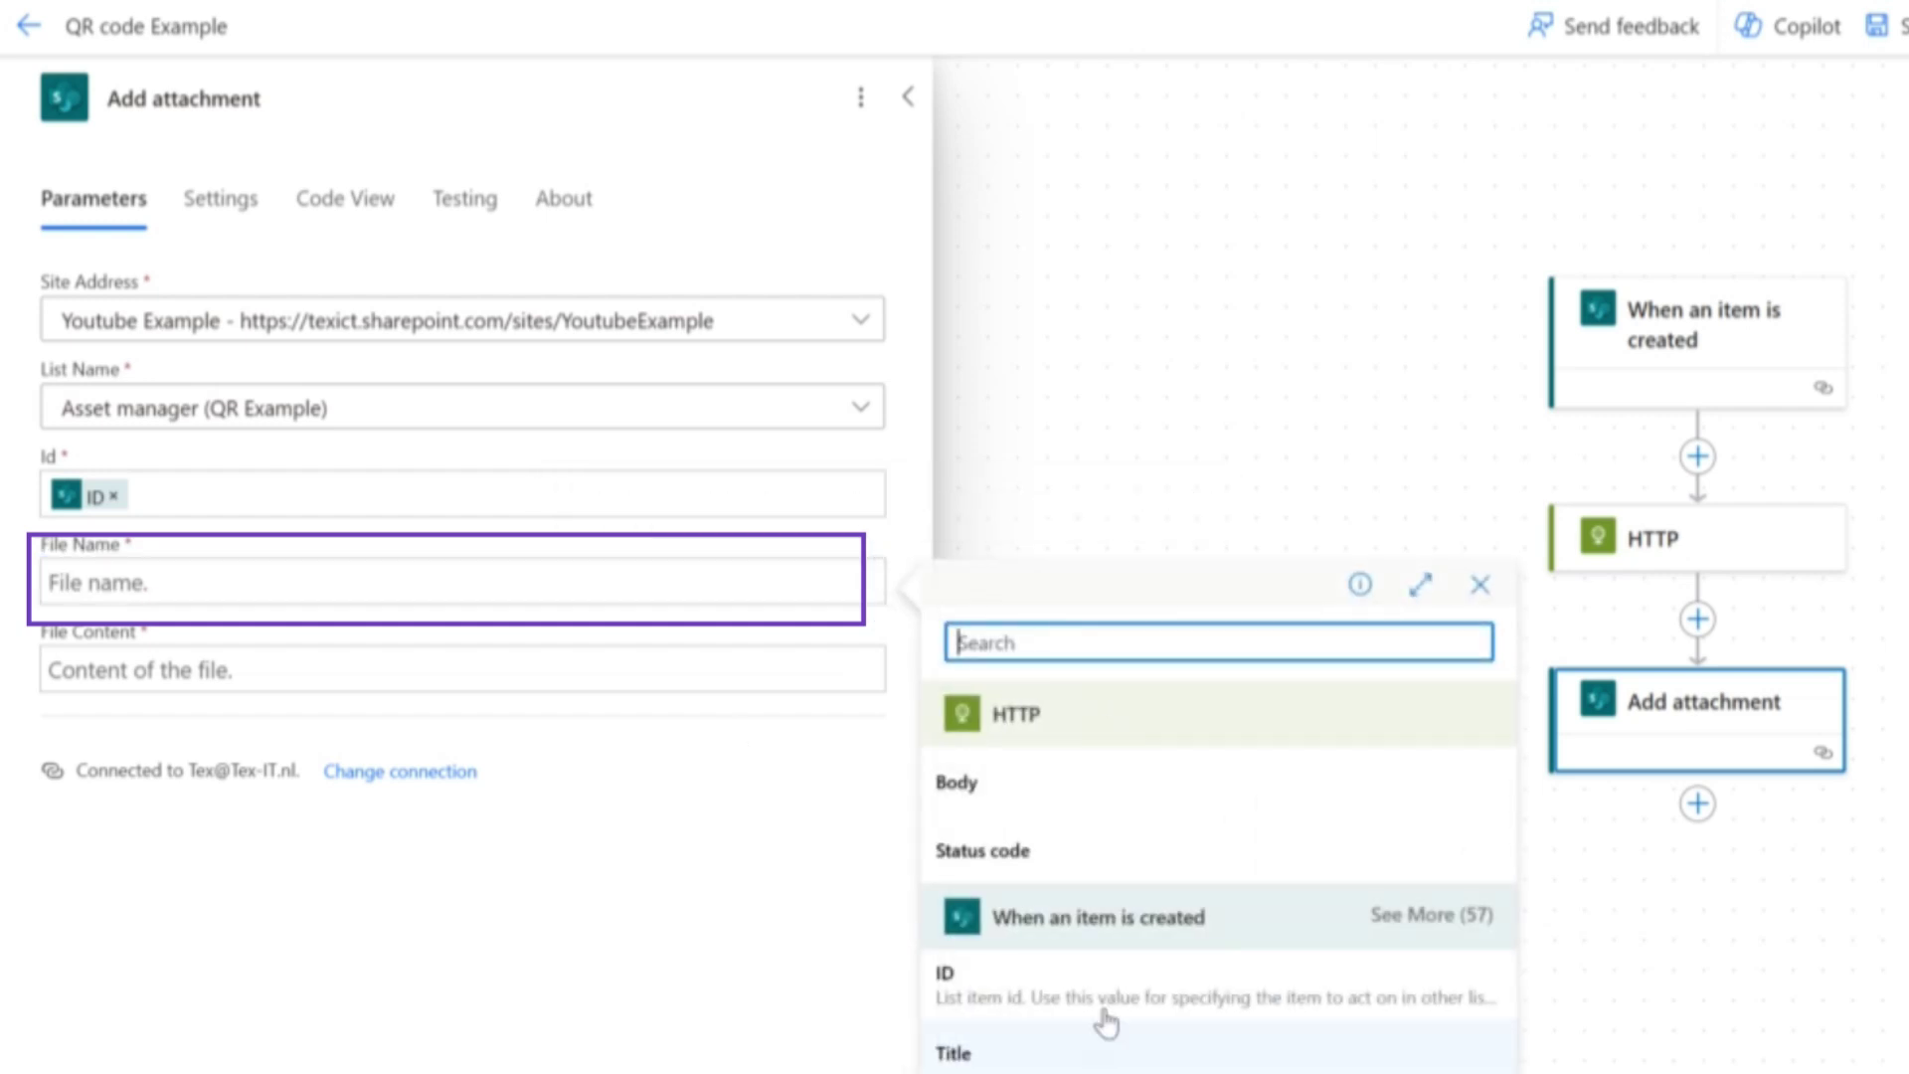
pyautogui.write('seri')
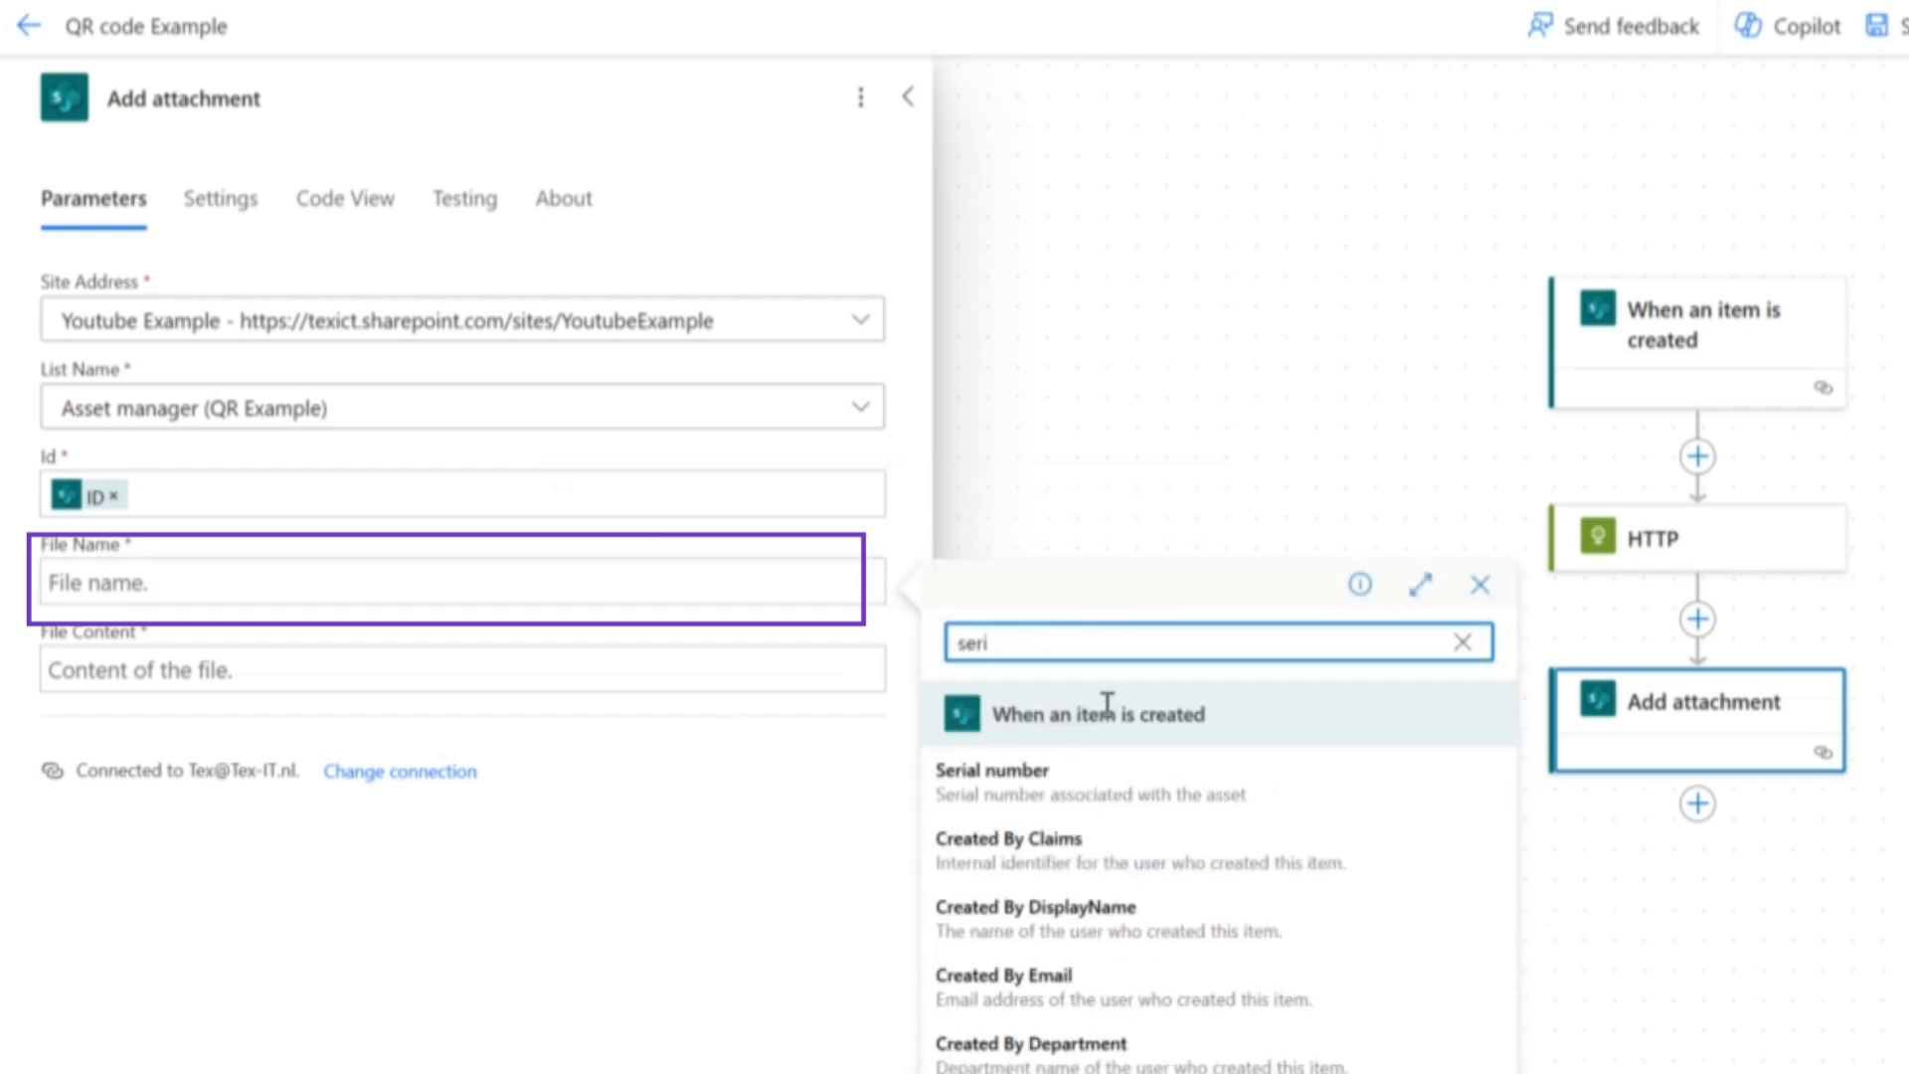
pyautogui.click(995, 779)
pyautogui.write('.png')
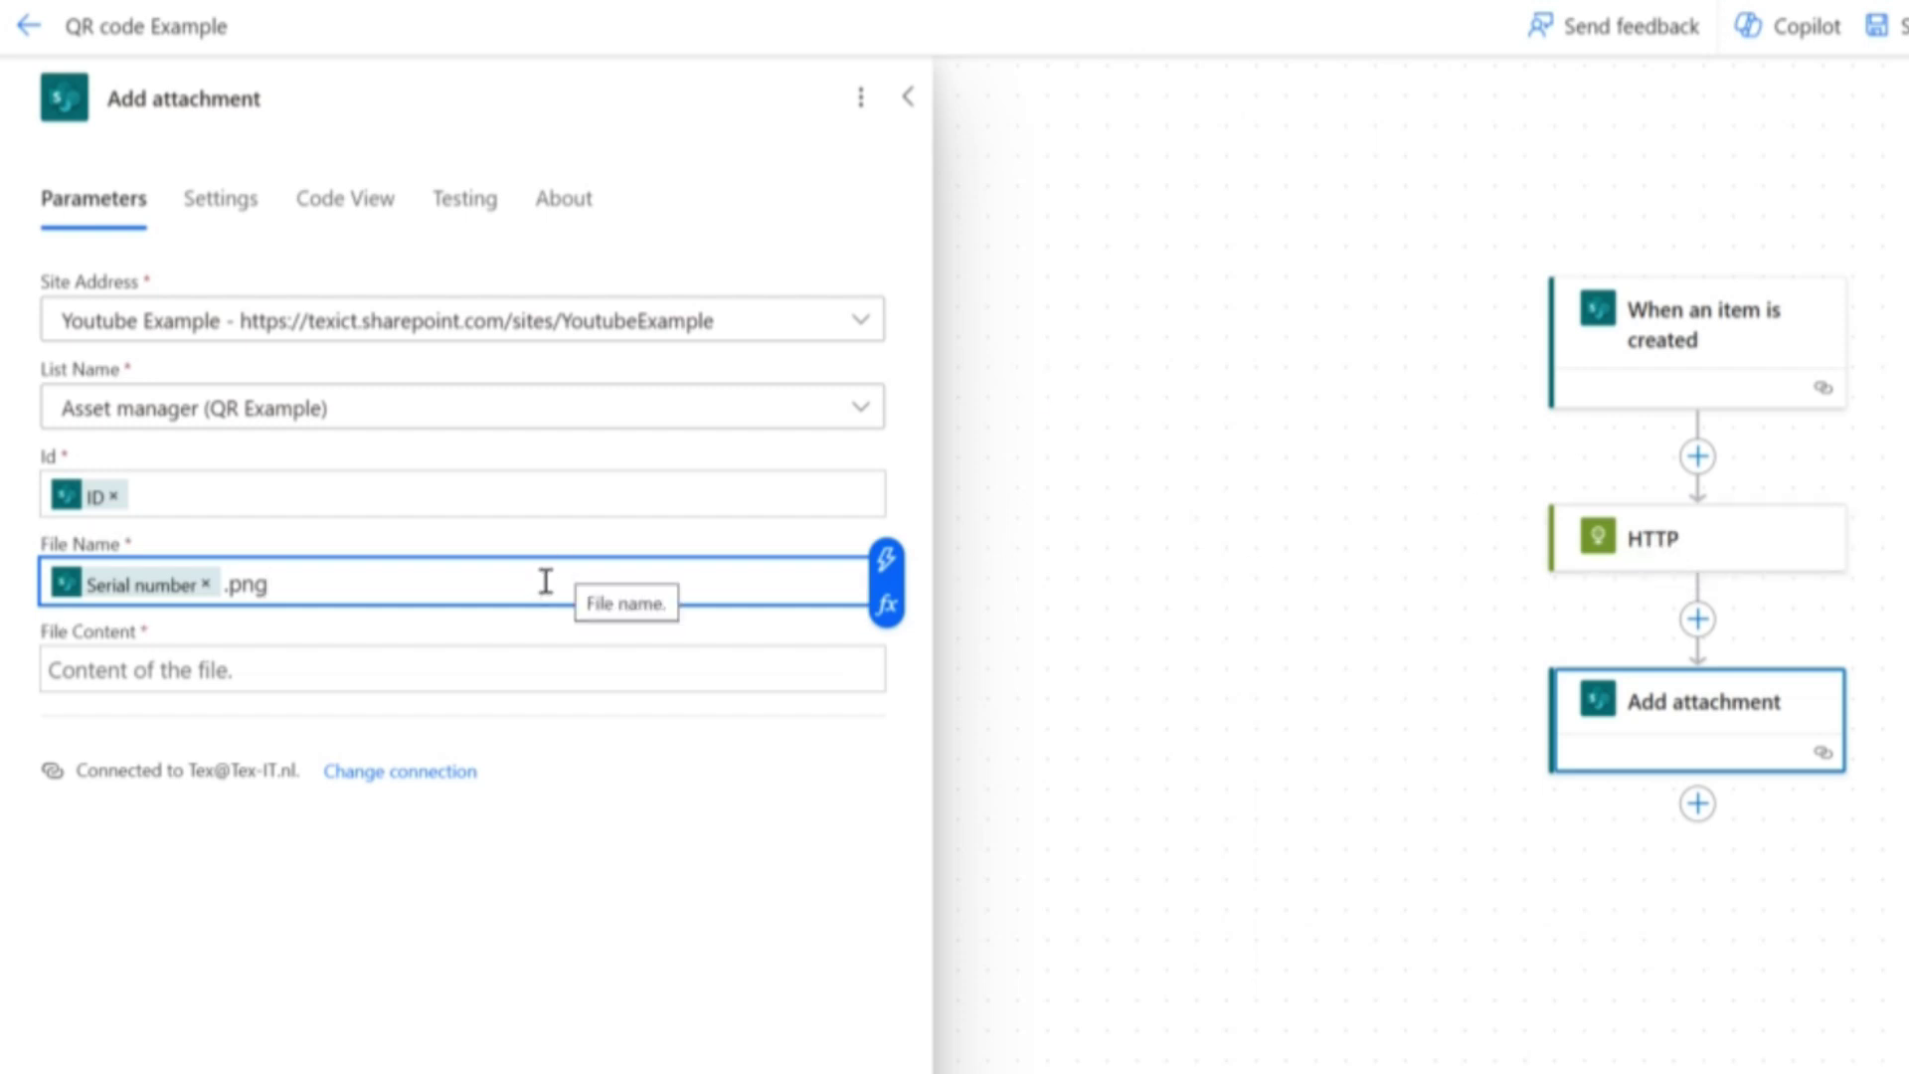
pyautogui.click(324, 673)
pyautogui.click(898, 659)
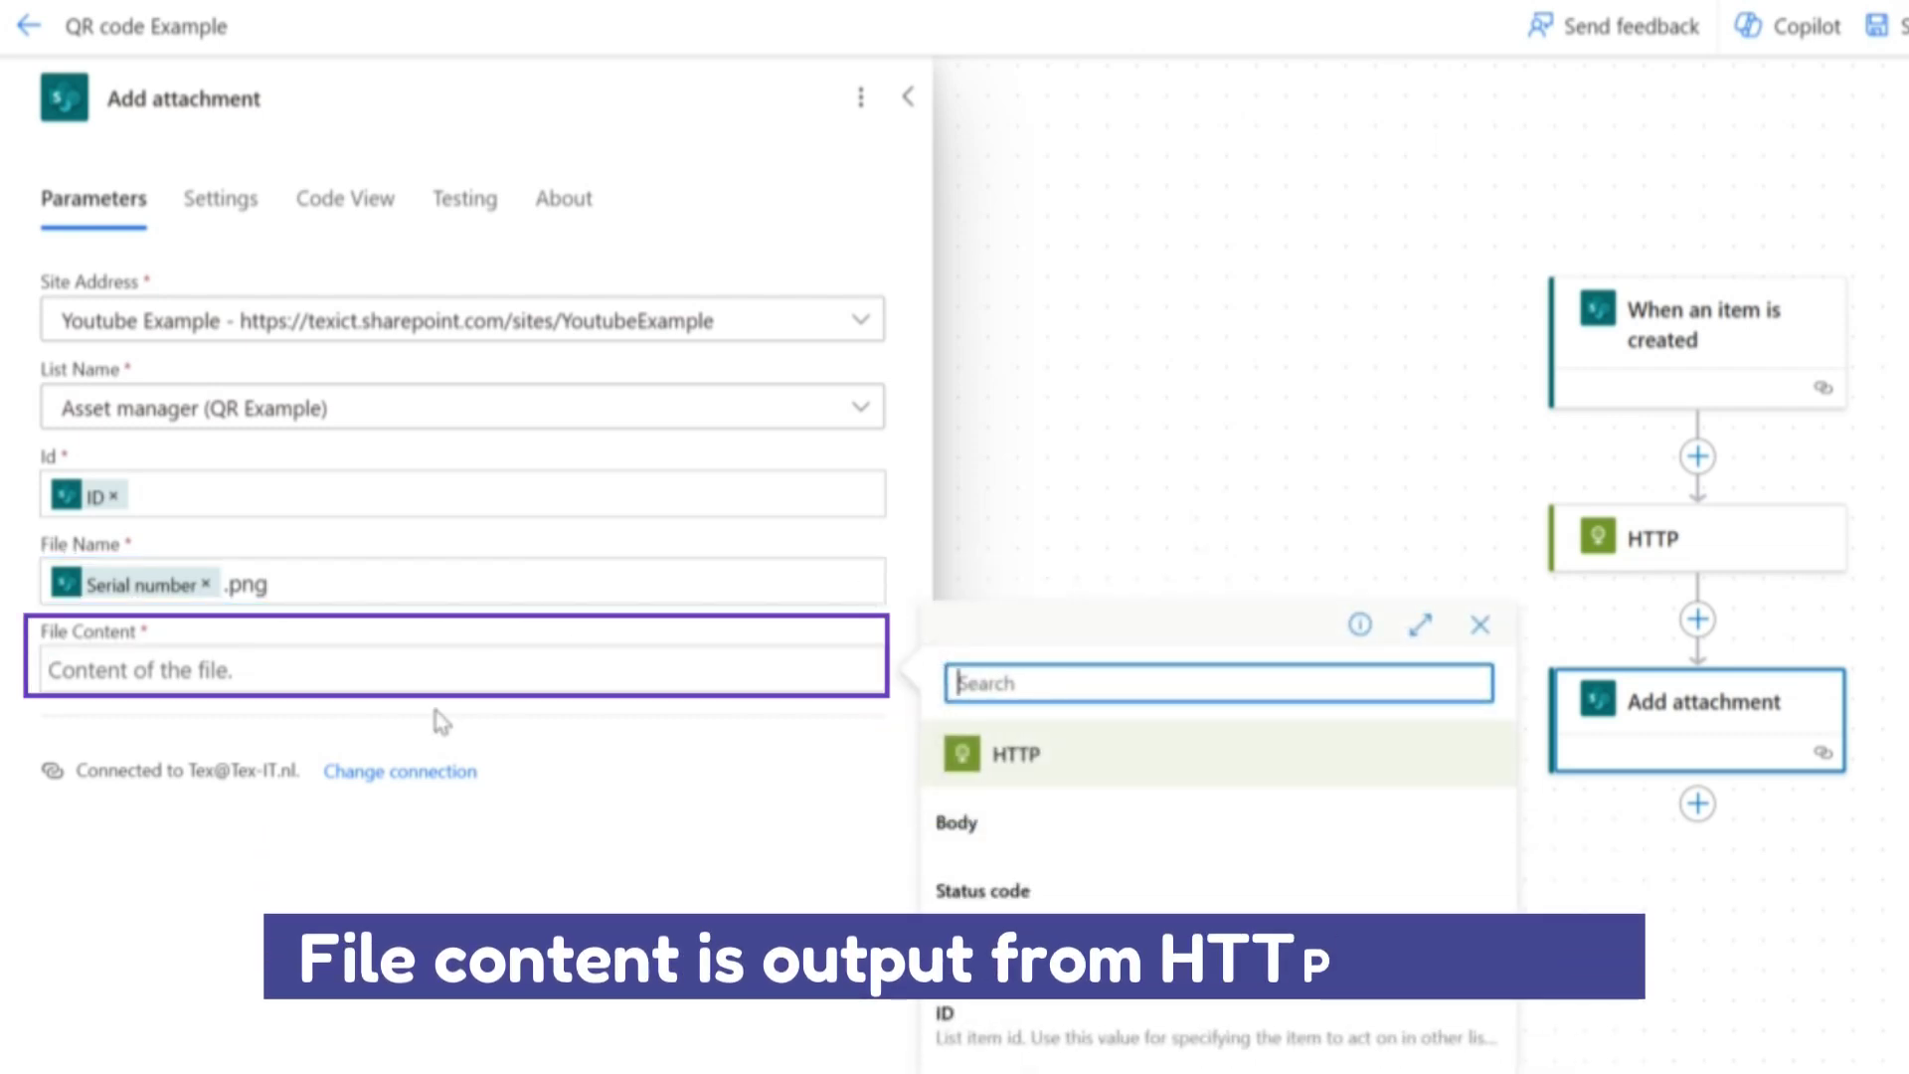
pyautogui.click(1019, 834)
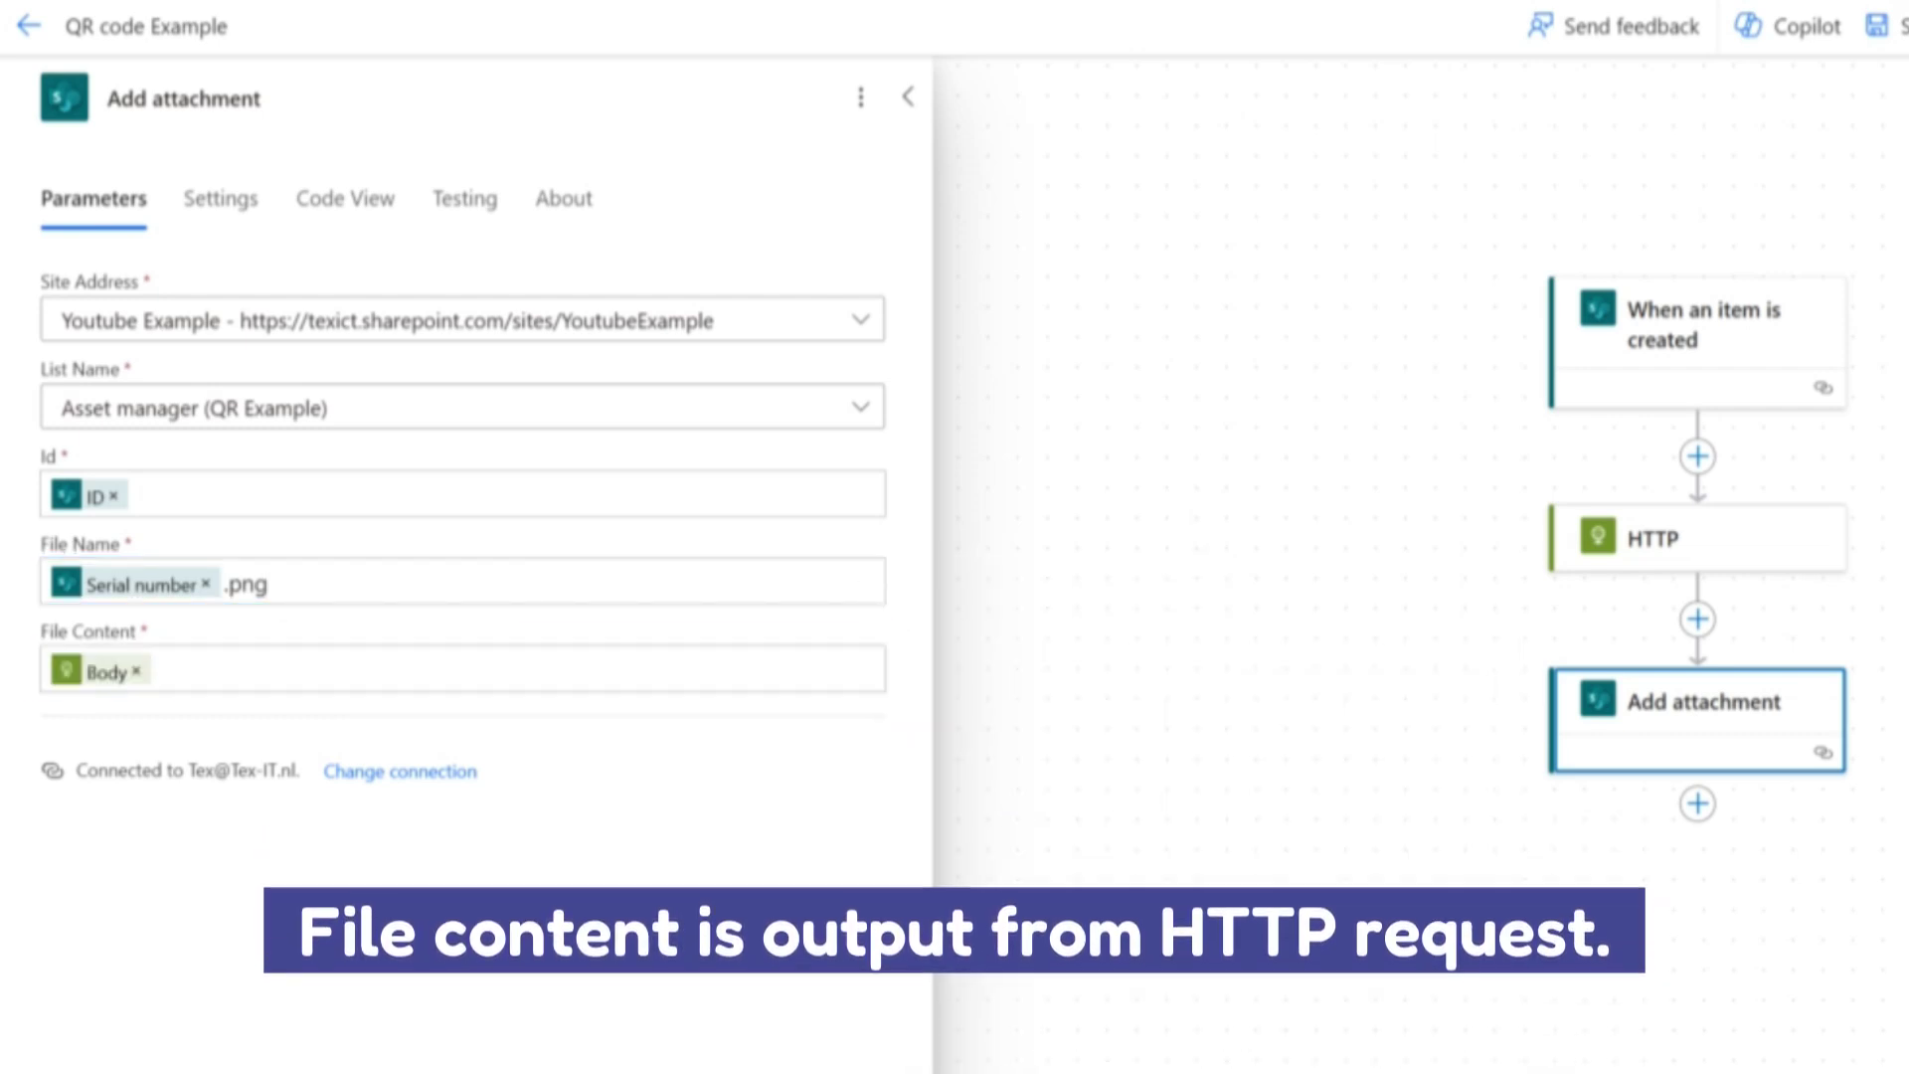
# - Collapse the step parameters panel and save the QR code Example flow
pyautogui.click(906, 97)
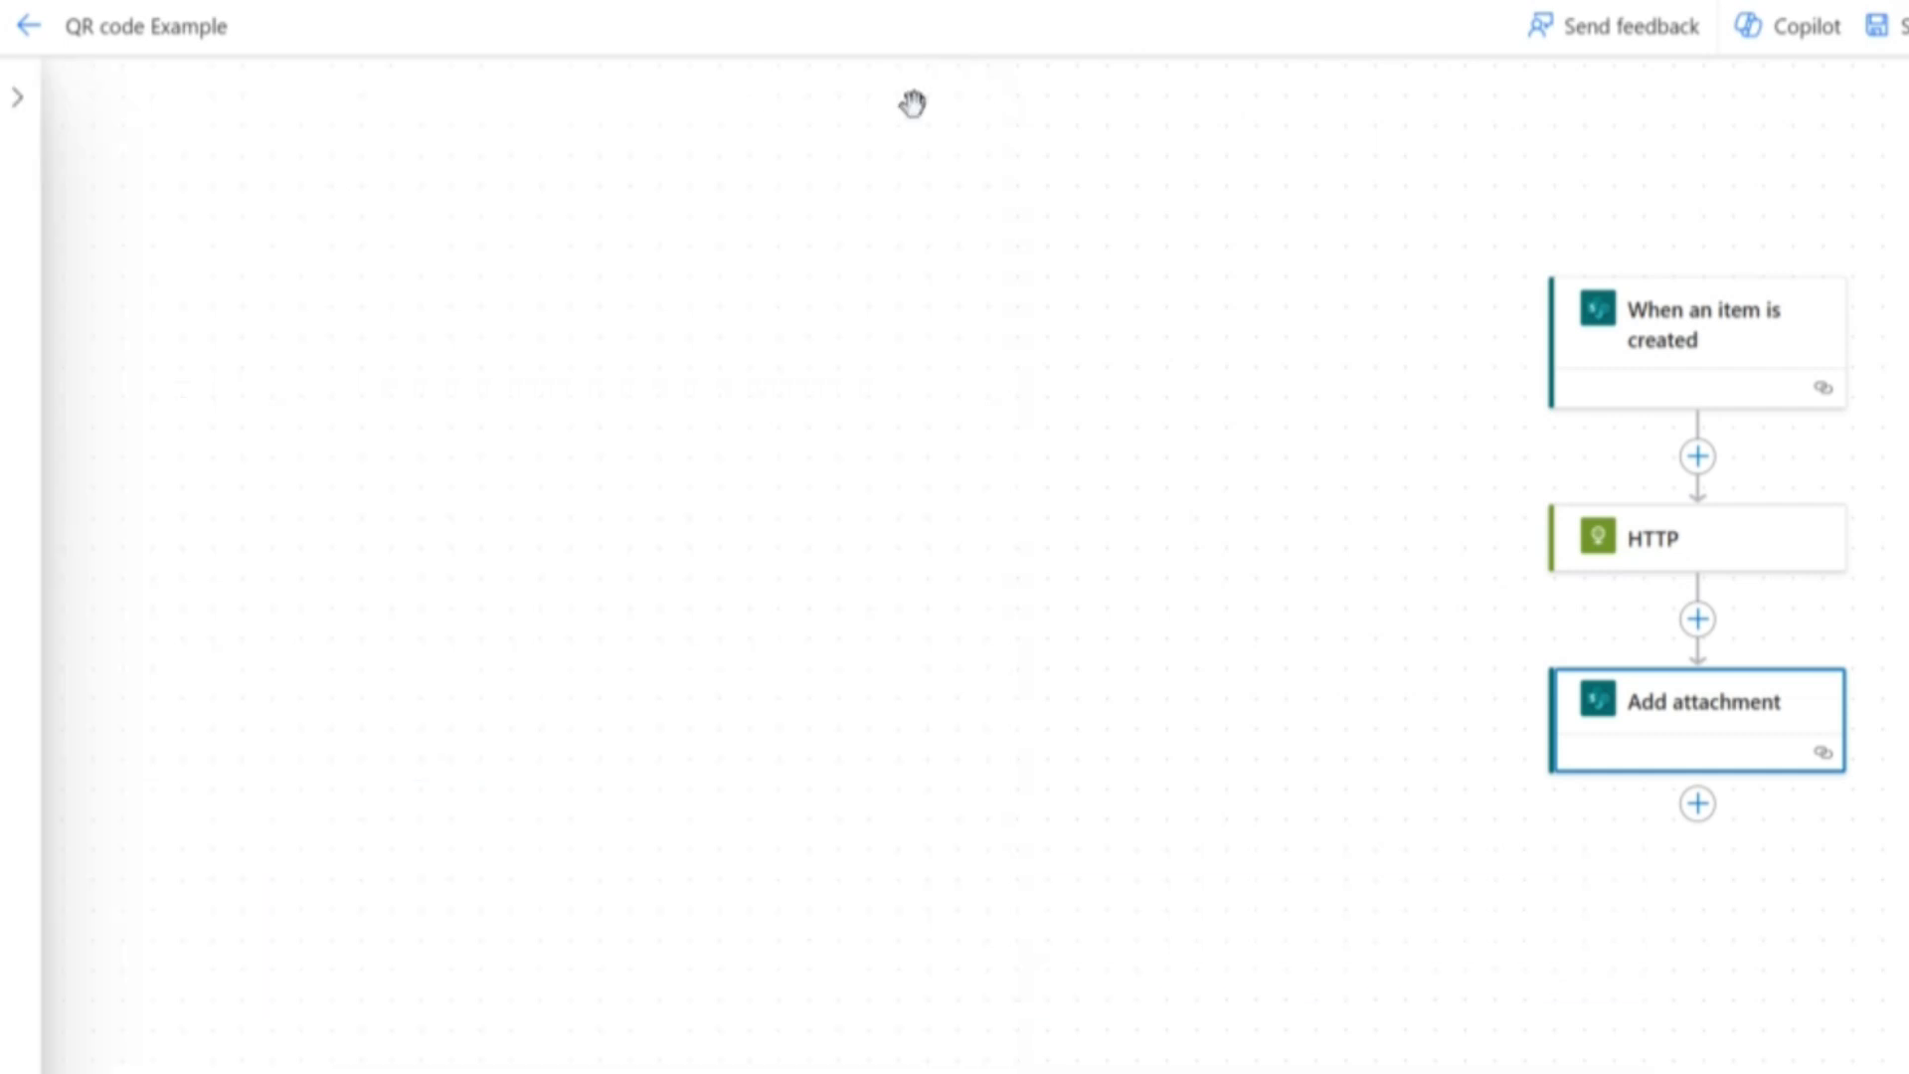
pyautogui.click(1877, 27)
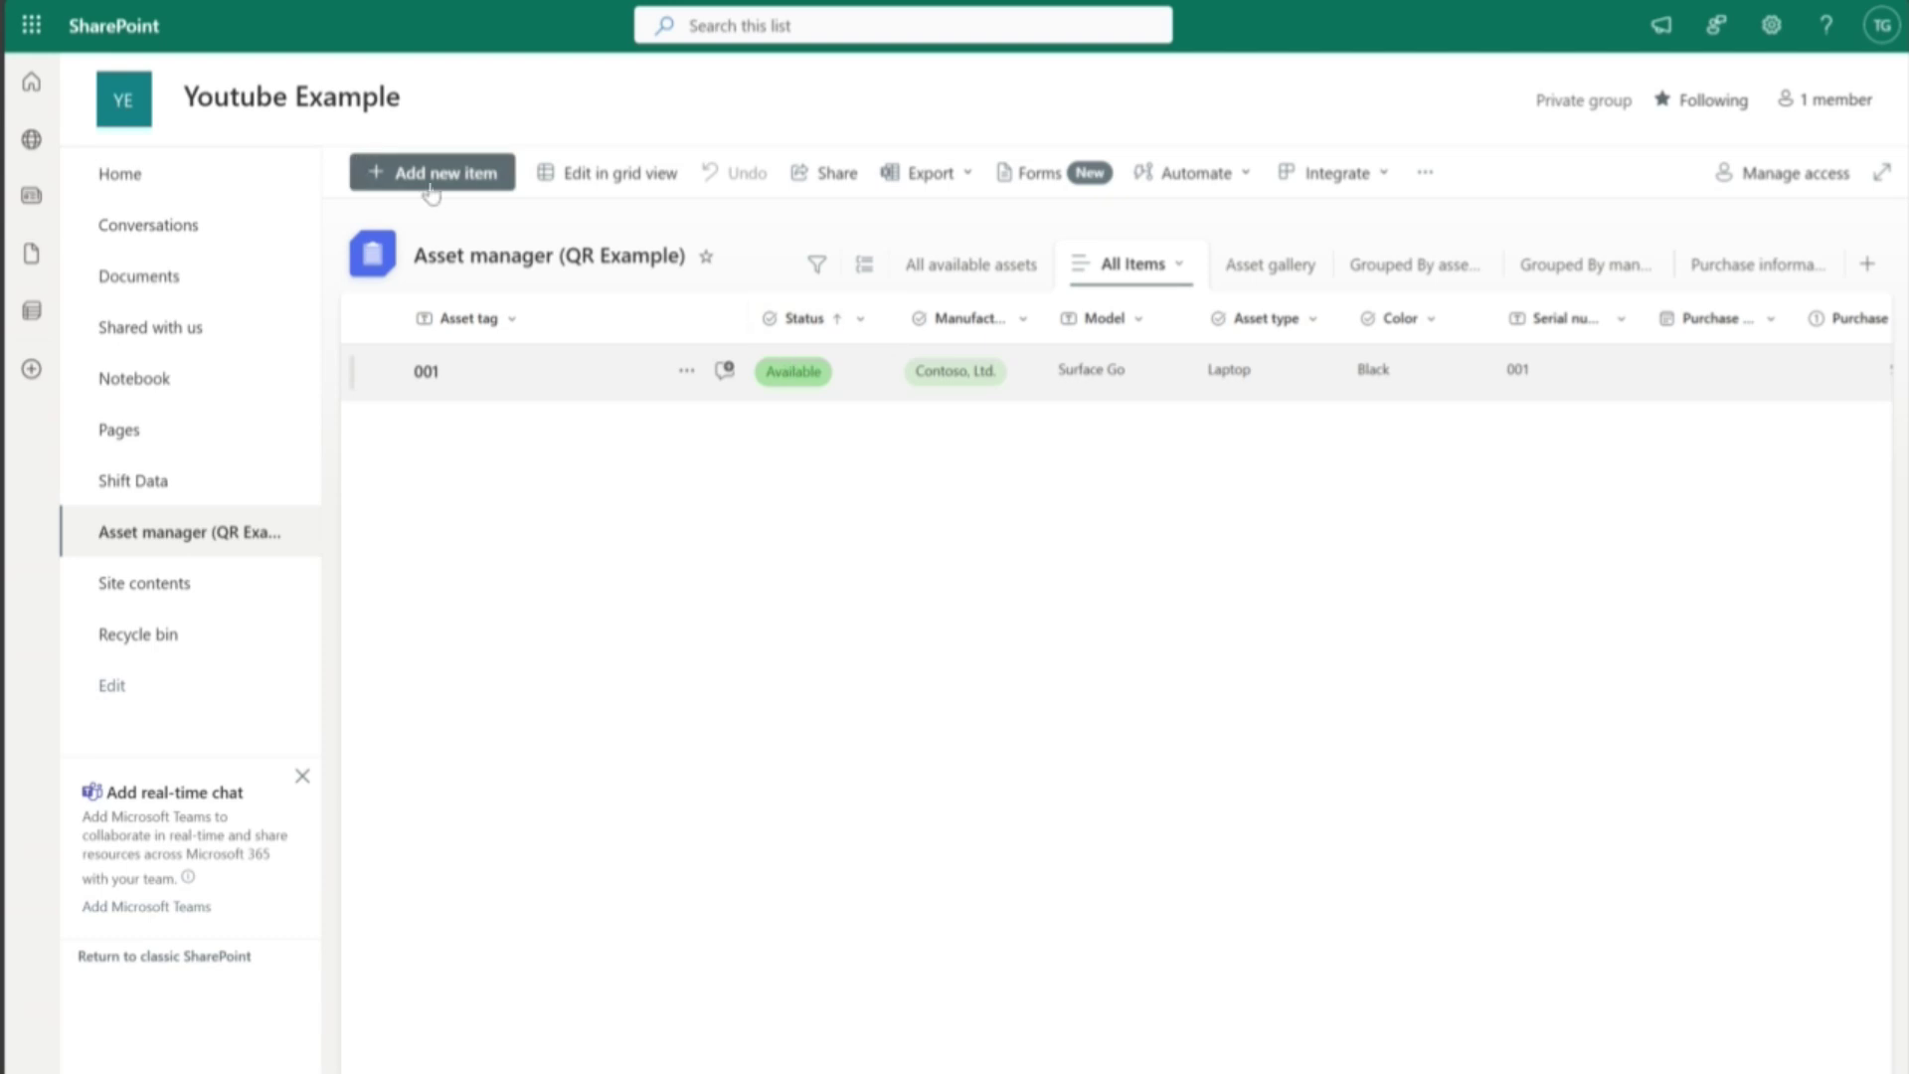
# - Create a list item with Status Available, Manufacturer Fabrikam, Inc., Serial number 'Hello Youtube', and save it
pyautogui.click(427, 177)
pyautogui.scroll(-3, 631, 405)
pyautogui.click(507, 283)
pyautogui.click(478, 332)
pyautogui.click(485, 365)
pyautogui.click(478, 438)
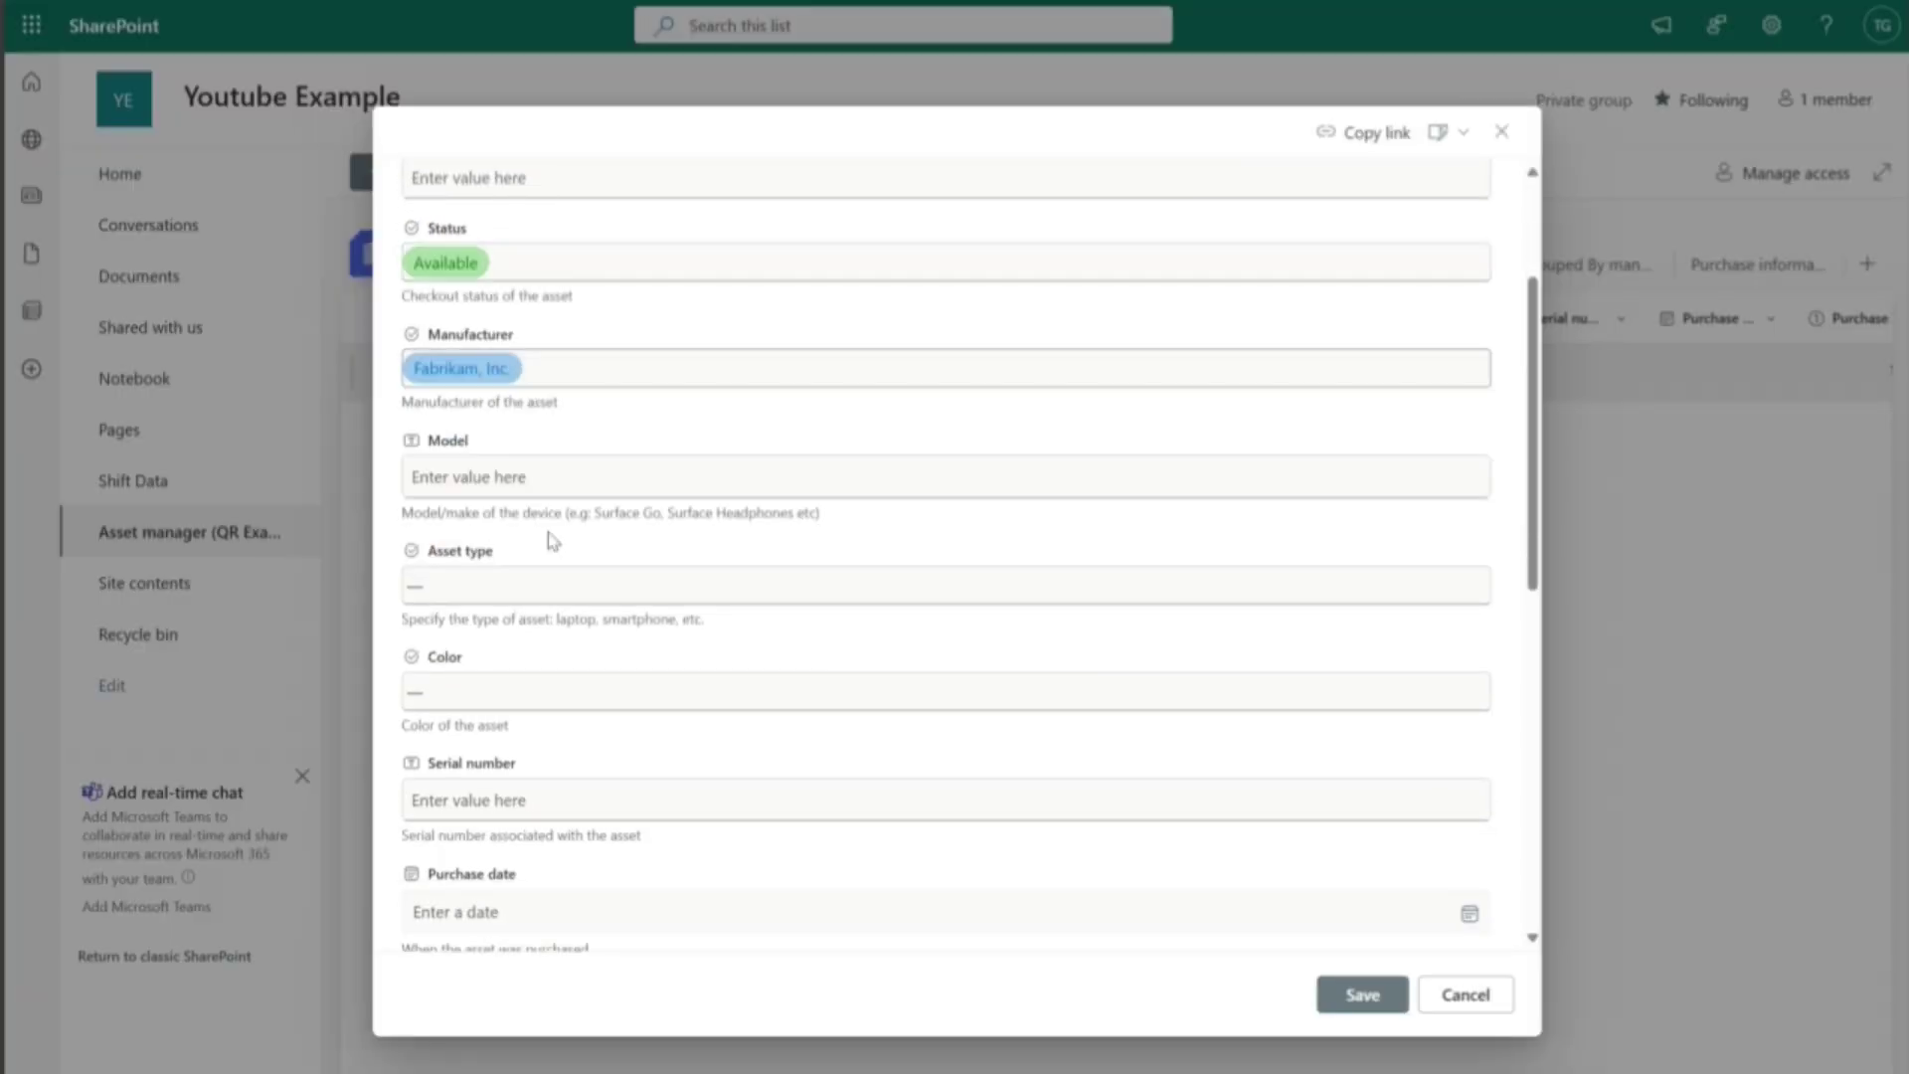
pyautogui.scroll(-3, 537, 520)
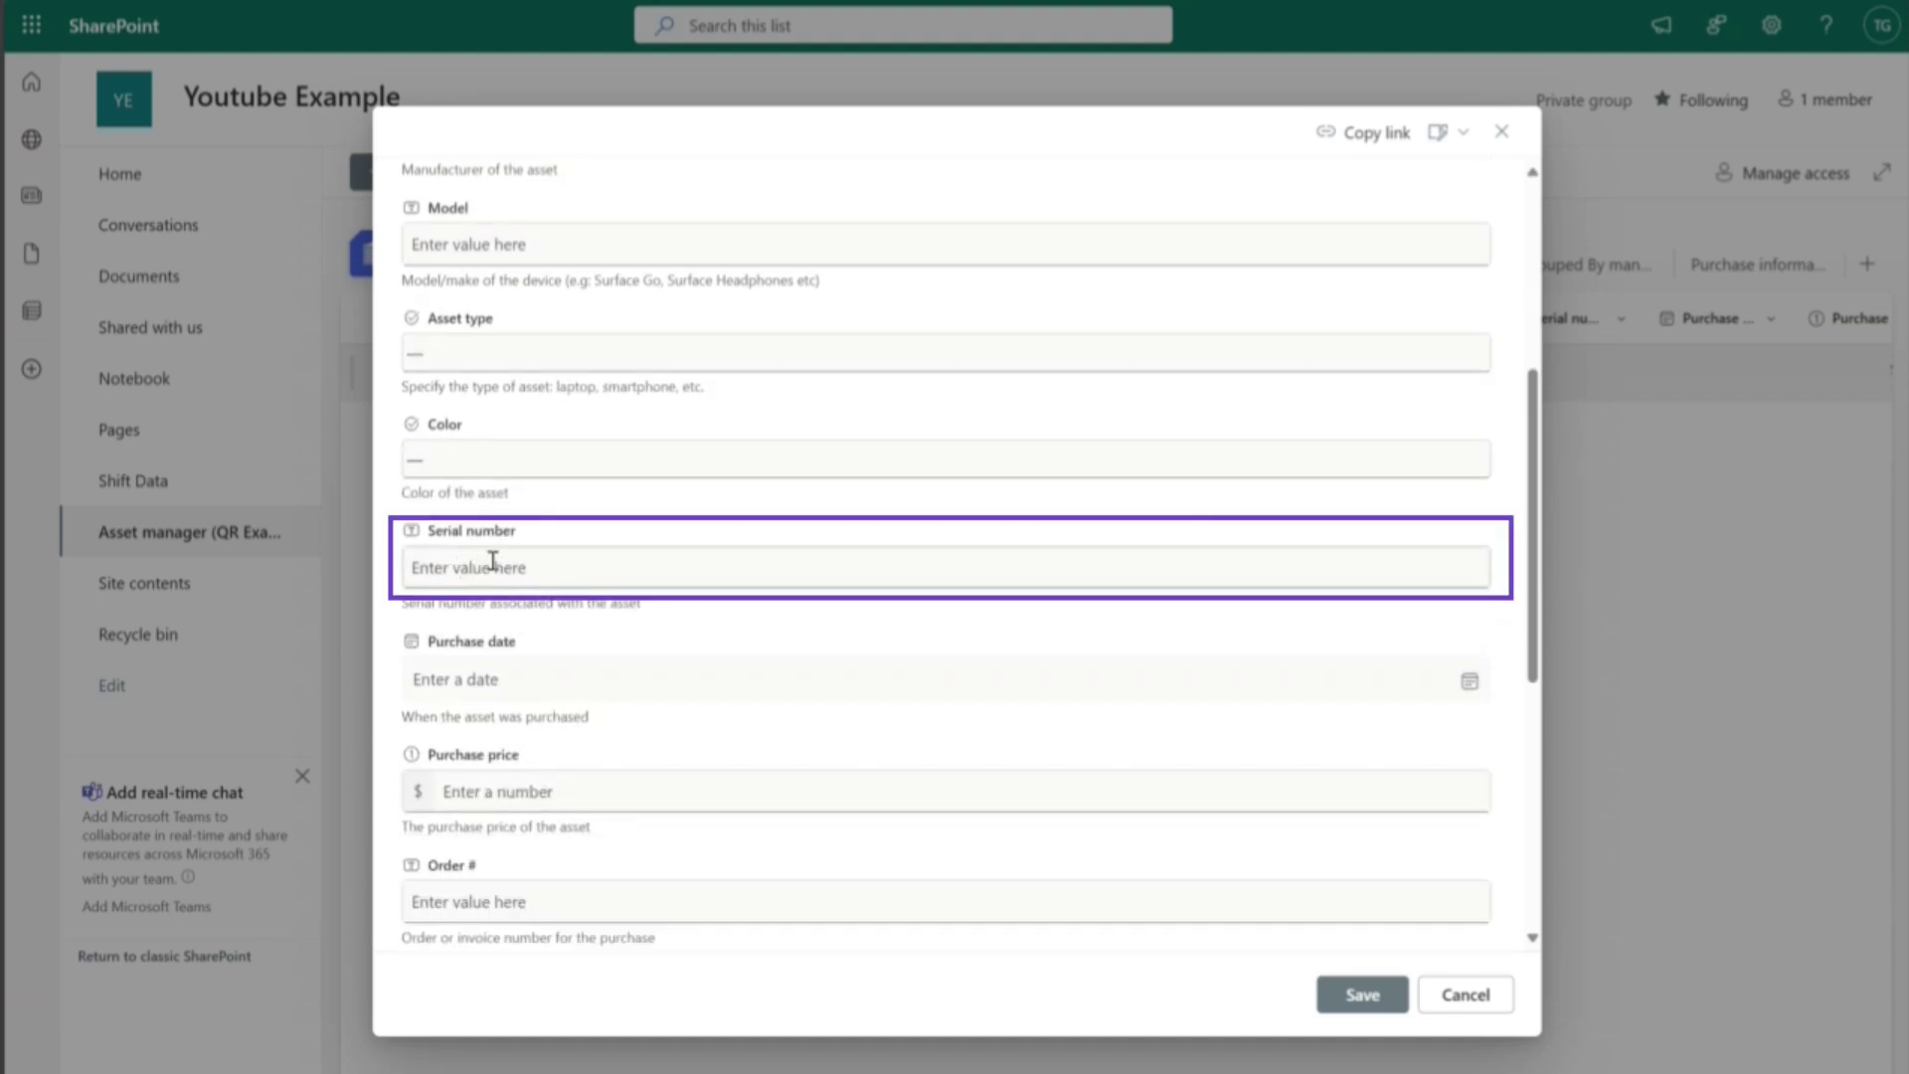
pyautogui.click(491, 564)
pyautogui.write('Hello Youtube')
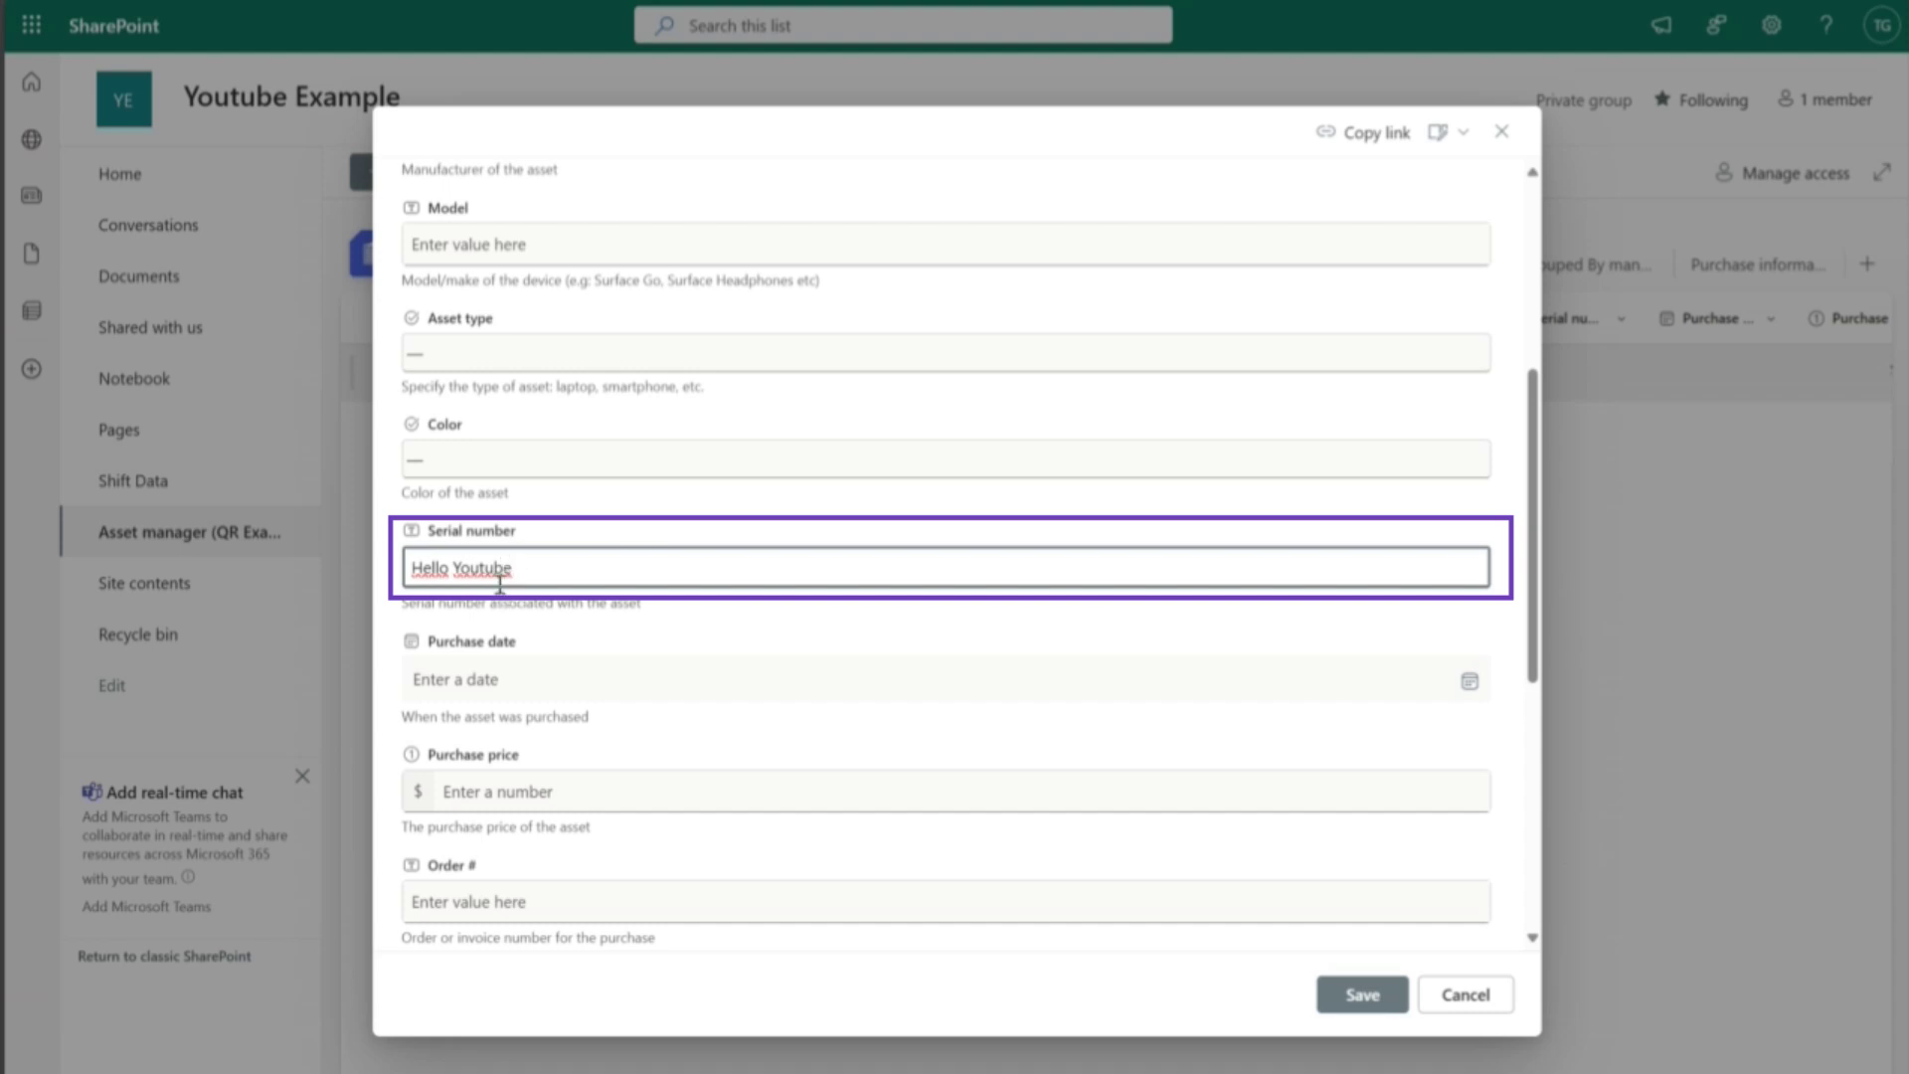
pyautogui.scroll(-3, 522, 644)
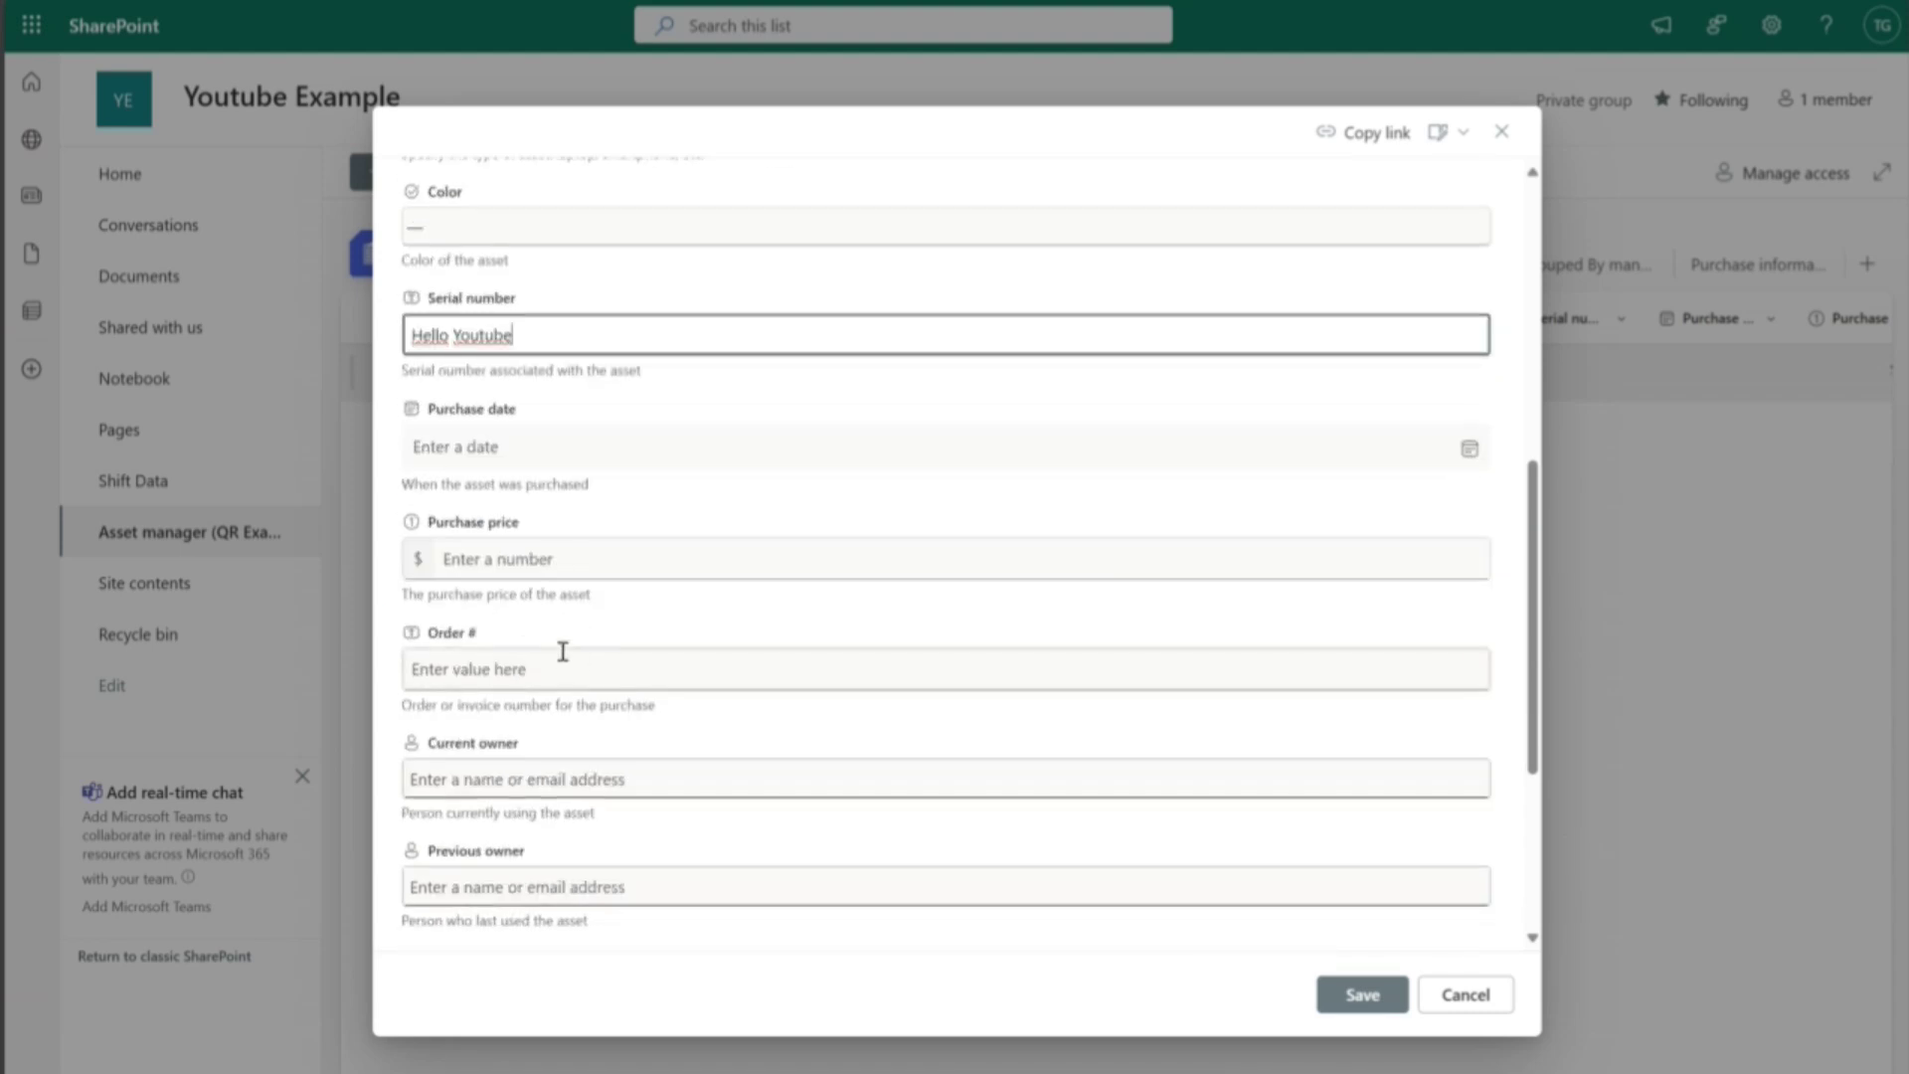
pyautogui.scroll(4, 568, 656)
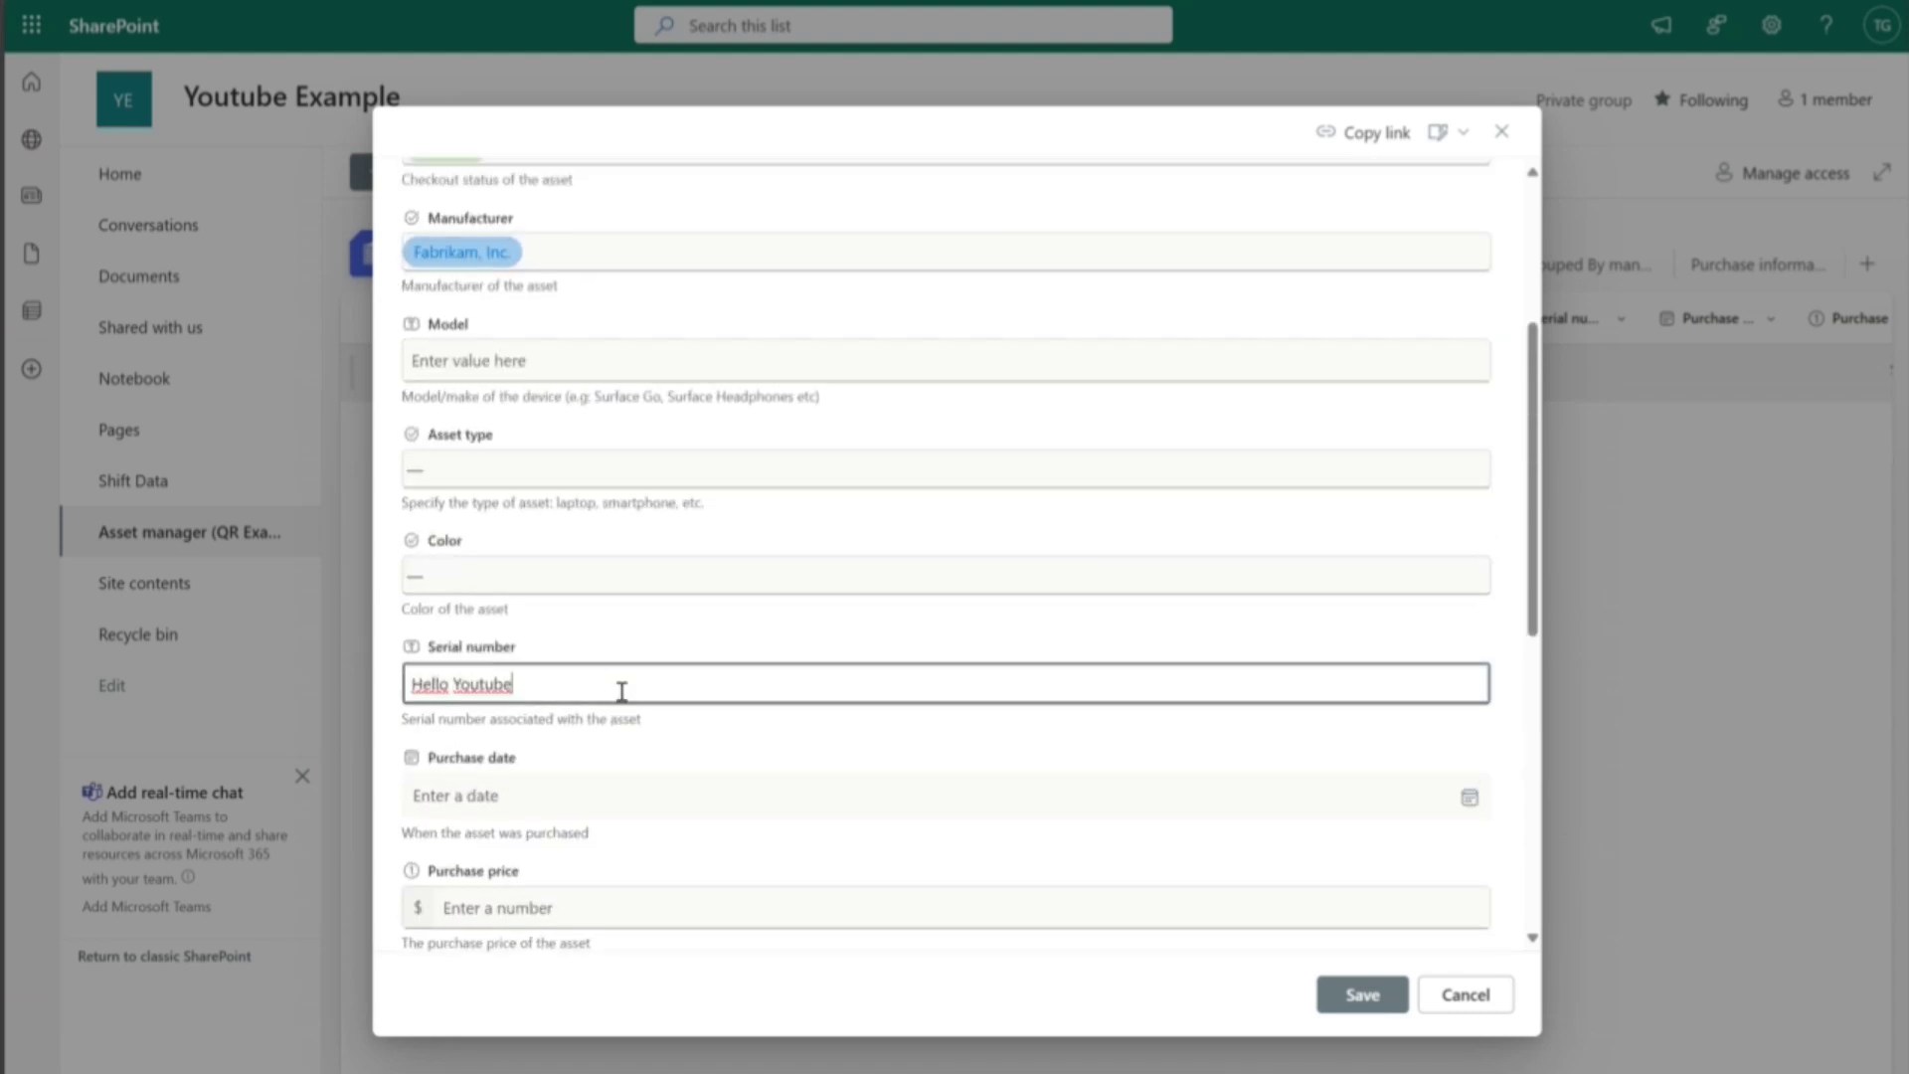
pyautogui.click(1360, 996)
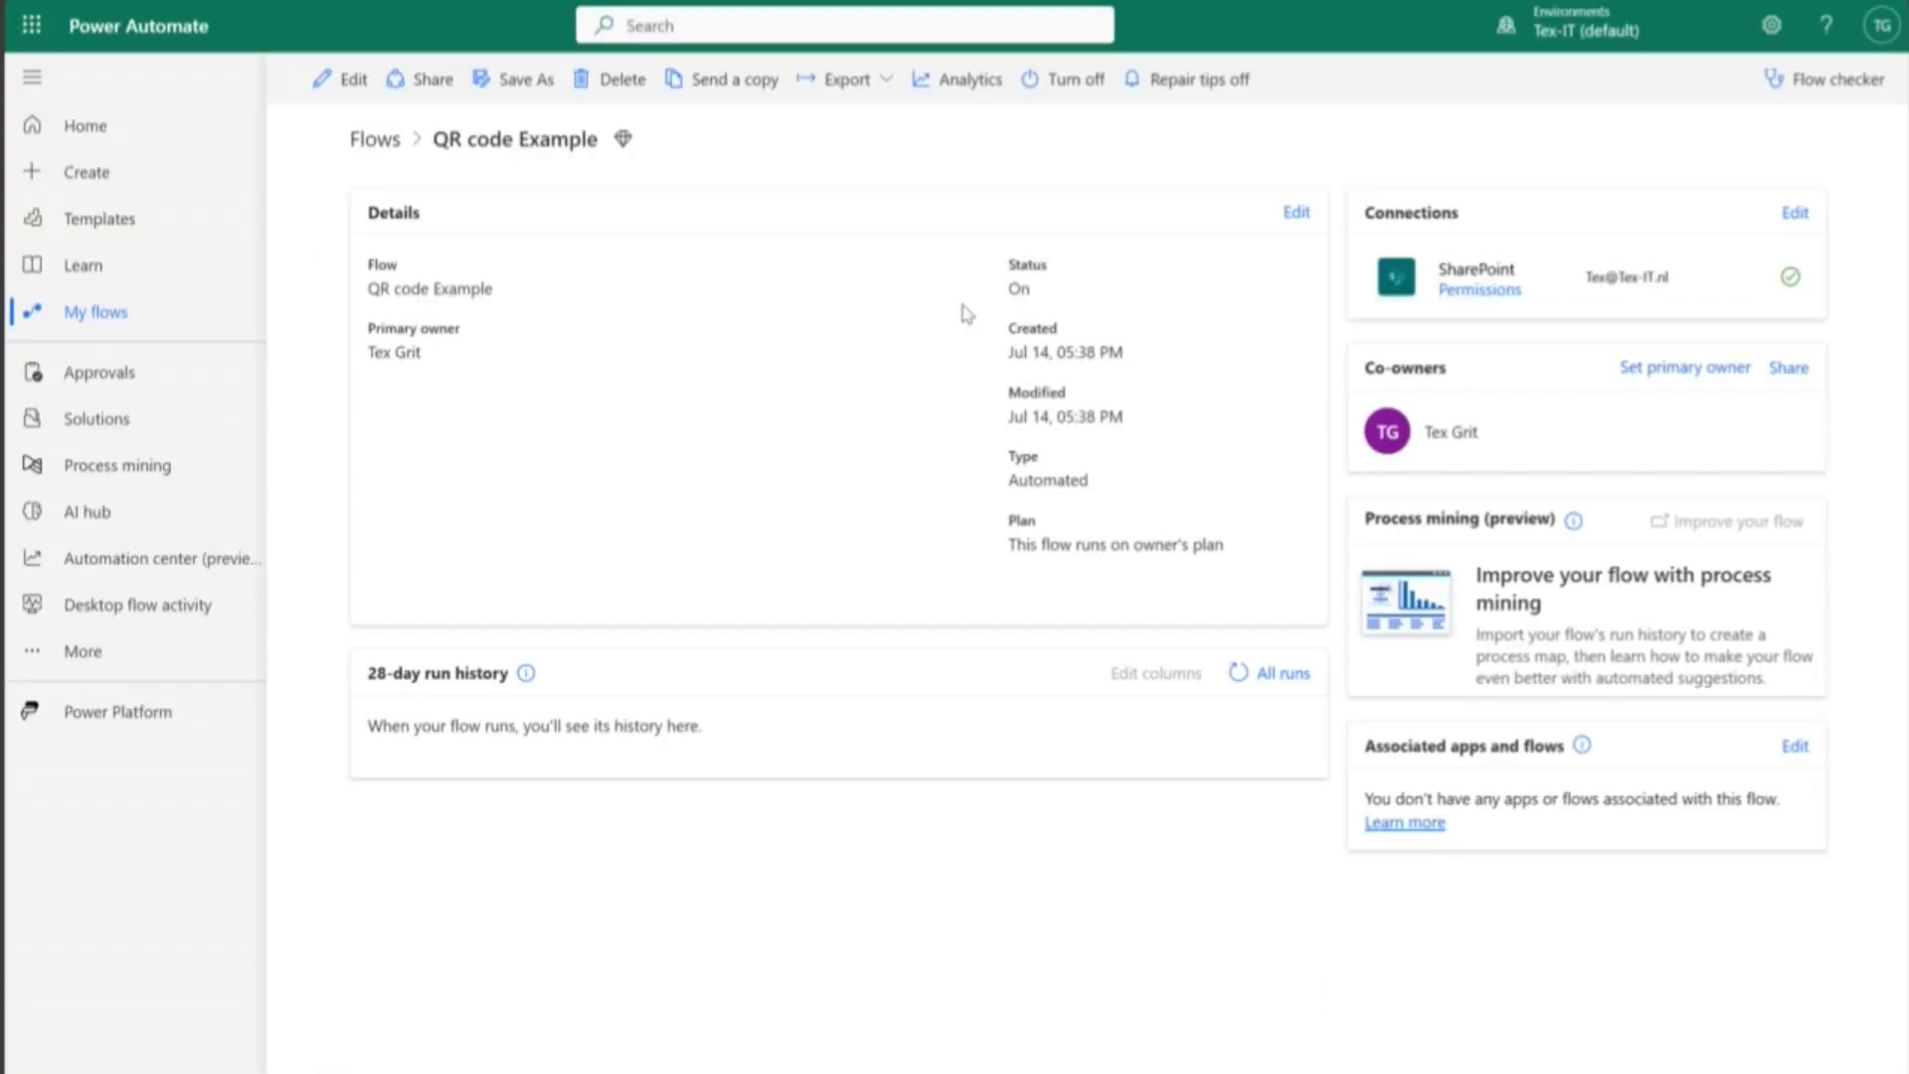
# - Refresh the list and open the Hello Youtube item's Hello Youtube.png QR code attachment
pyautogui.click(1240, 671)
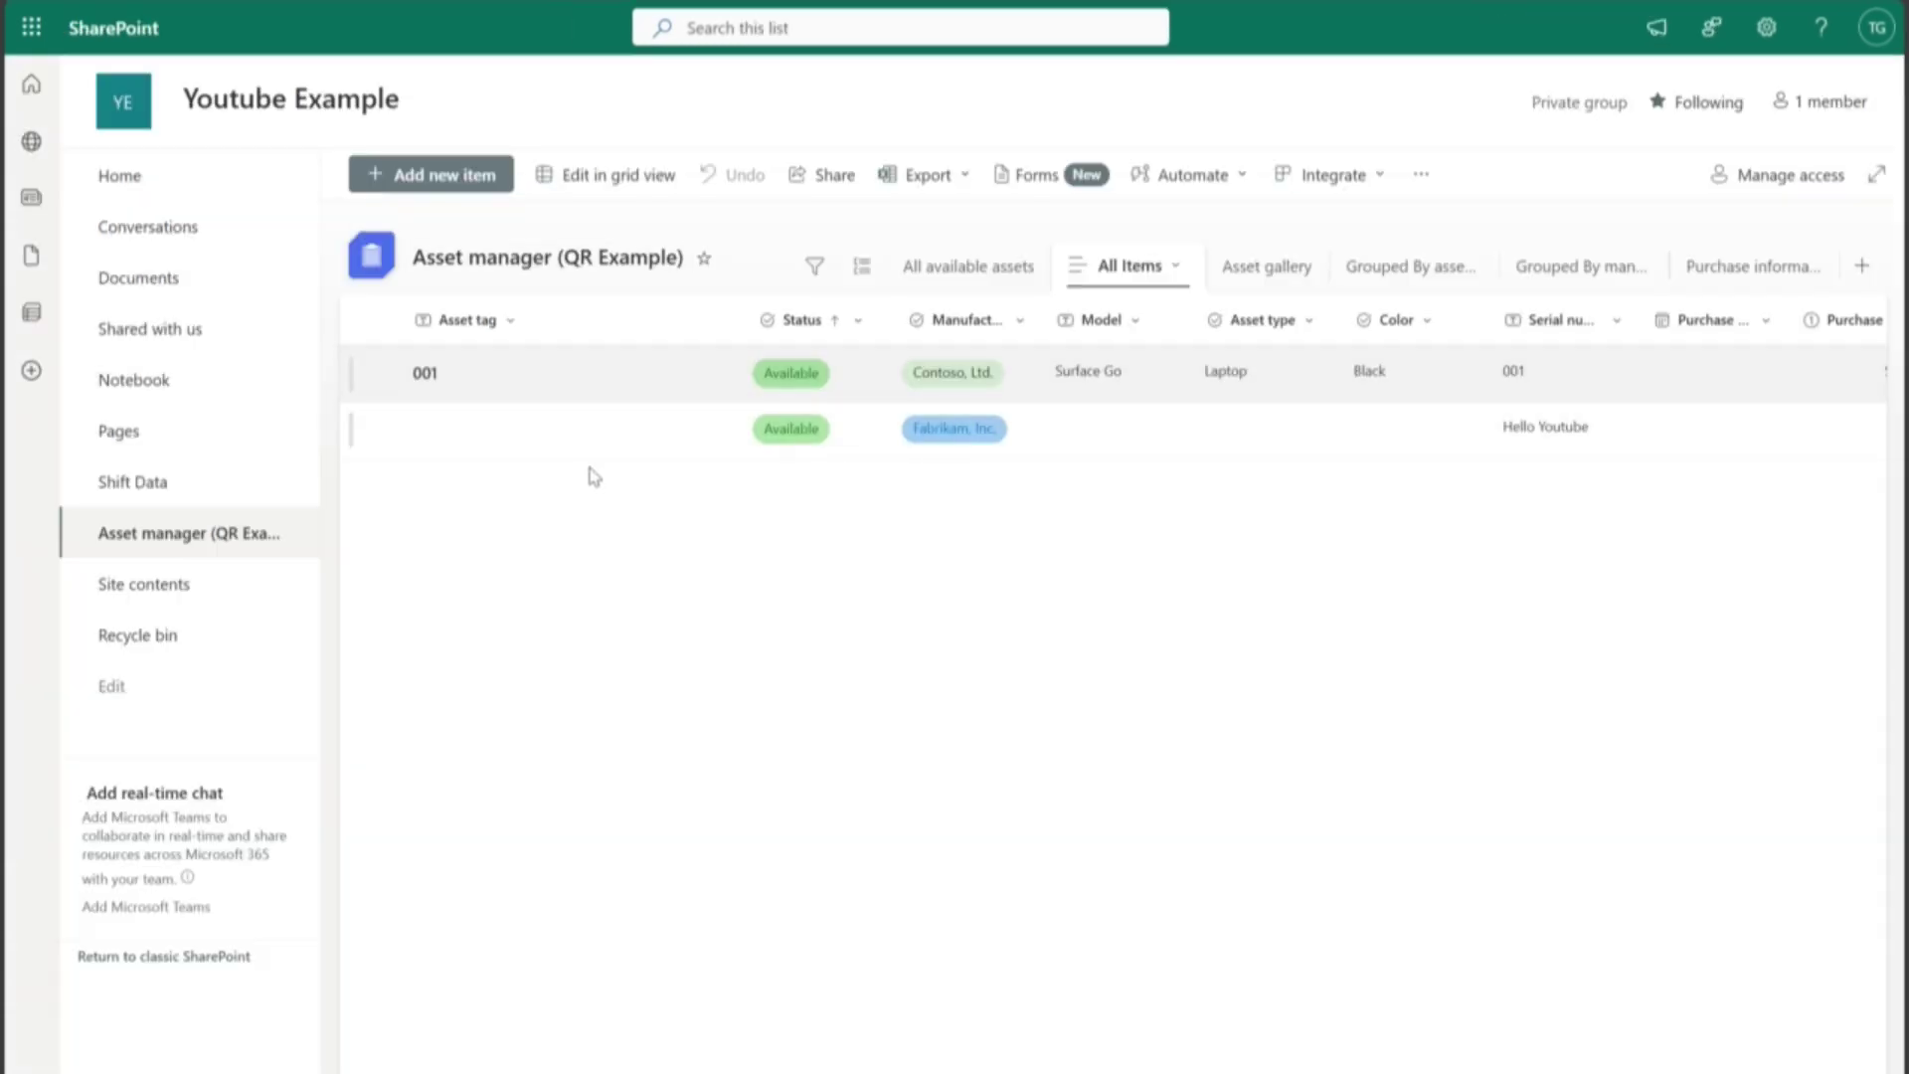
pyautogui.click(1099, 448)
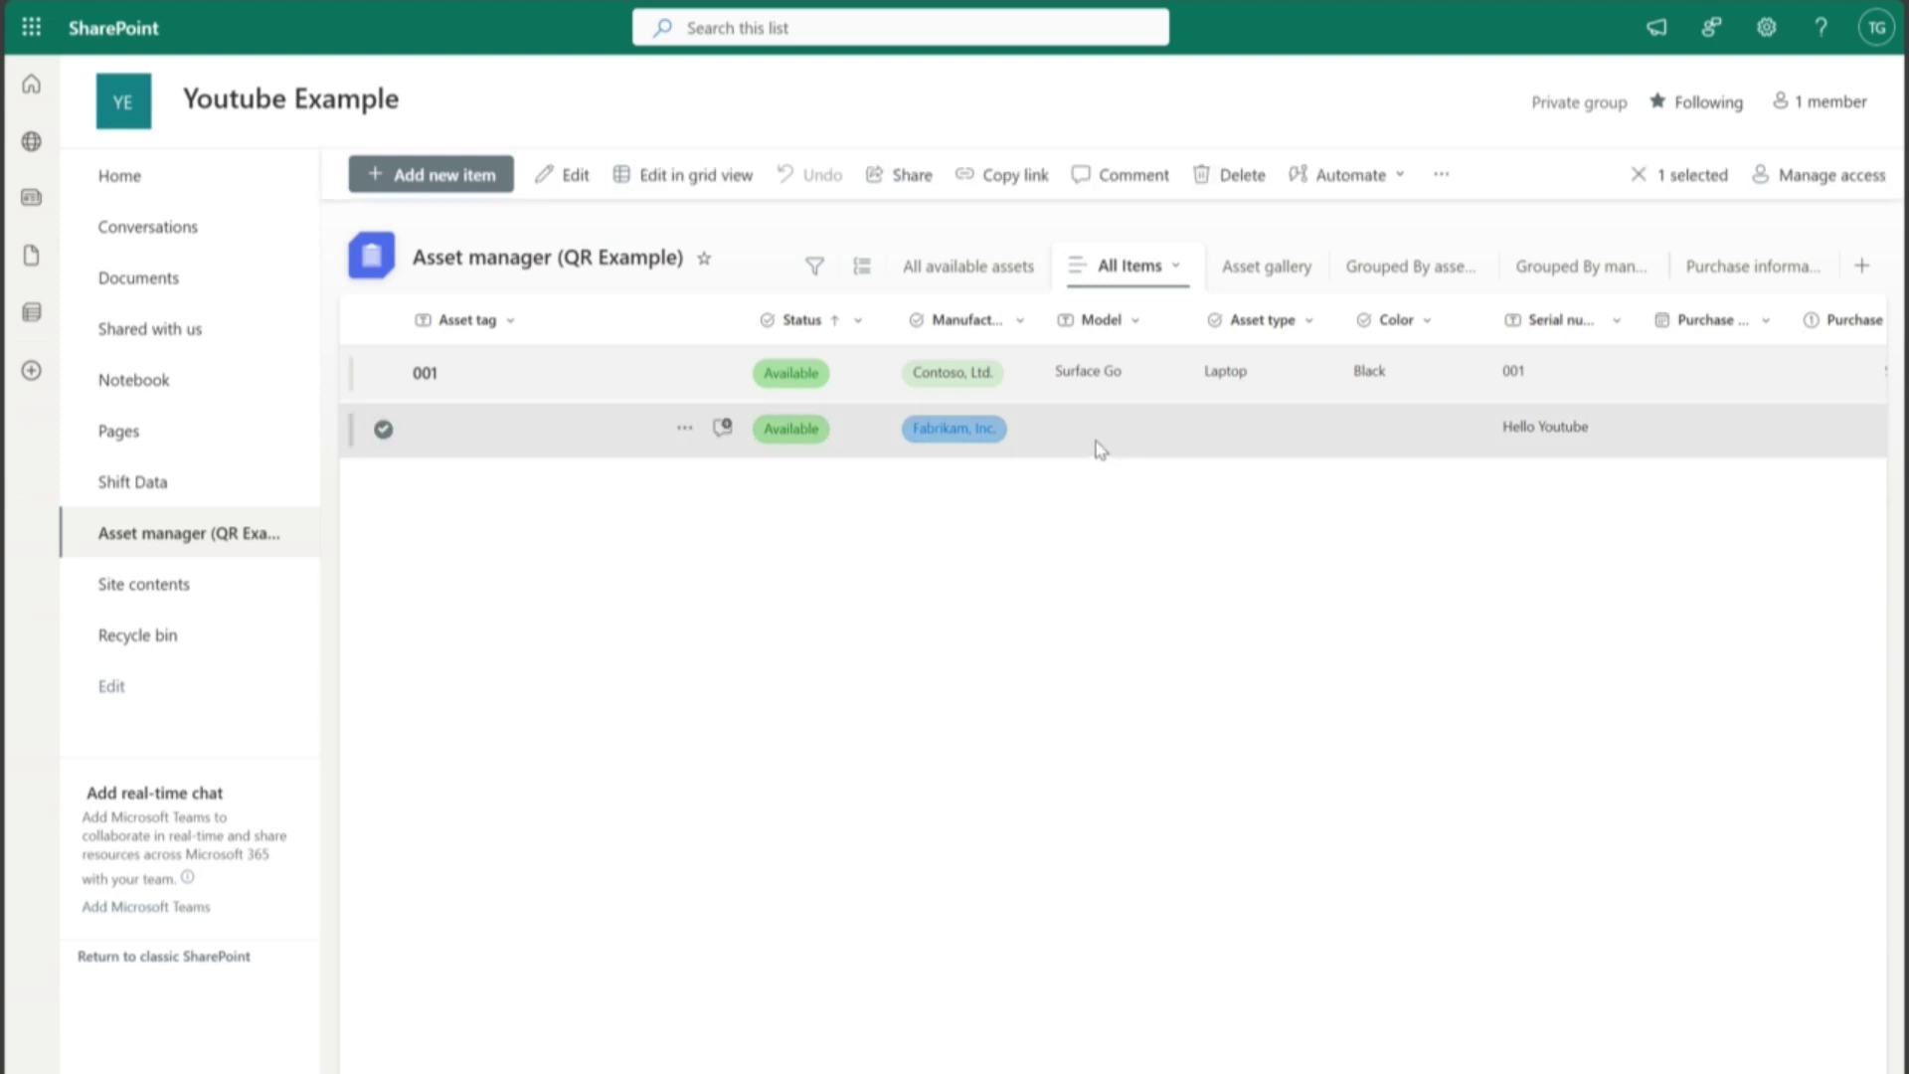
pyautogui.click(1099, 448)
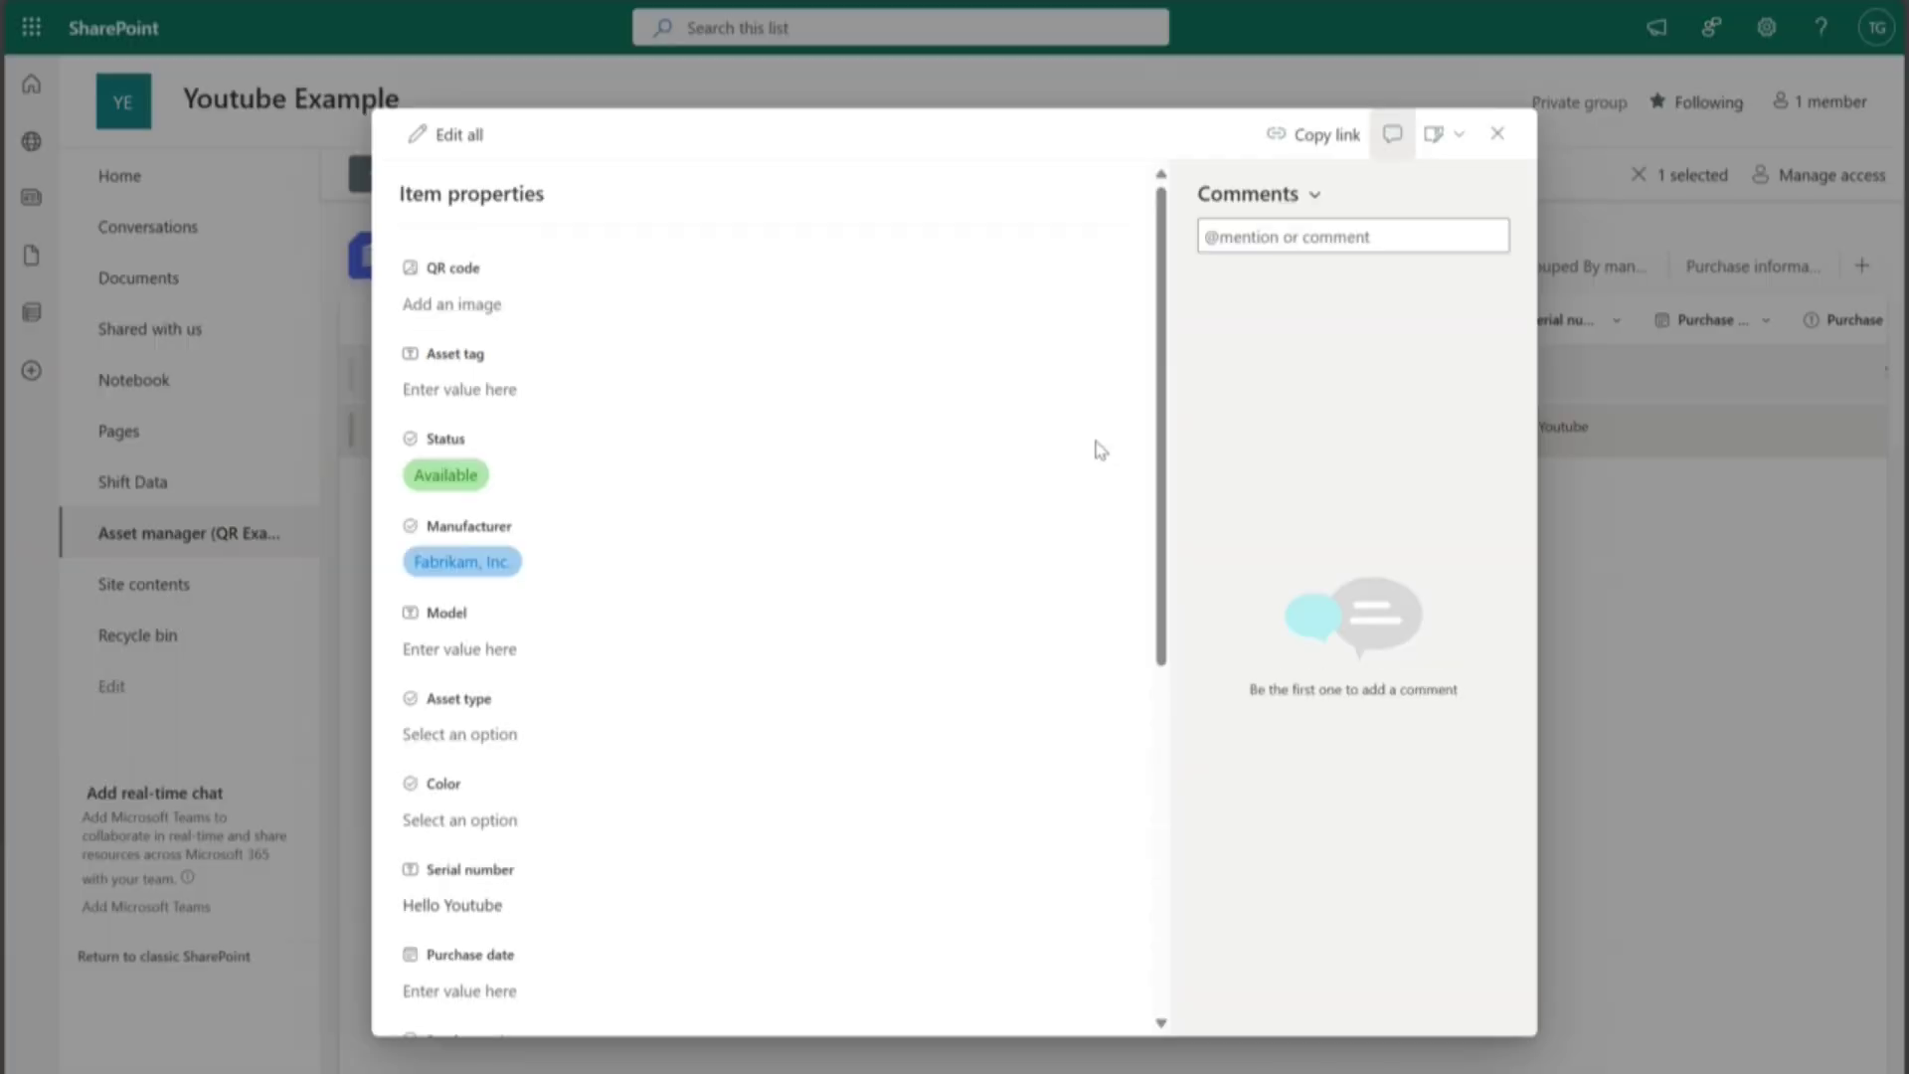
pyautogui.scroll(-6, 1019, 530)
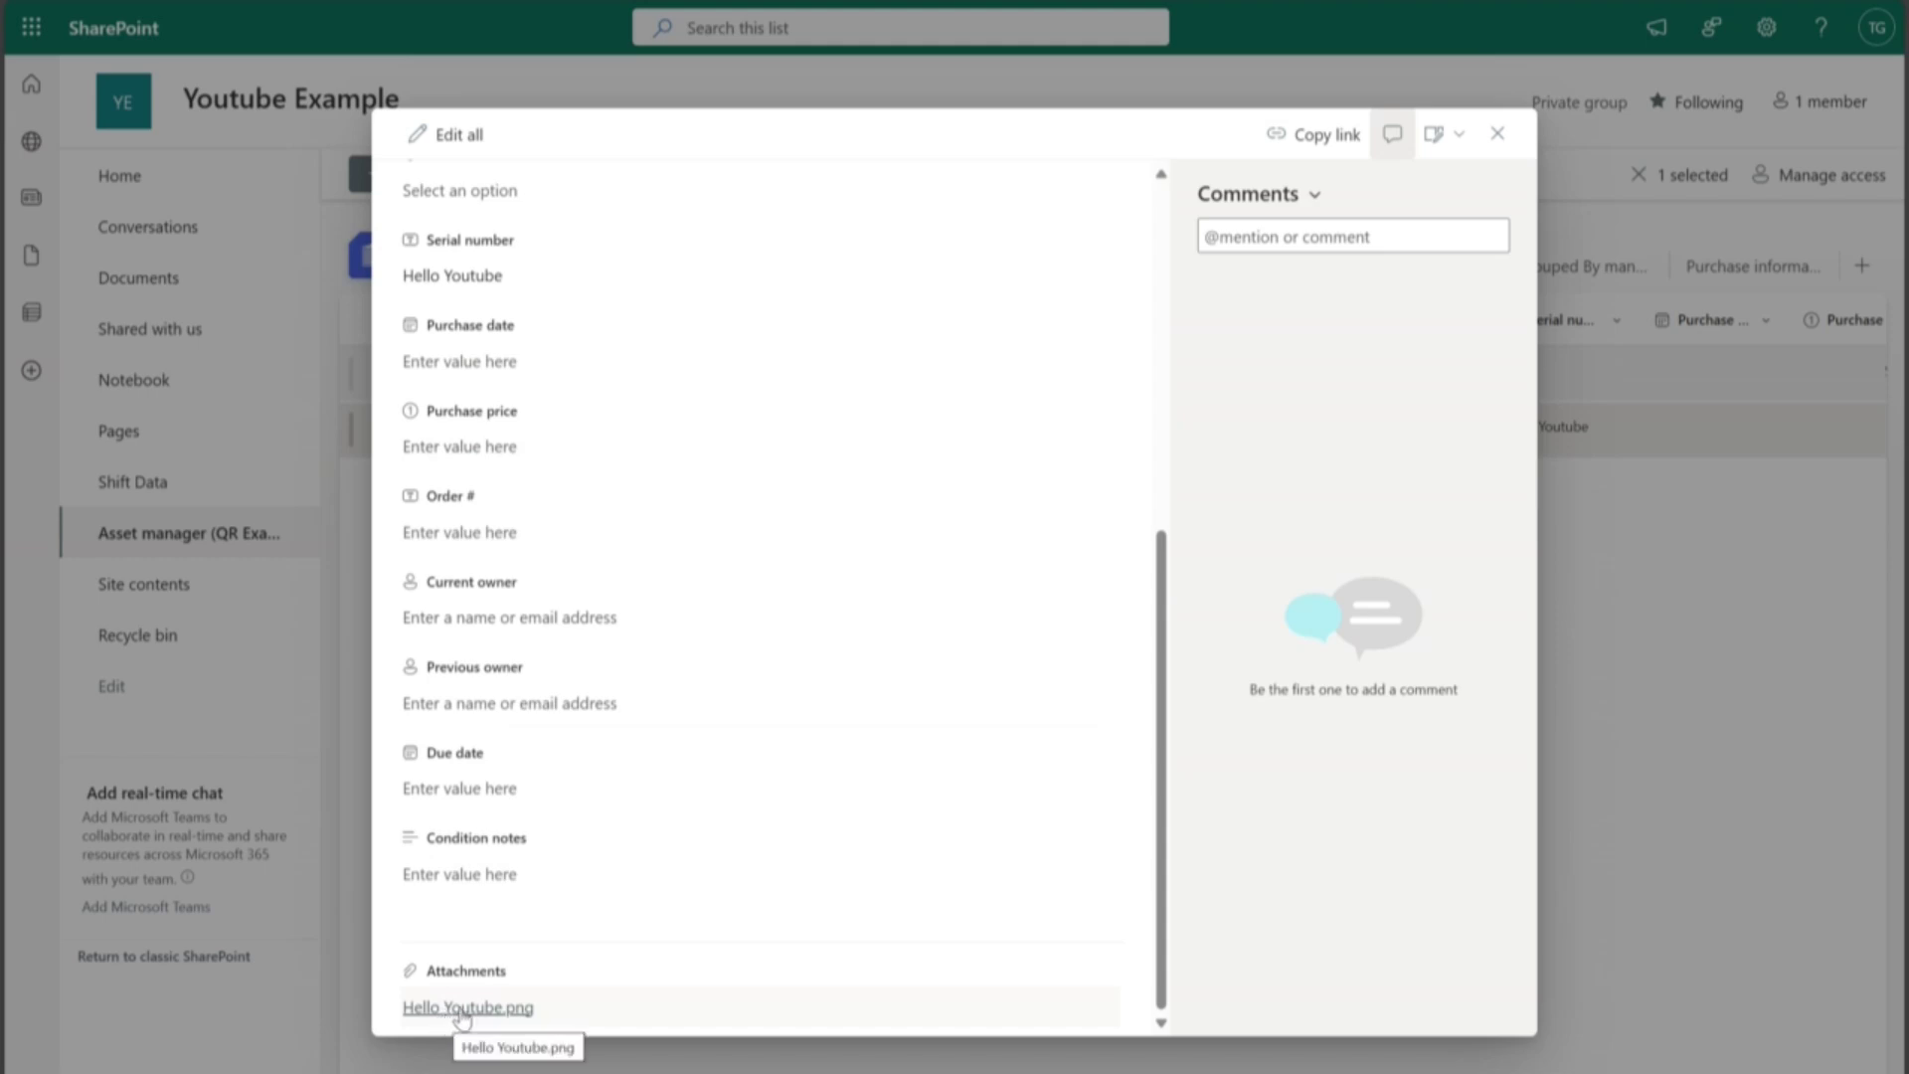
pyautogui.click(461, 1007)
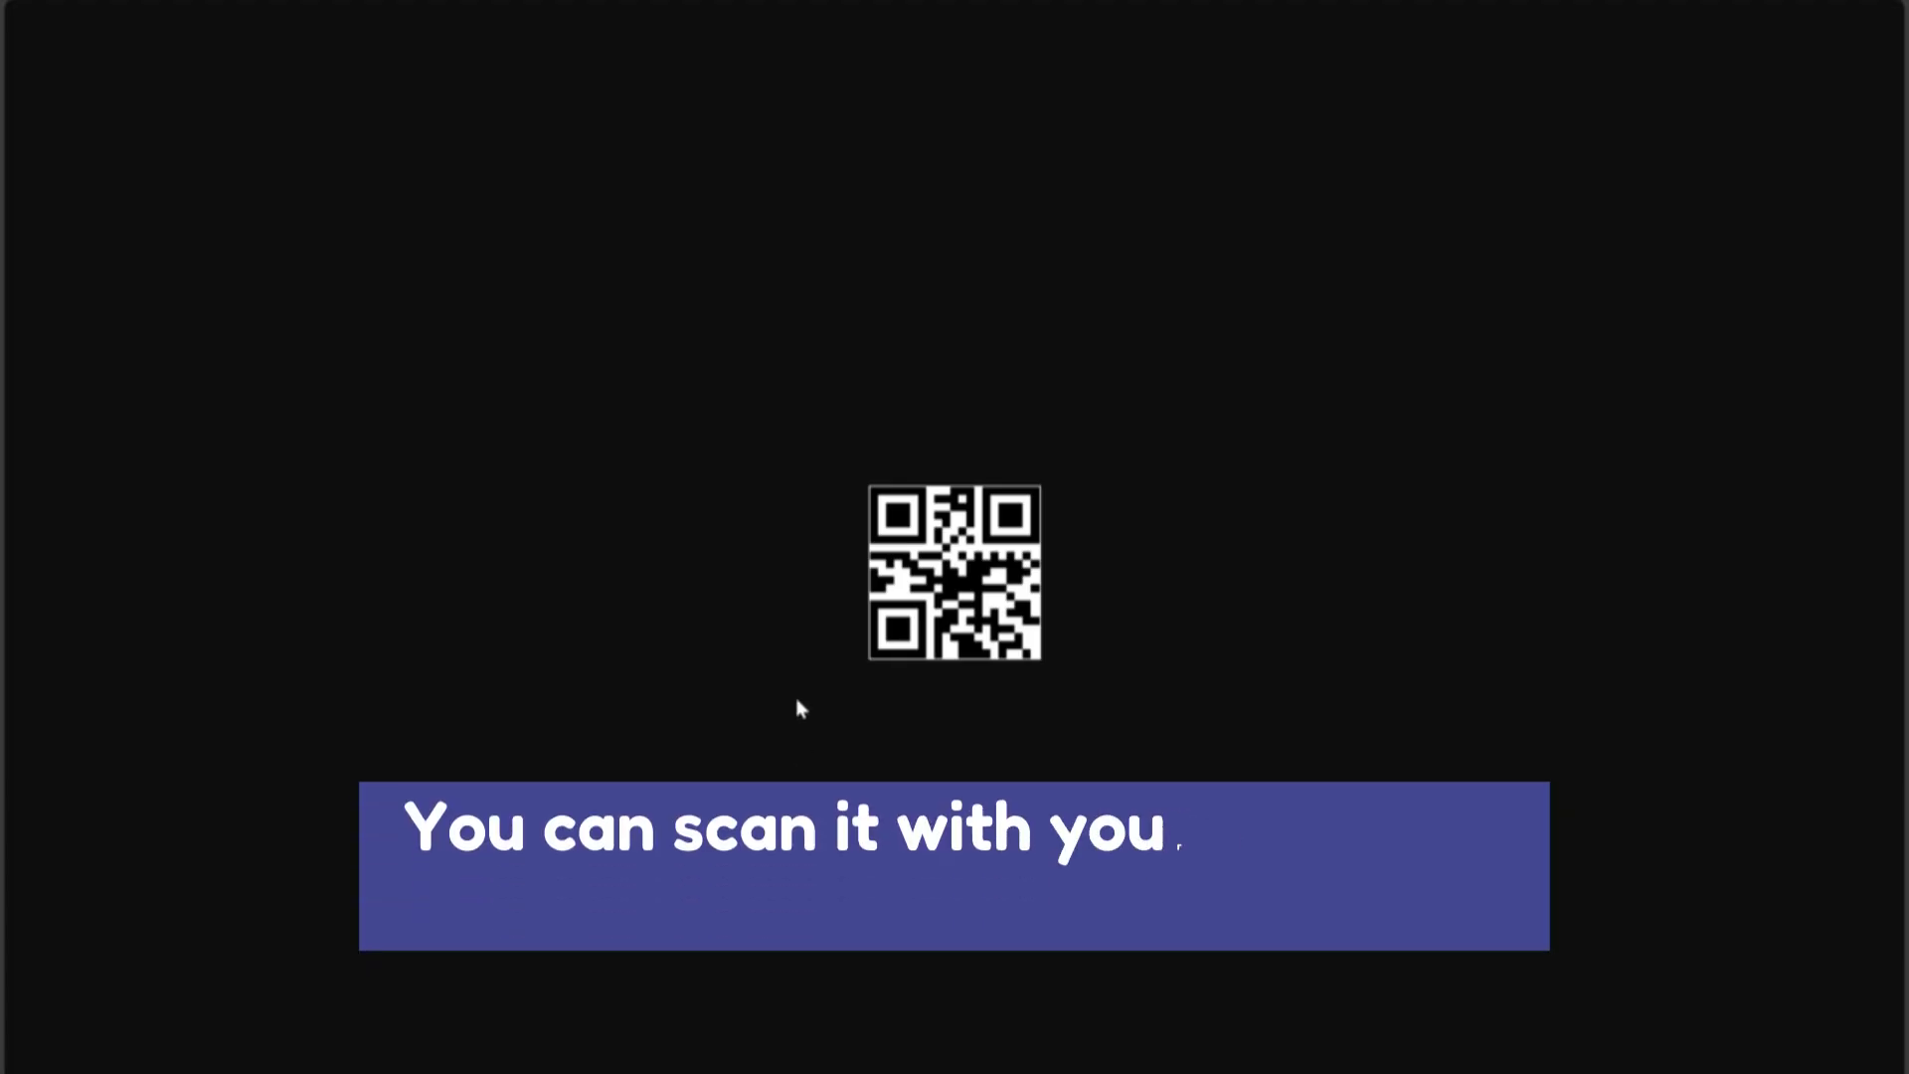
# - Zoom in on the attached QR code PNG in the image viewer
pyautogui.scroll(3, 1082, 718)
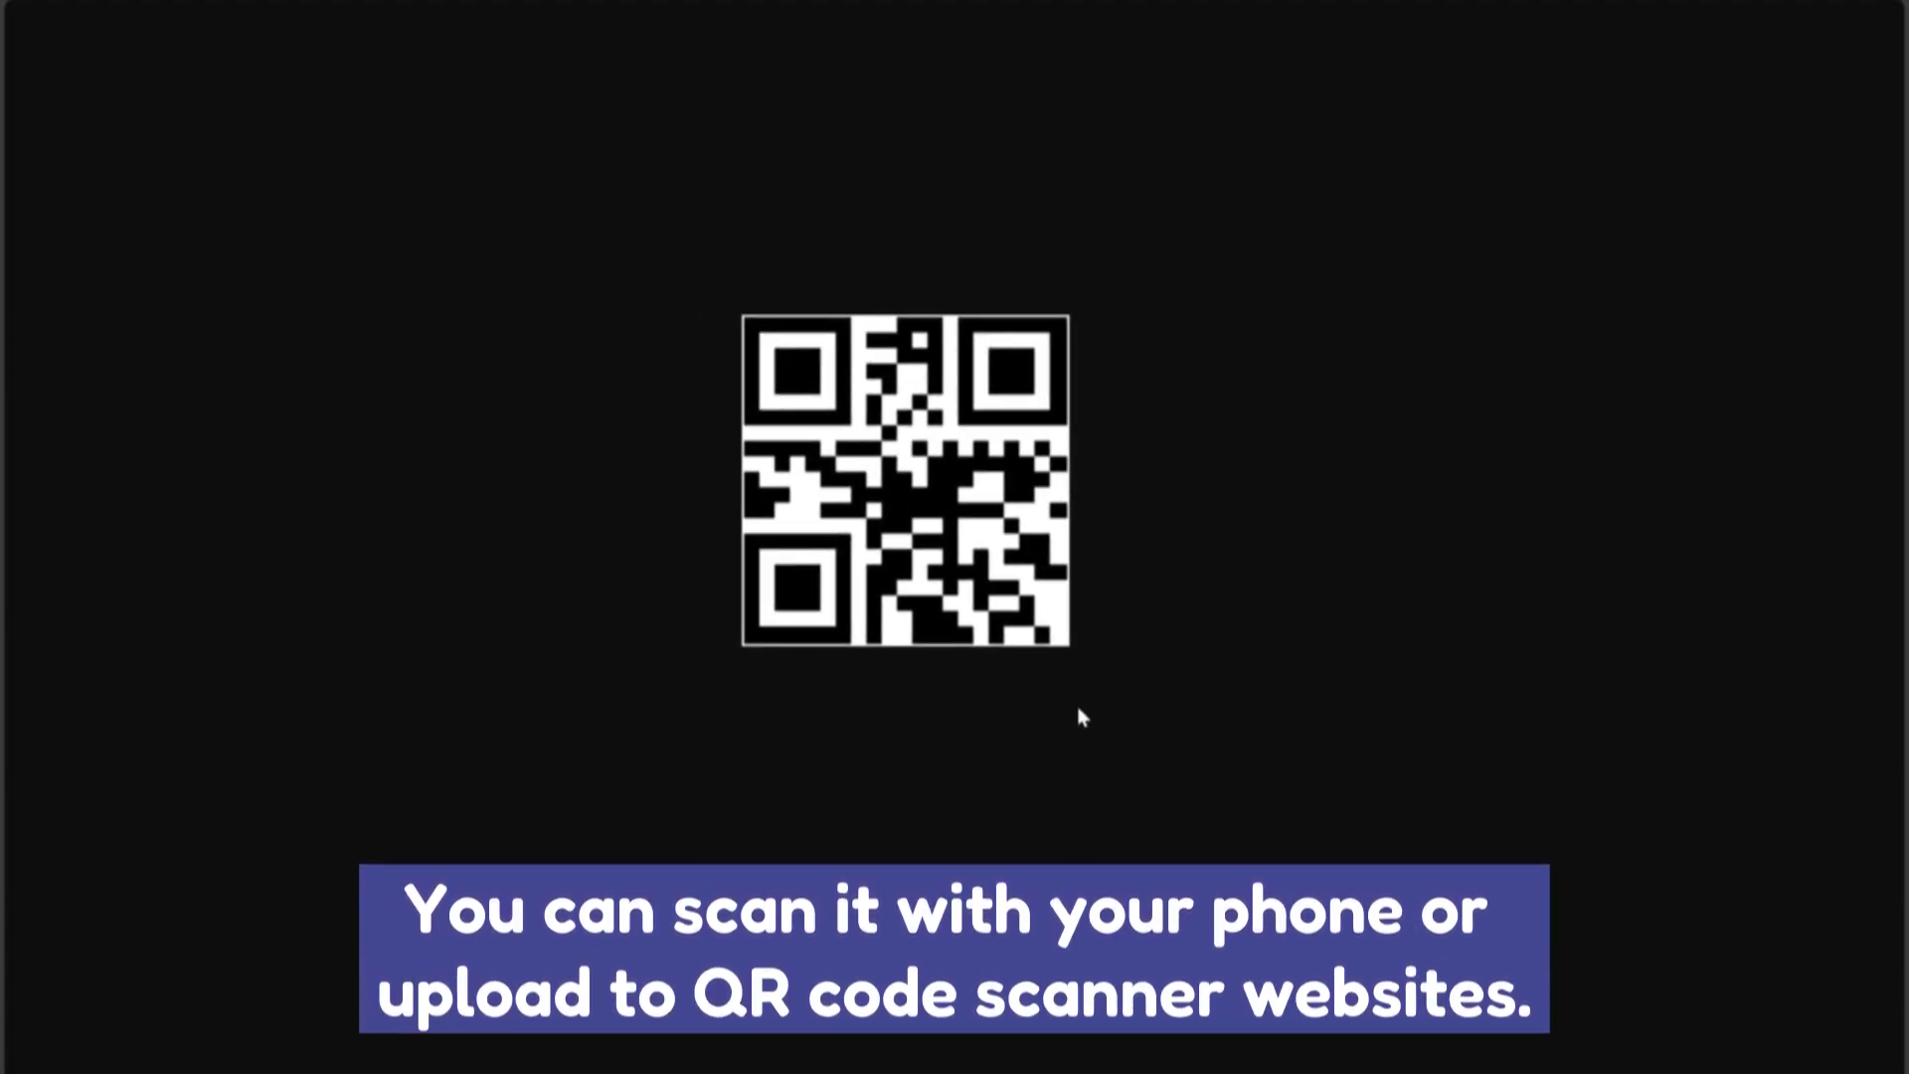
pyautogui.scroll(2, 1082, 718)
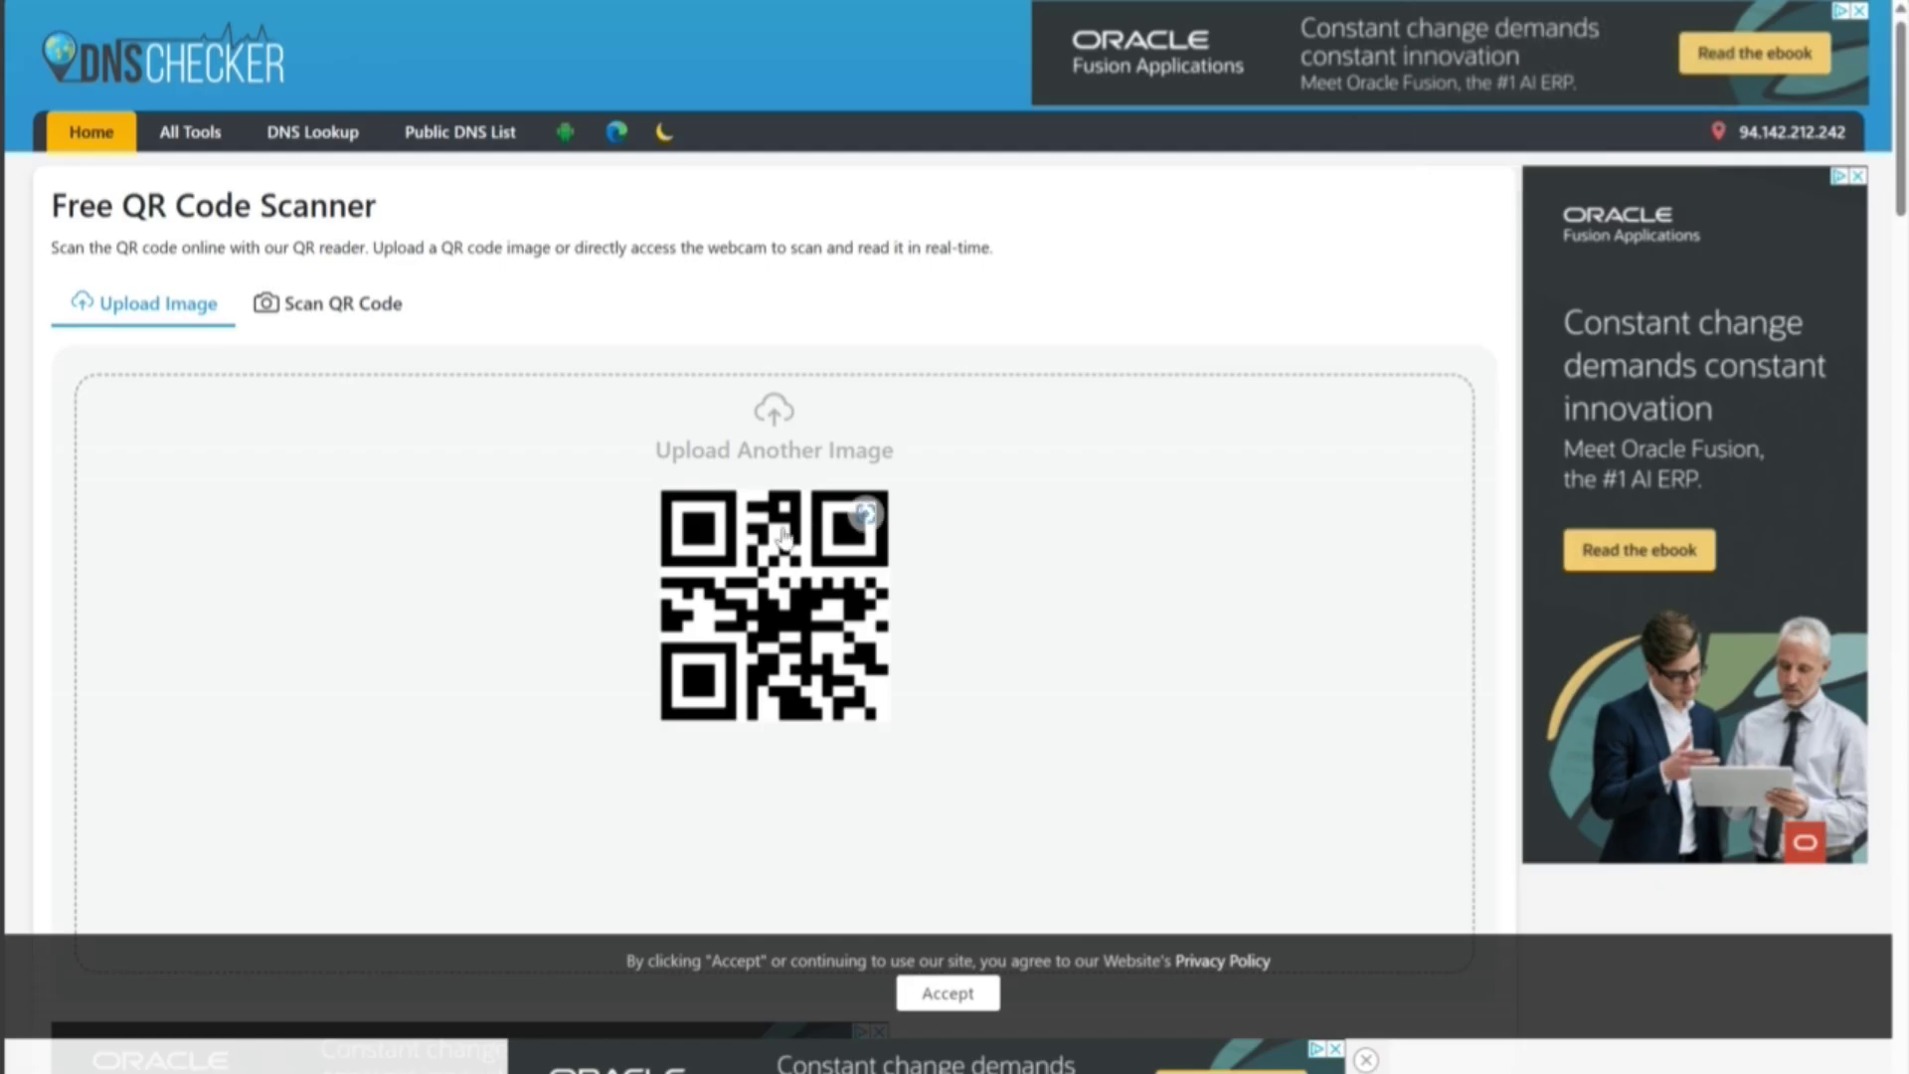
pyautogui.scroll(-2, 560, 622)
pyautogui.scroll(-4, 560, 622)
pyautogui.scroll(4, 576, 614)
pyautogui.scroll(-4, 517, 636)
pyautogui.click(301, 554)
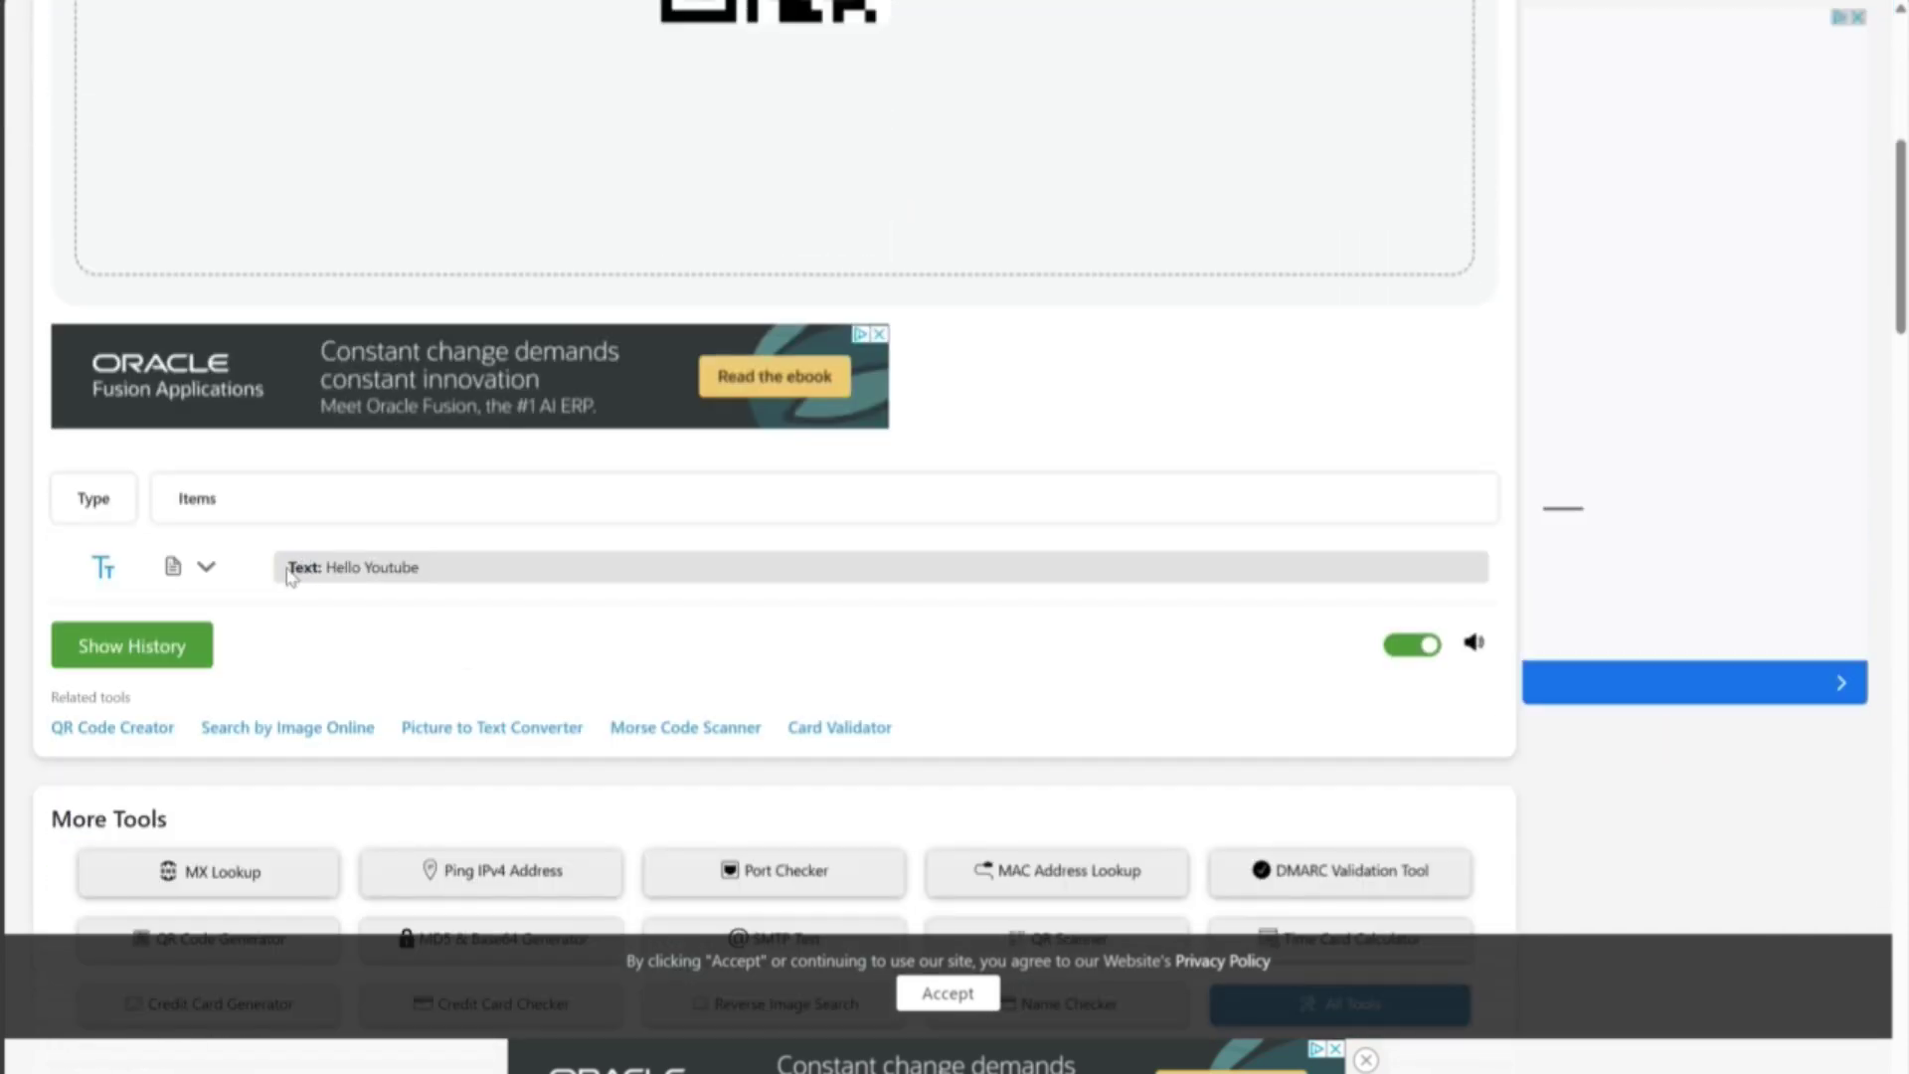
pyautogui.moveTo(288, 567); pyautogui.dragTo(512, 570)
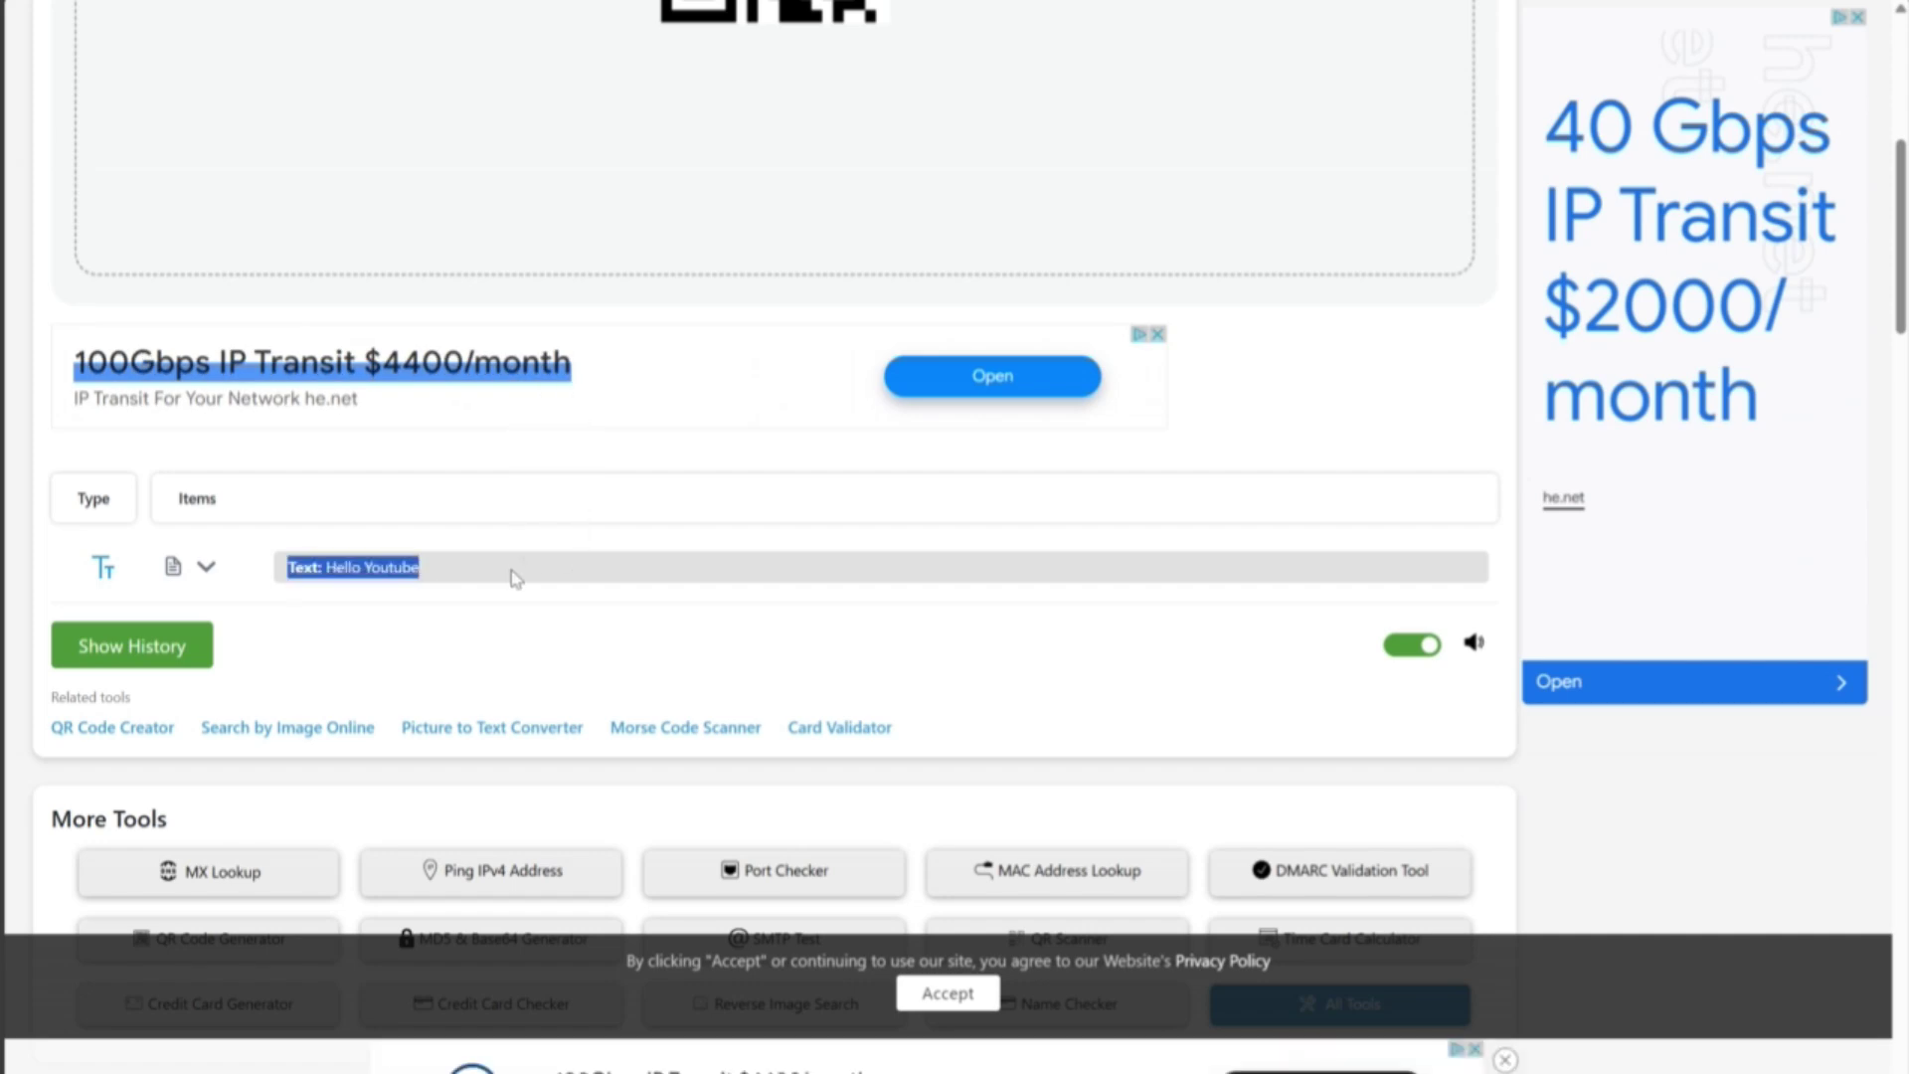
pyautogui.click(500, 584)
pyautogui.scroll(5, 500, 587)
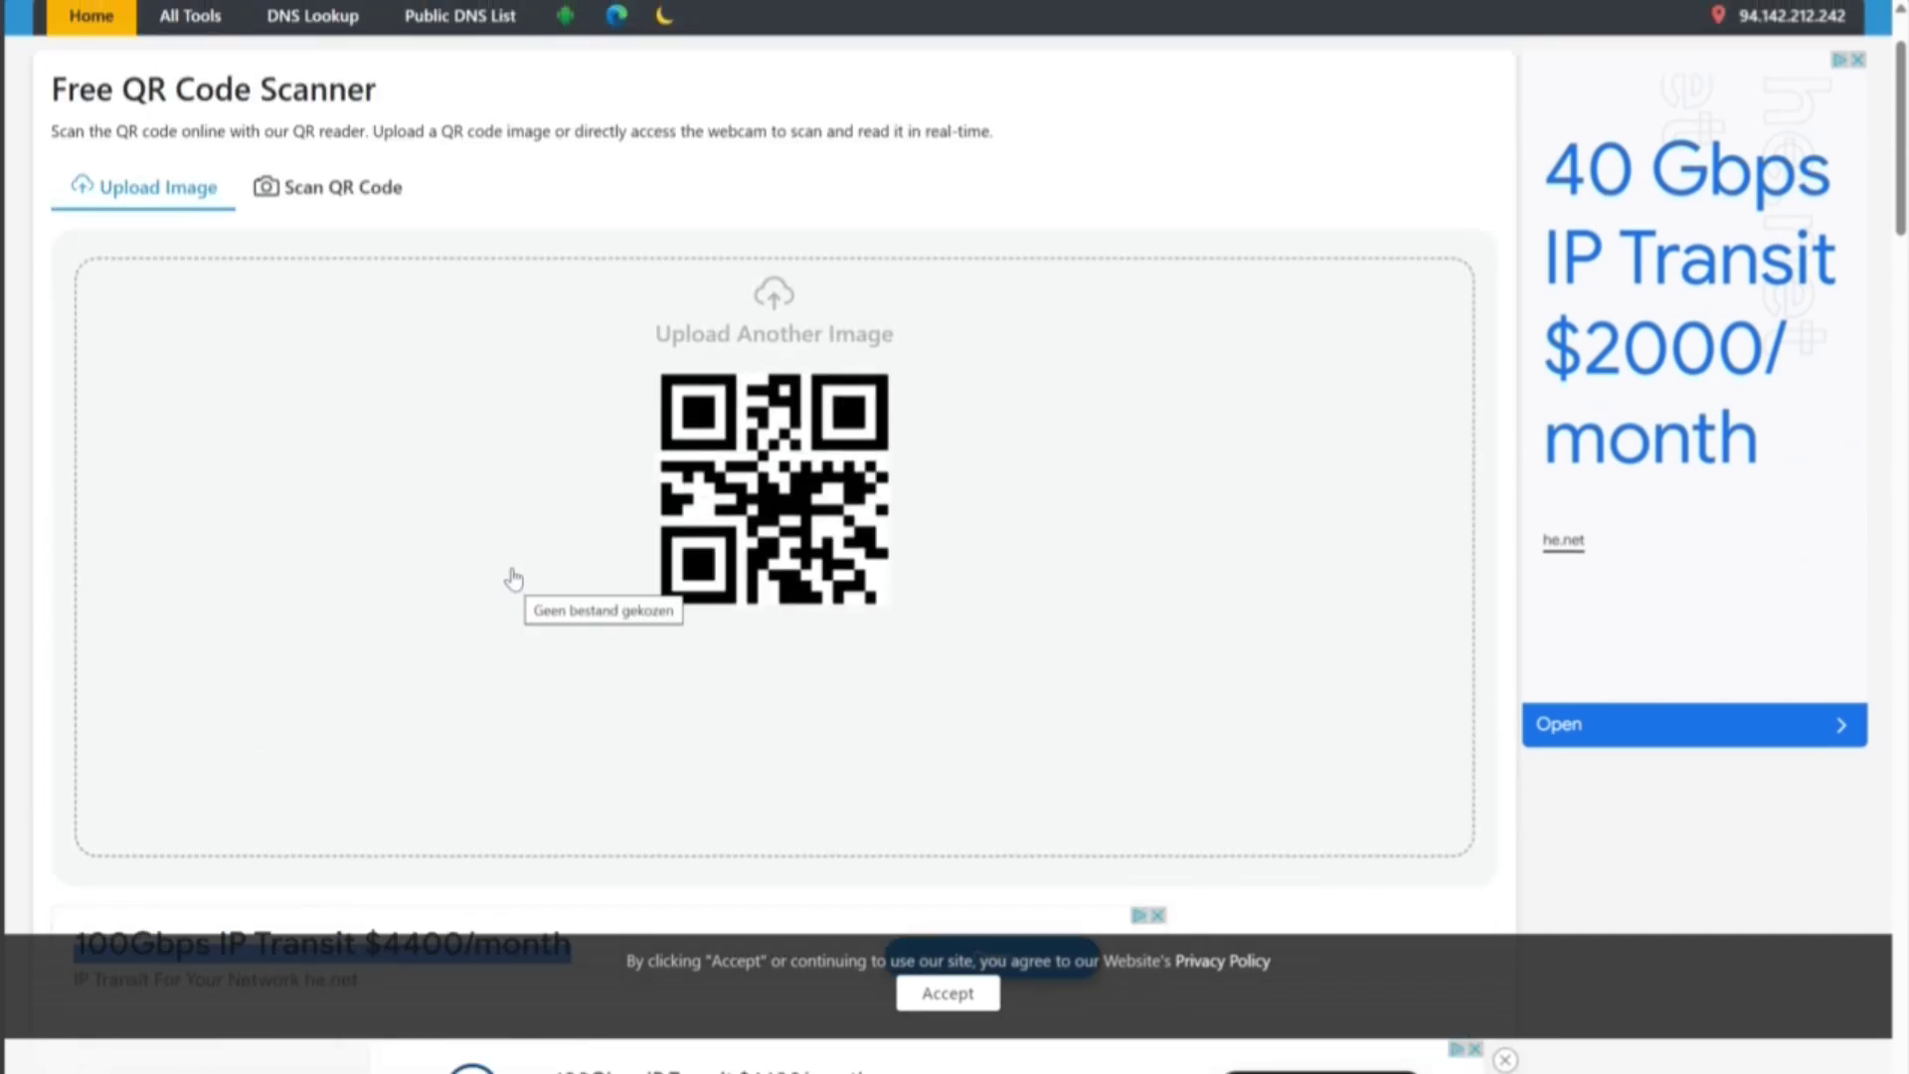